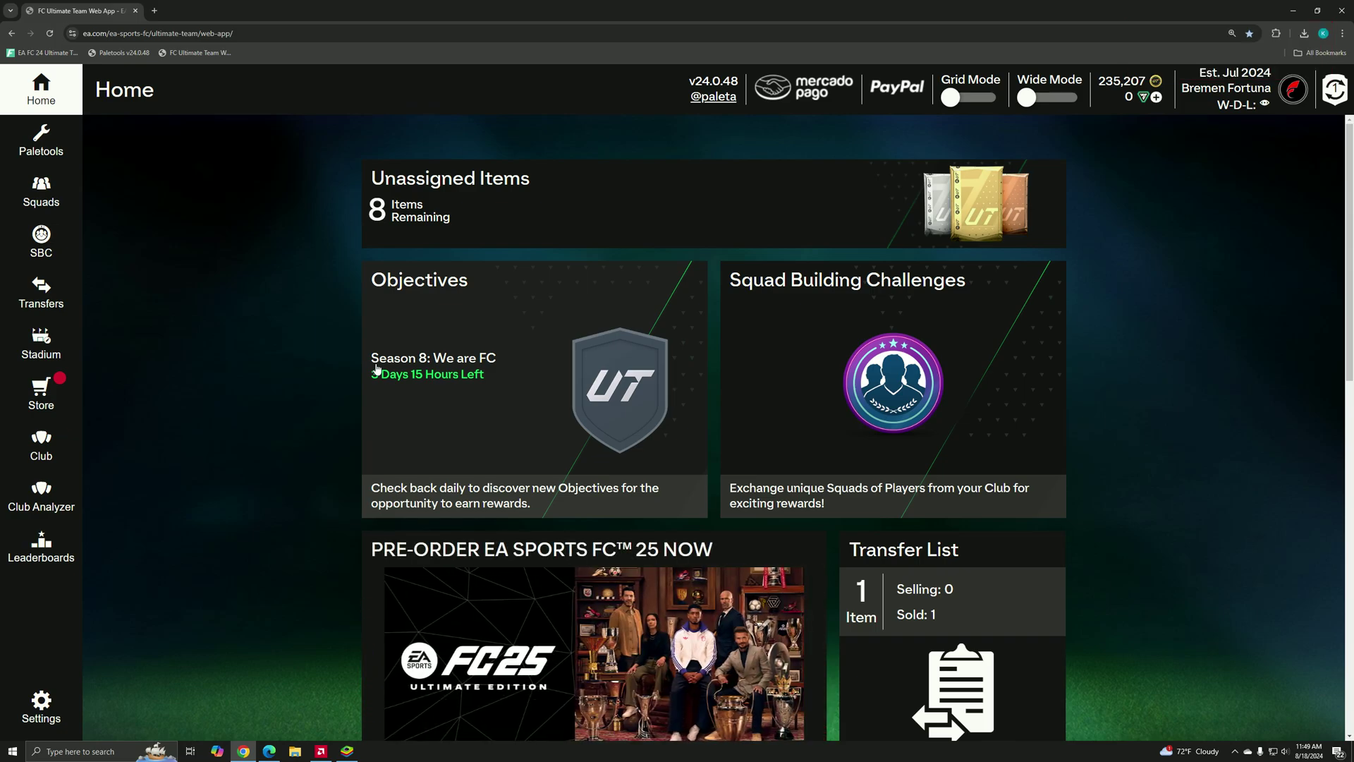
# Search for paletools, open its website and bookmark the Paletools v24.0.48 link.
pyautogui.click(154, 11)
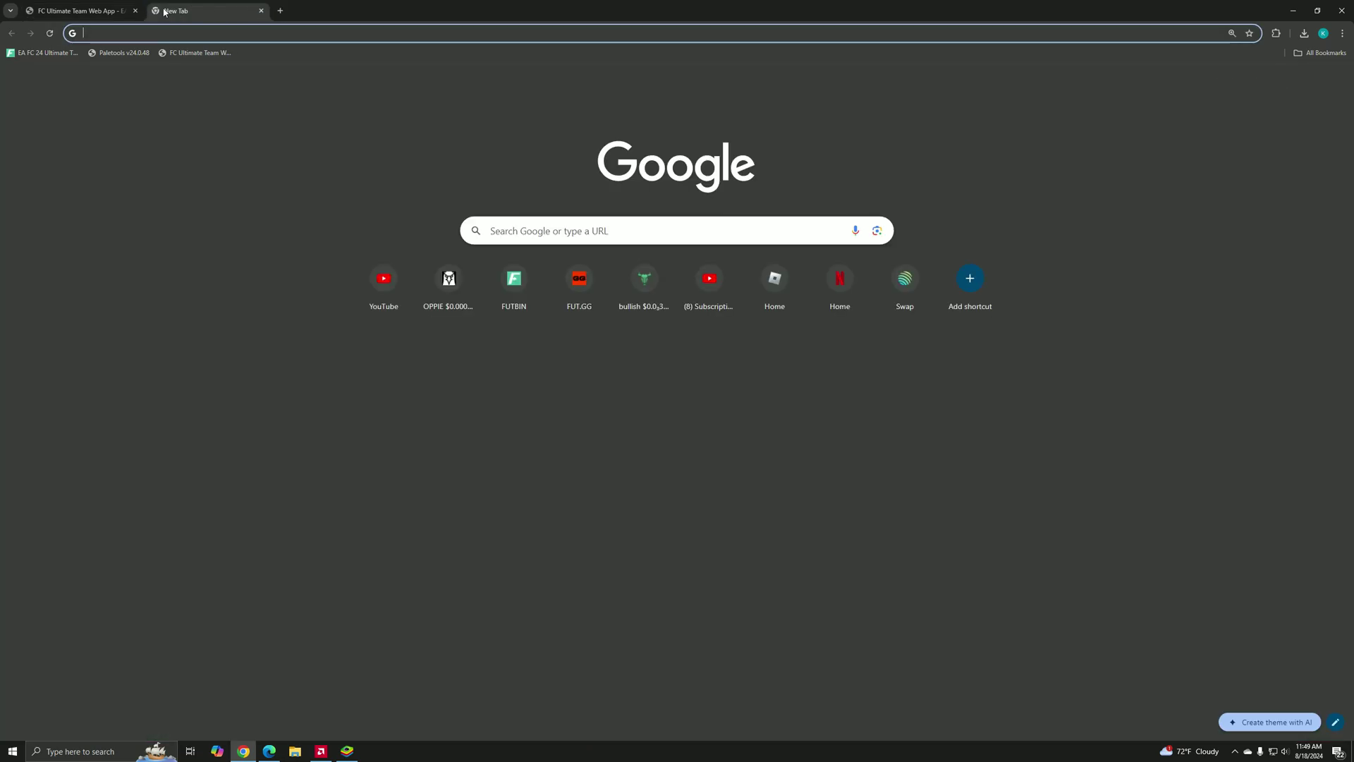
pyautogui.write('paletools')
pyautogui.press('Return')
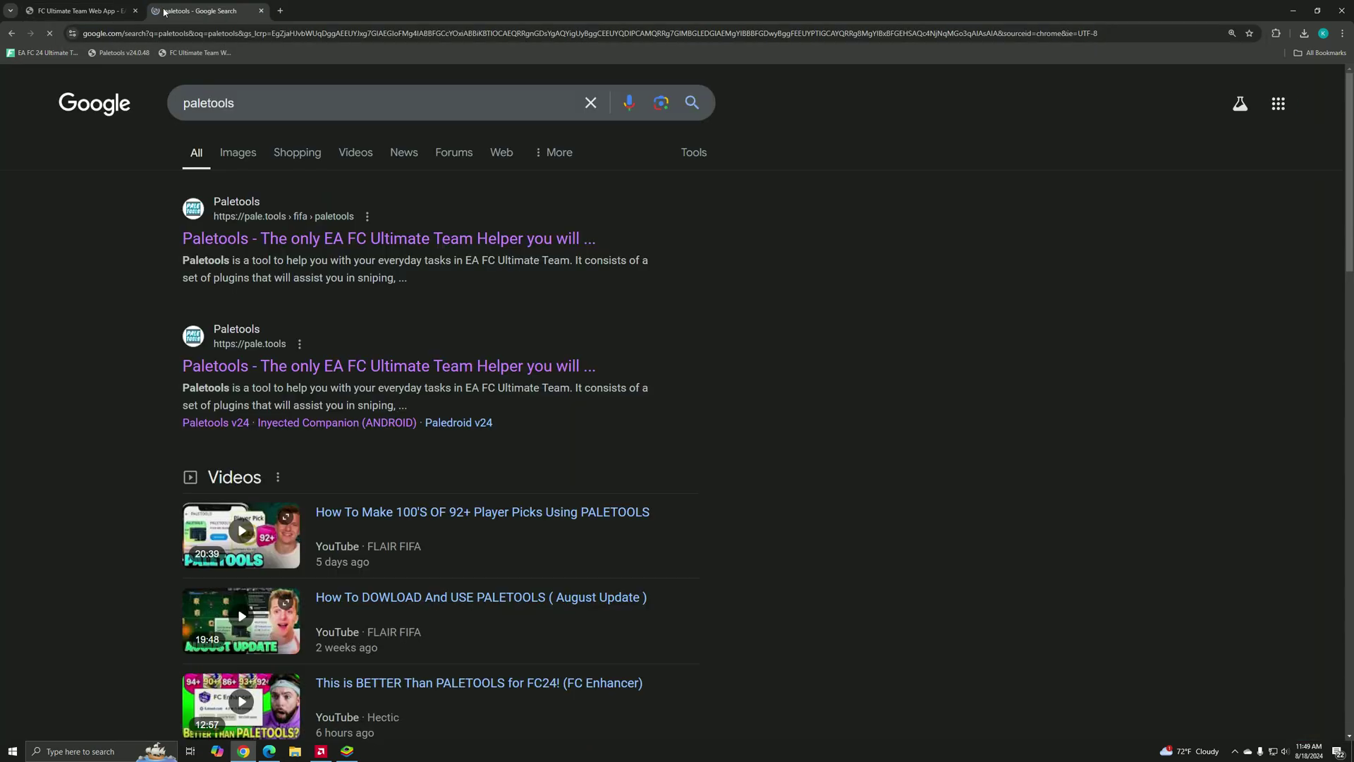
pyautogui.click(330, 239)
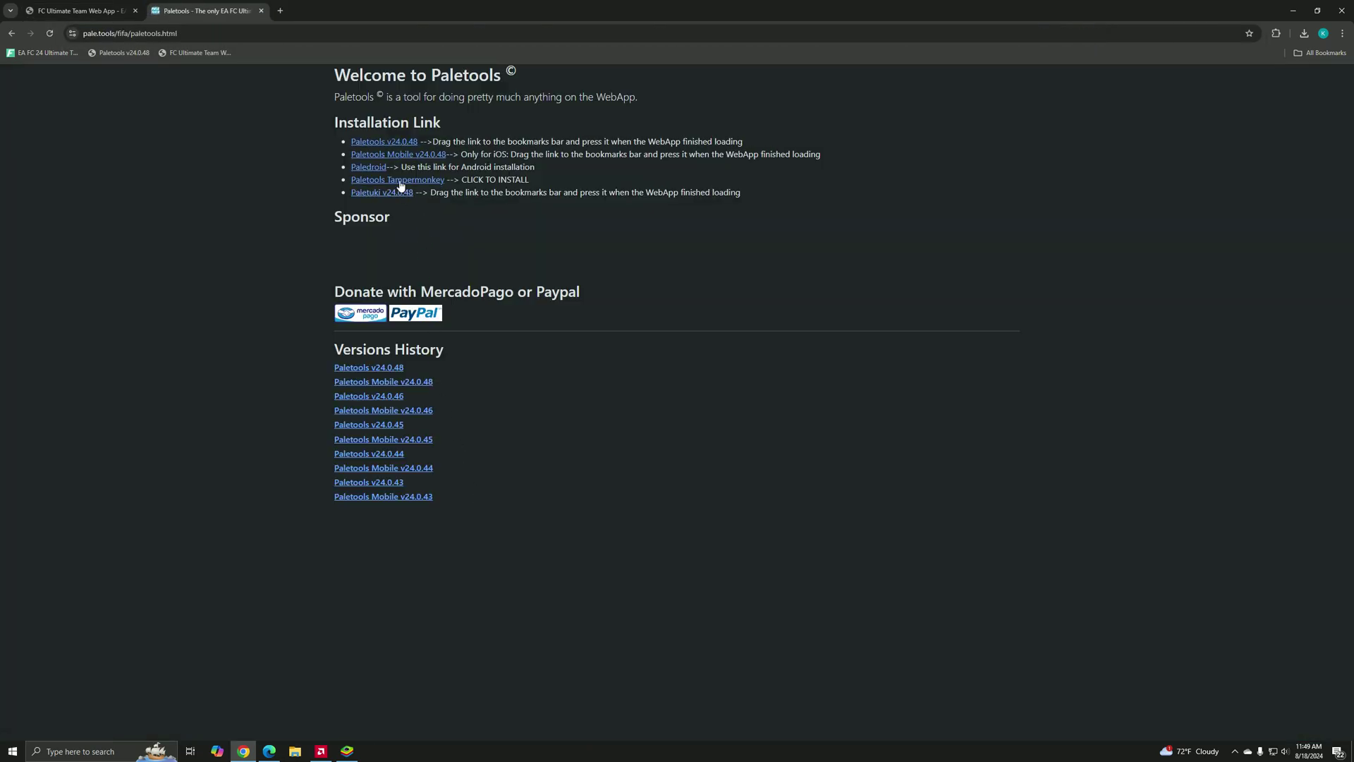
pyautogui.moveTo(384, 142); pyautogui.dragTo(234, 53)
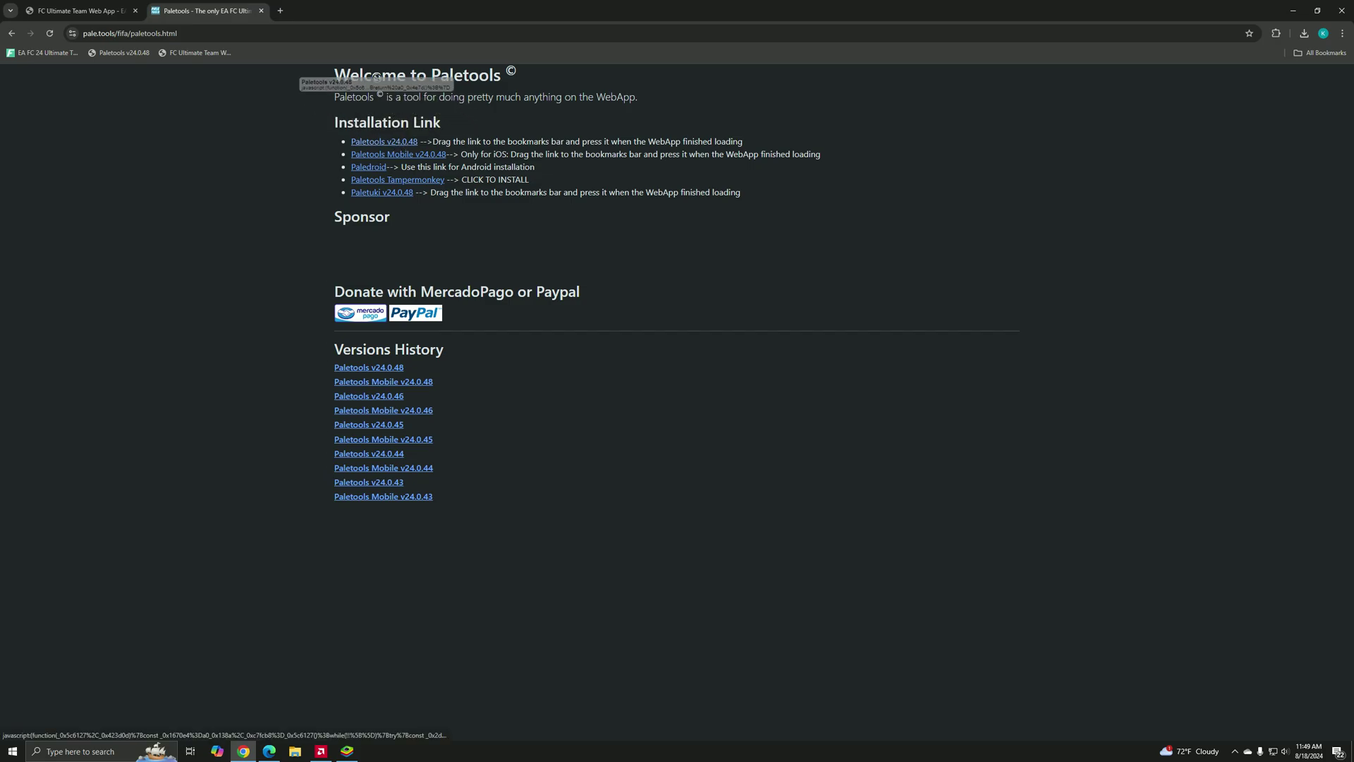
# Show the favourite Squad Building Challenges in the web app tab.
pyautogui.click(76, 11)
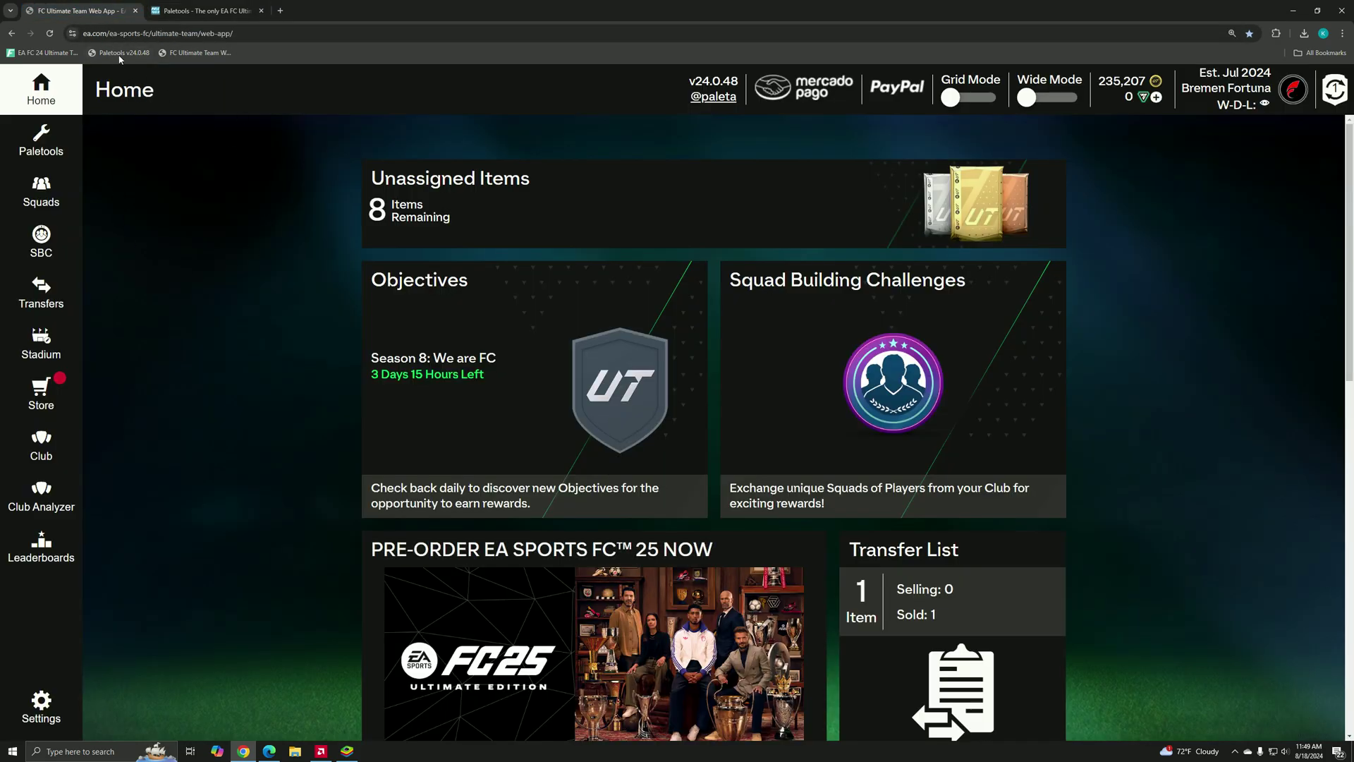
pyautogui.click(40, 140)
pyautogui.click(40, 191)
pyautogui.click(40, 241)
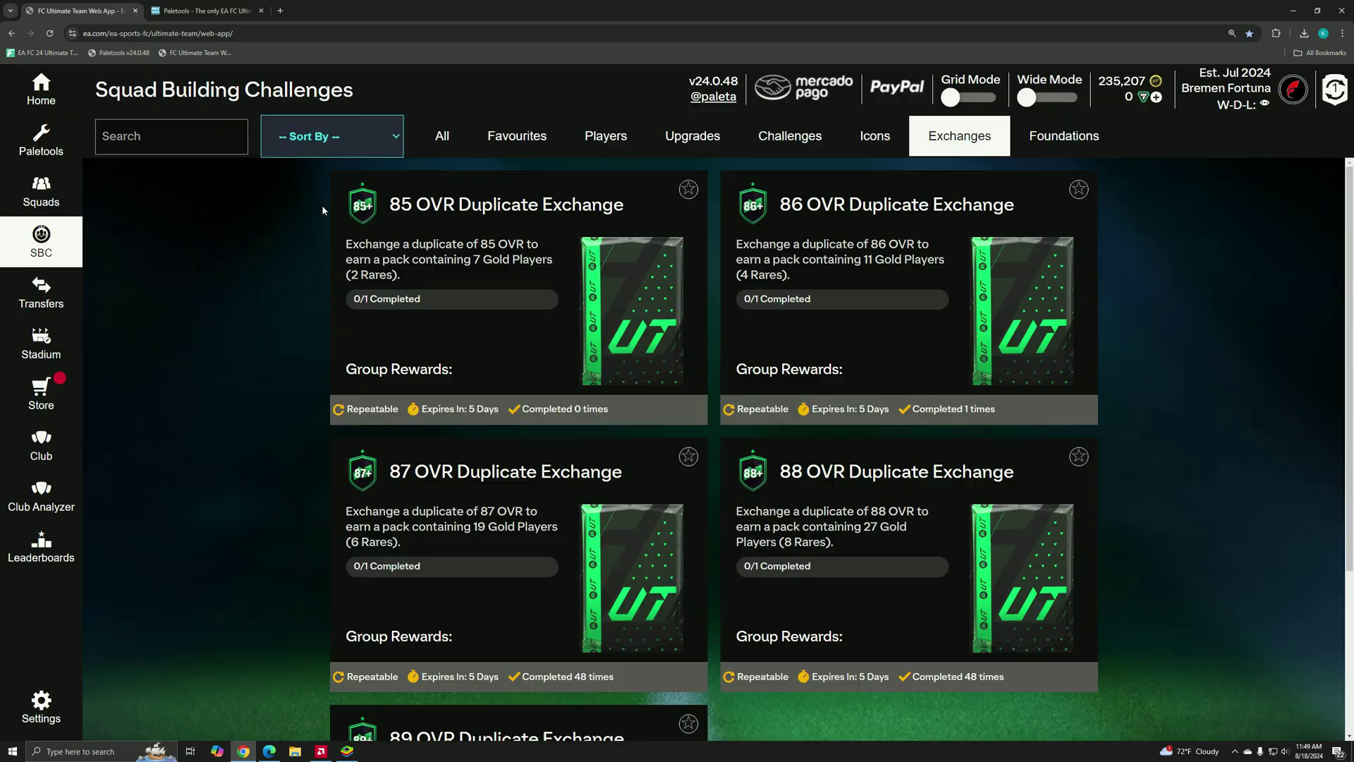
pyautogui.click(331, 135)
pyautogui.click(443, 137)
pyautogui.click(516, 136)
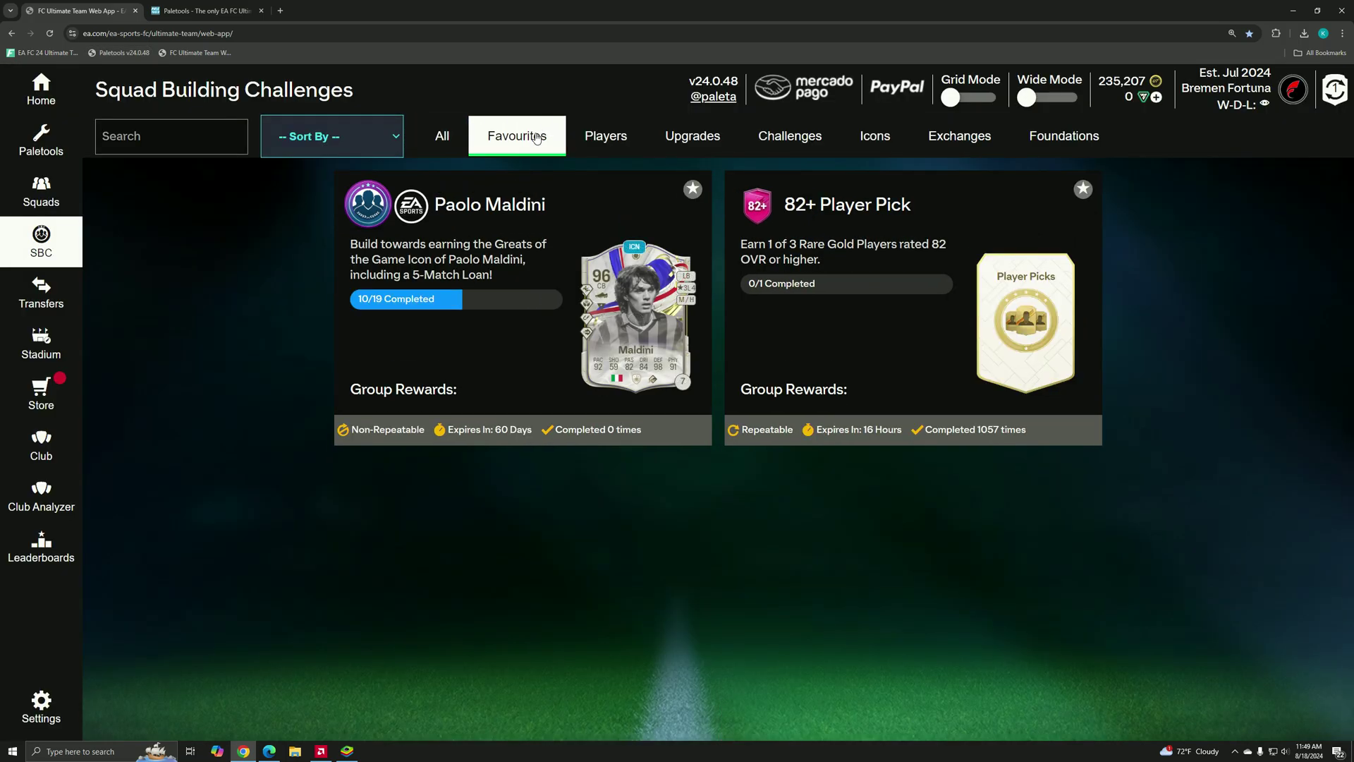
# Open the 82+ Player Pick template editor and adjust the second group's player count.
pyautogui.click(1000, 368)
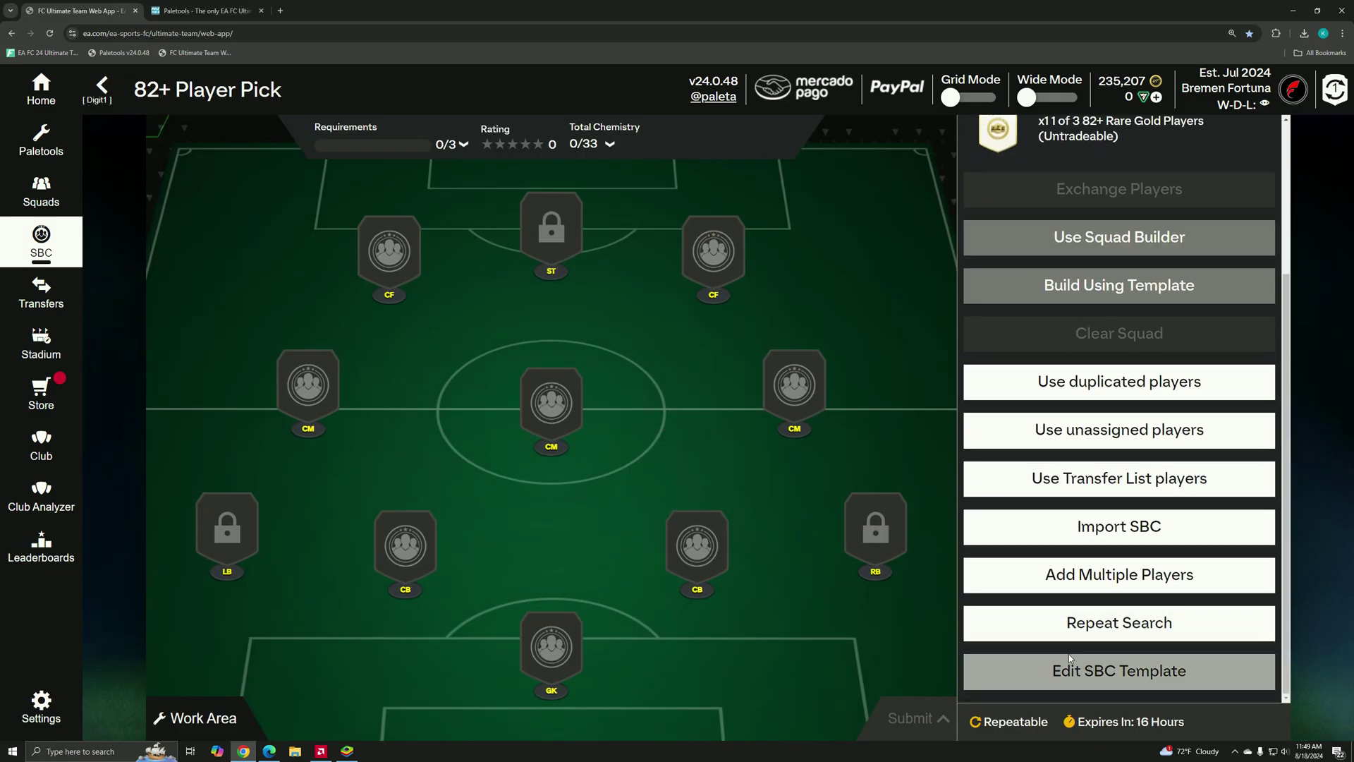
pyautogui.click(1111, 672)
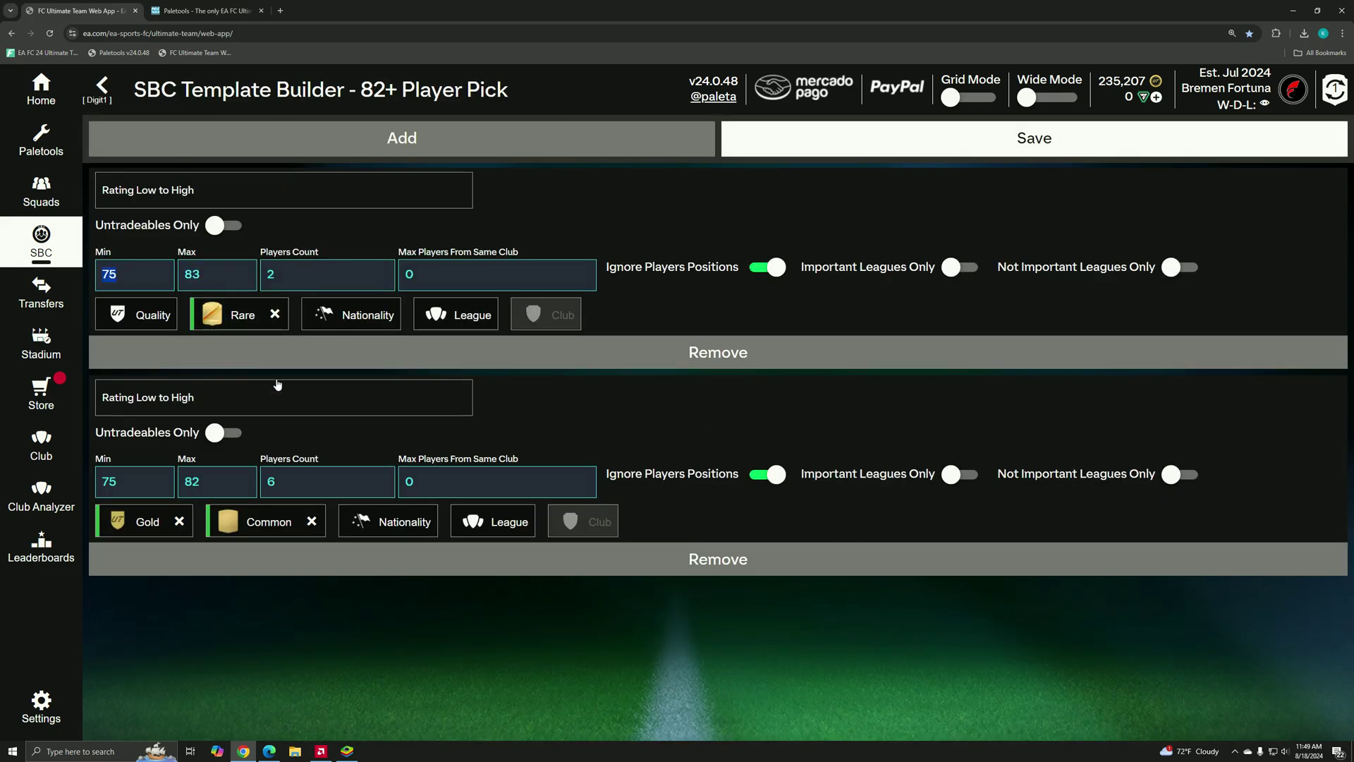
pyautogui.click(307, 481)
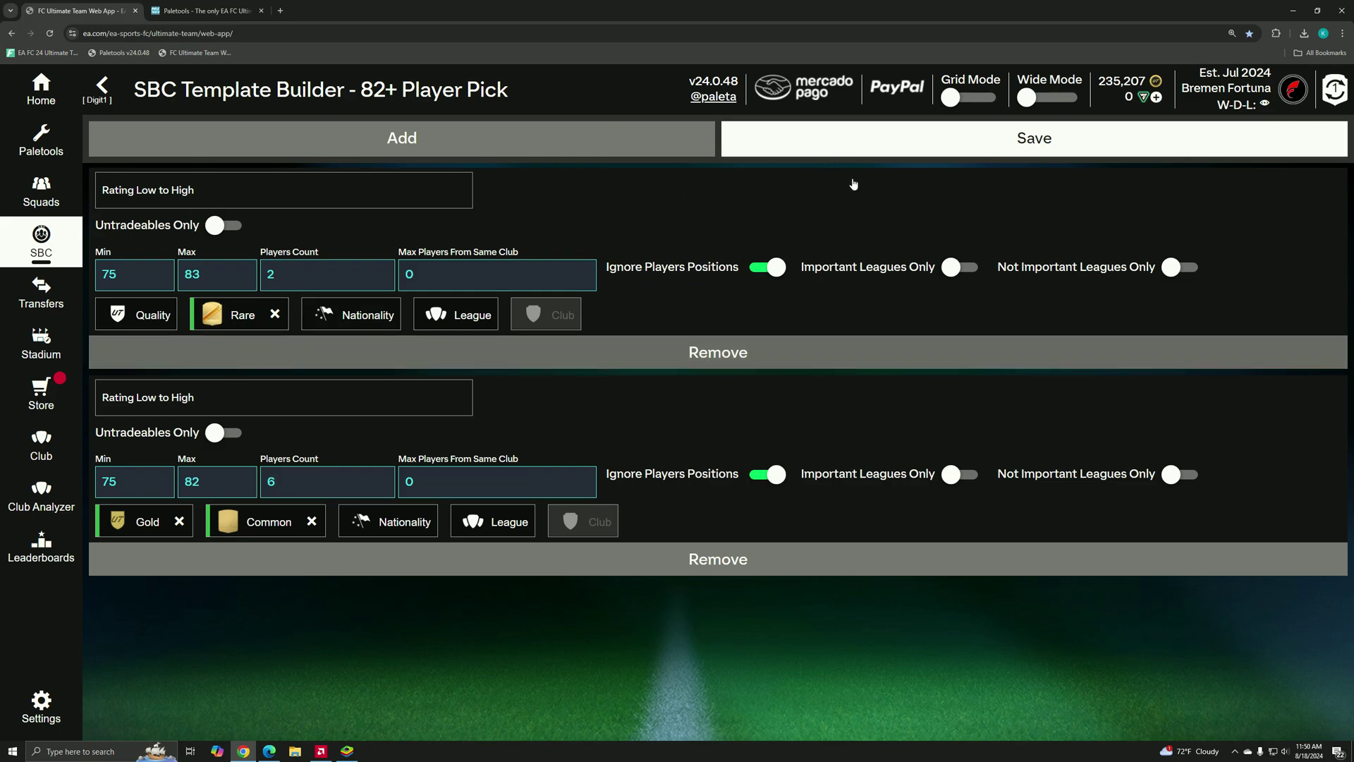
# Save the template, build the squad from it and submit the 82+ Player Pick.
pyautogui.click(847, 157)
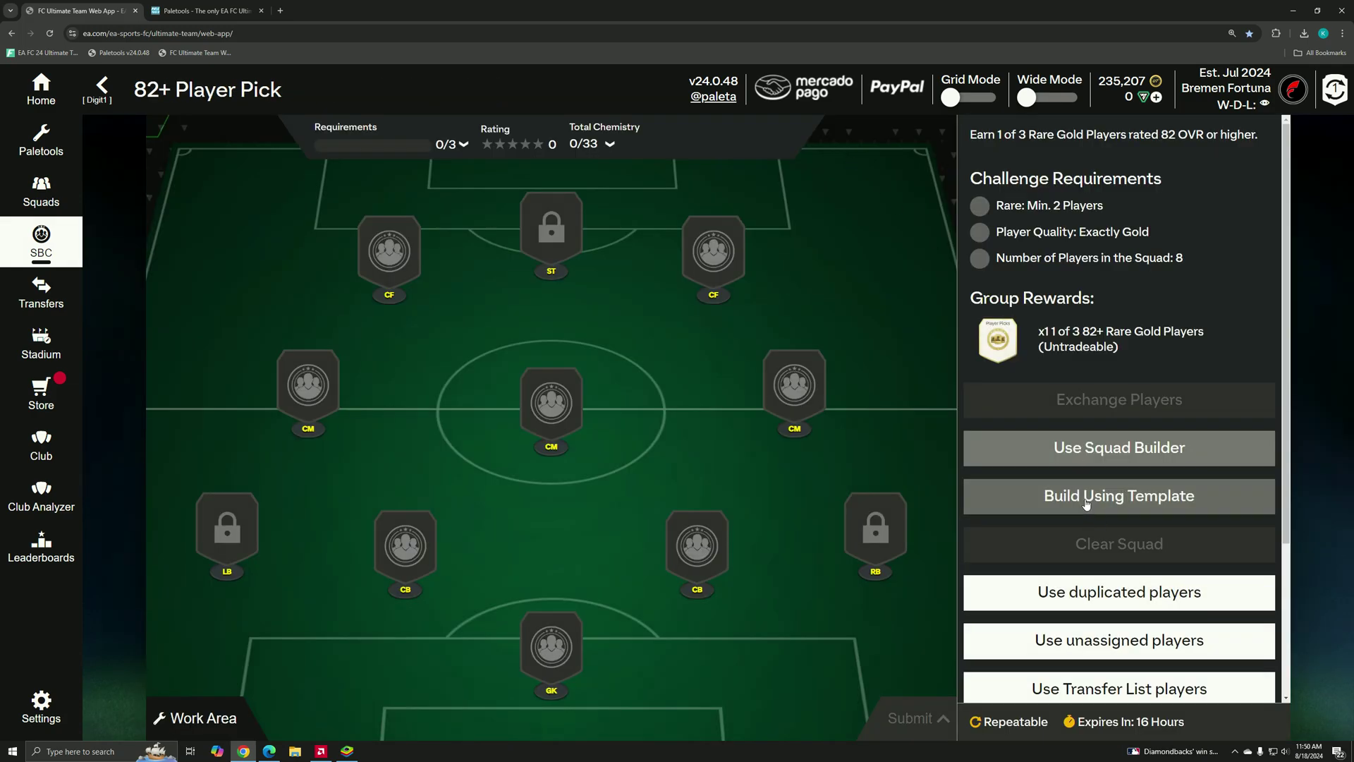
pyautogui.click(1122, 493)
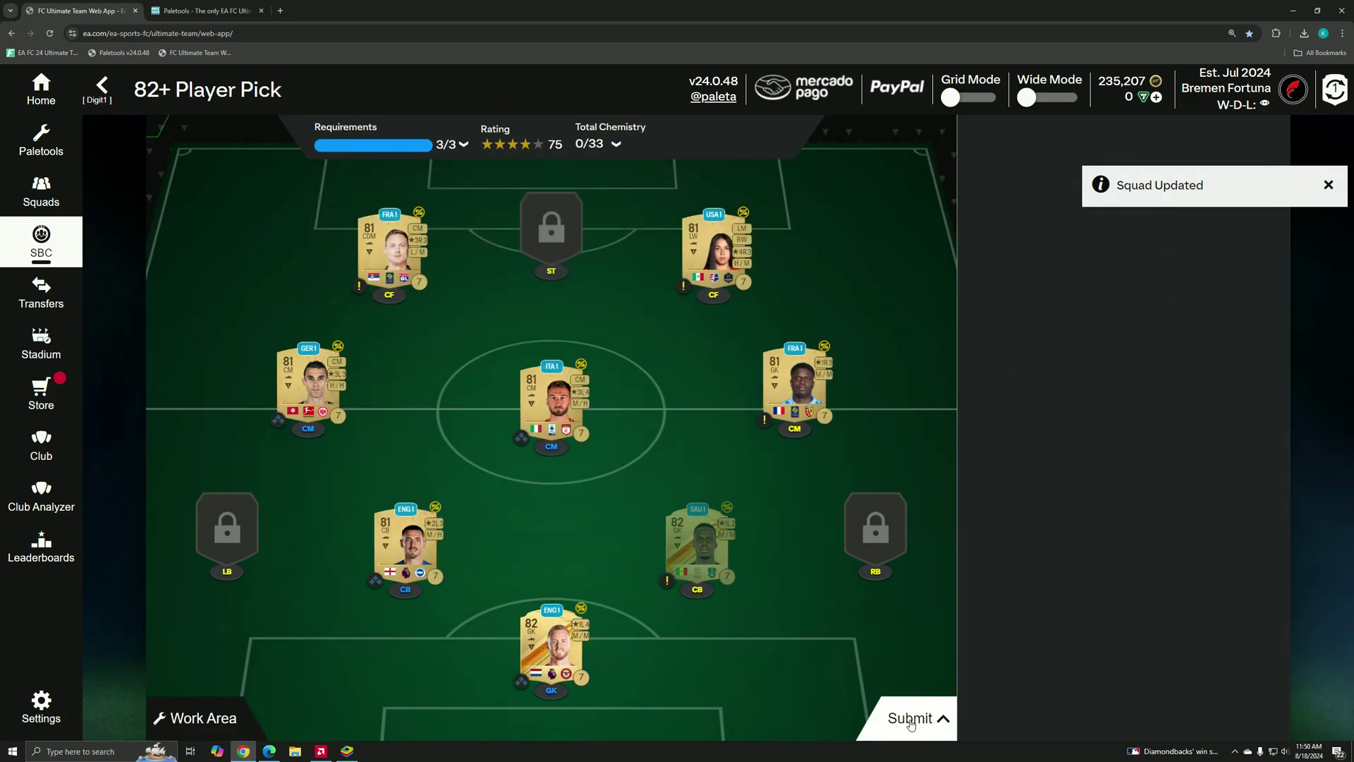
pyautogui.click(913, 719)
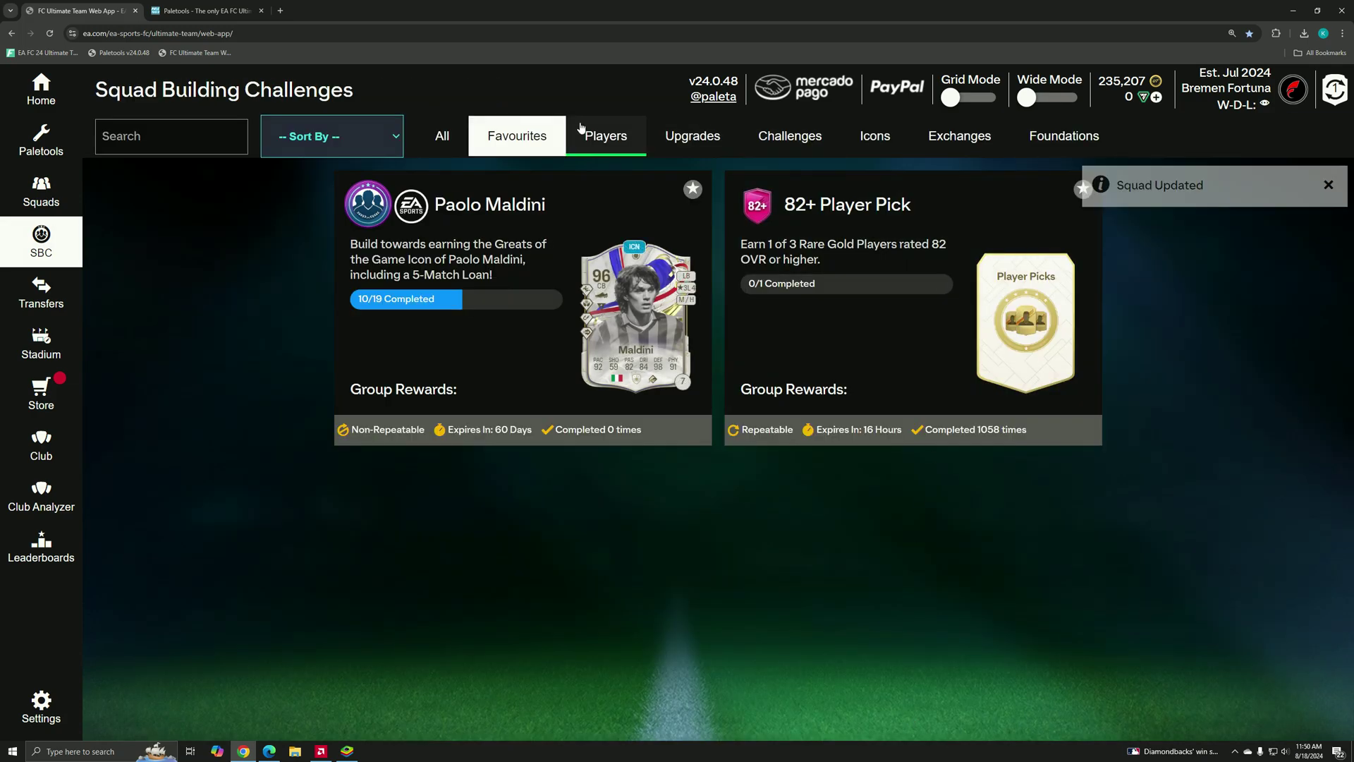
pyautogui.click(960, 136)
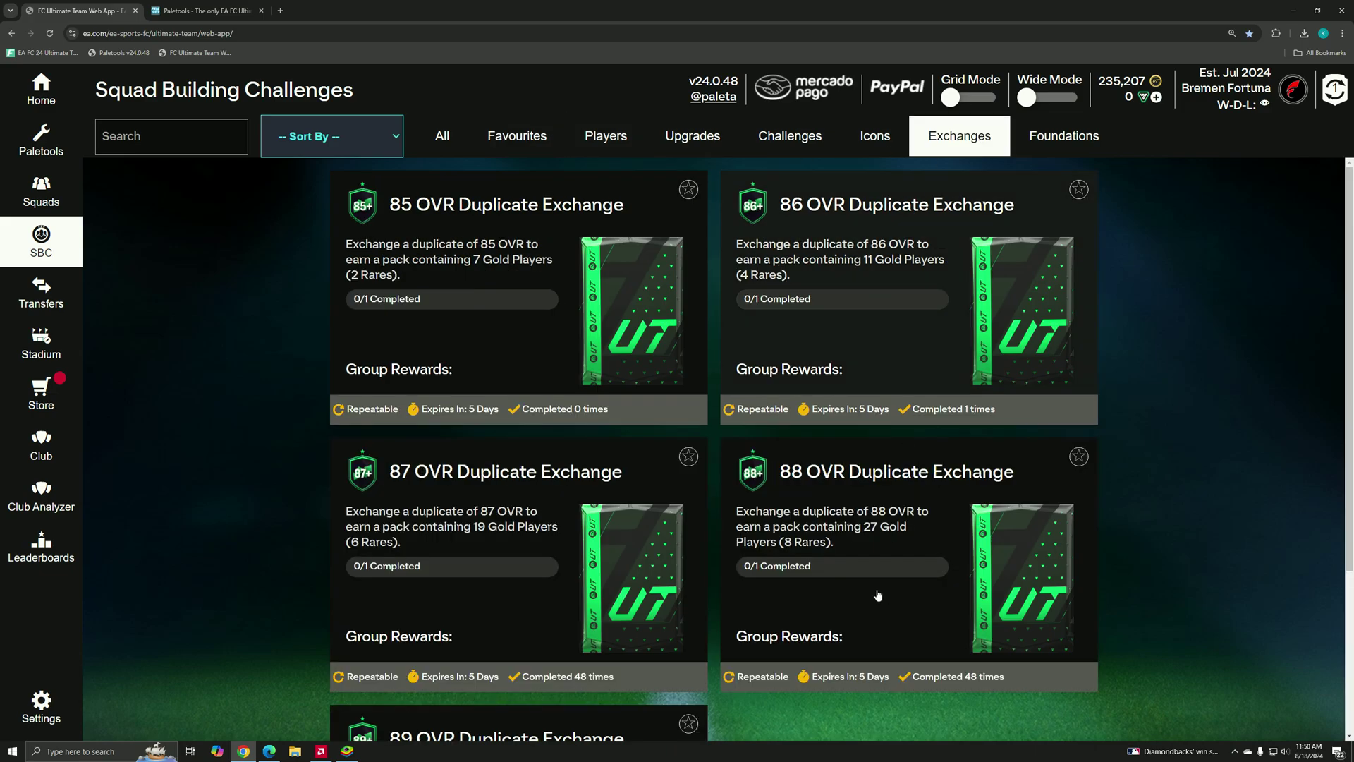
pyautogui.scroll(-3, 593, 360)
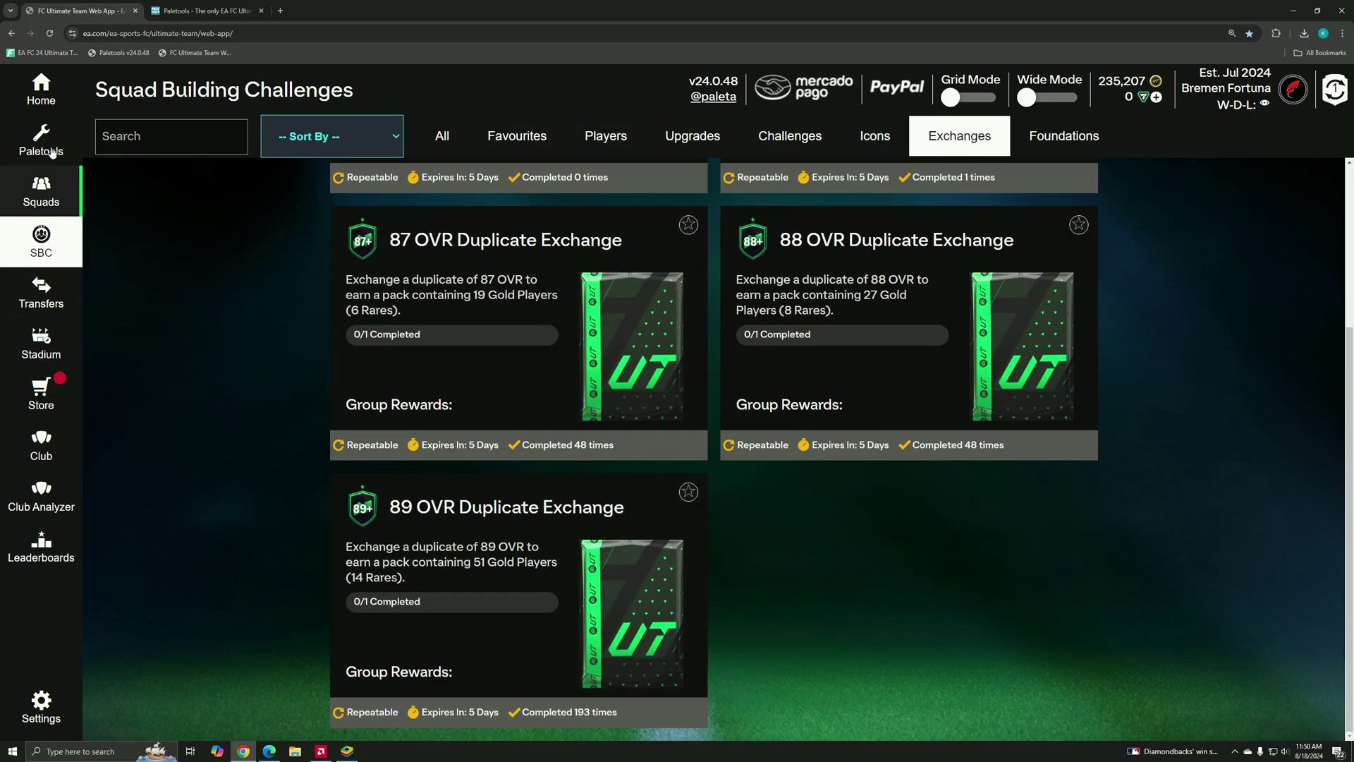
# Redeem the Player Picks item from Unassigned, keeping and claiming Litmanen.
pyautogui.click(56, 389)
pyautogui.click(291, 213)
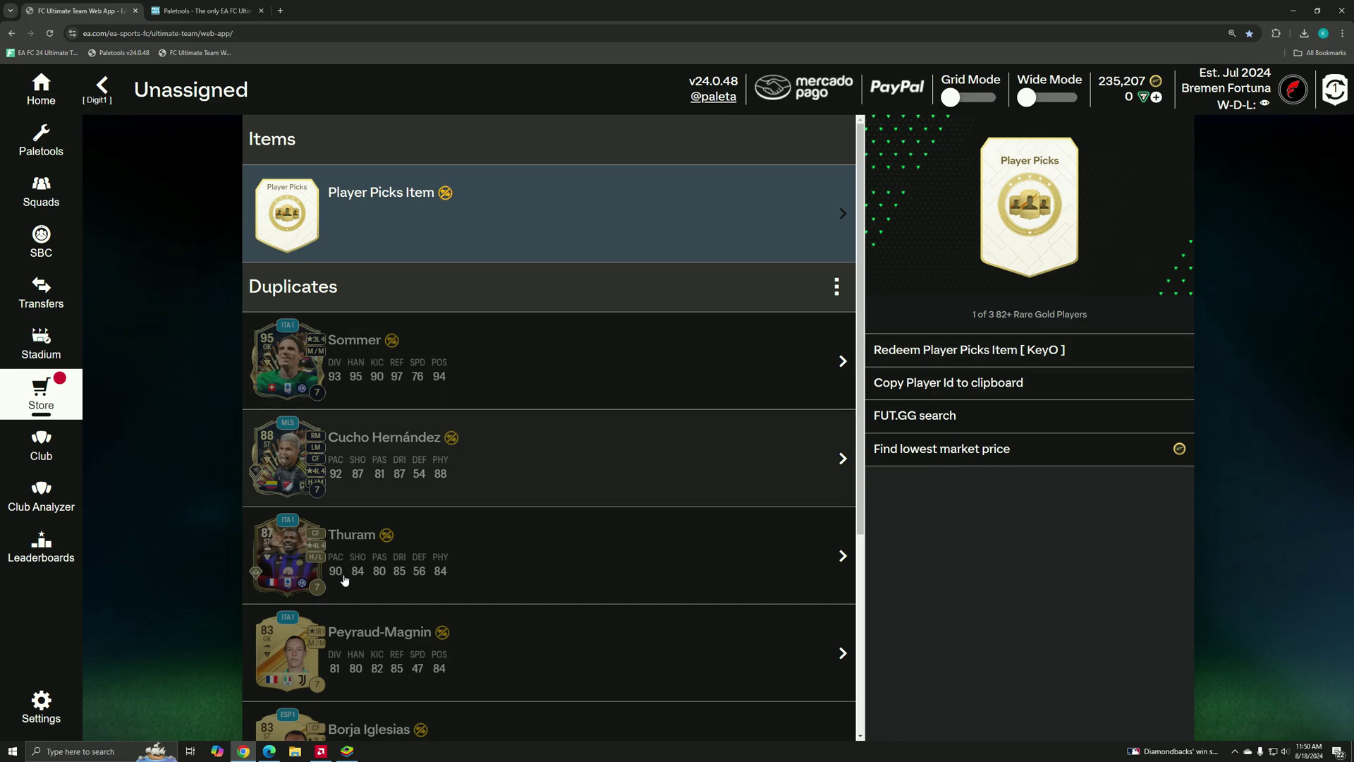
pyautogui.scroll(-1, 271, 524)
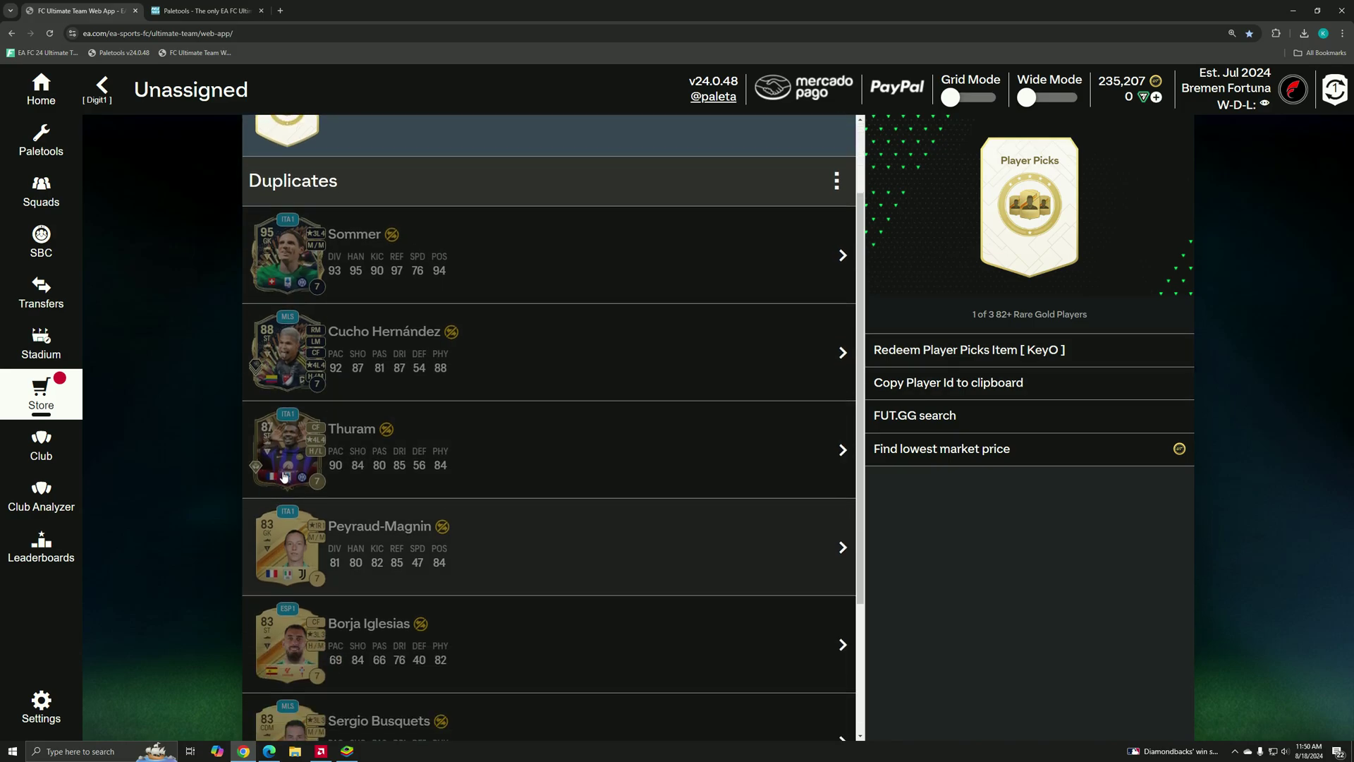
pyautogui.click(944, 352)
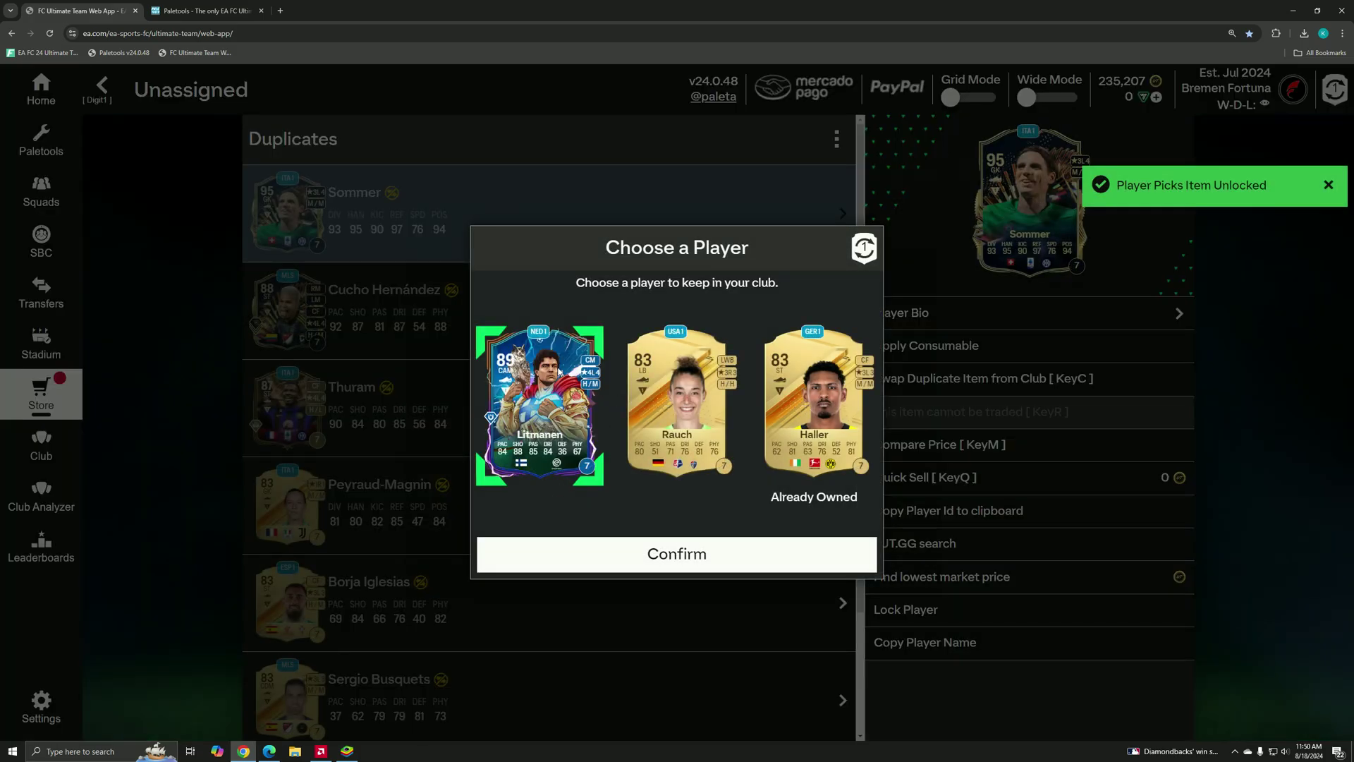
pyautogui.click(568, 569)
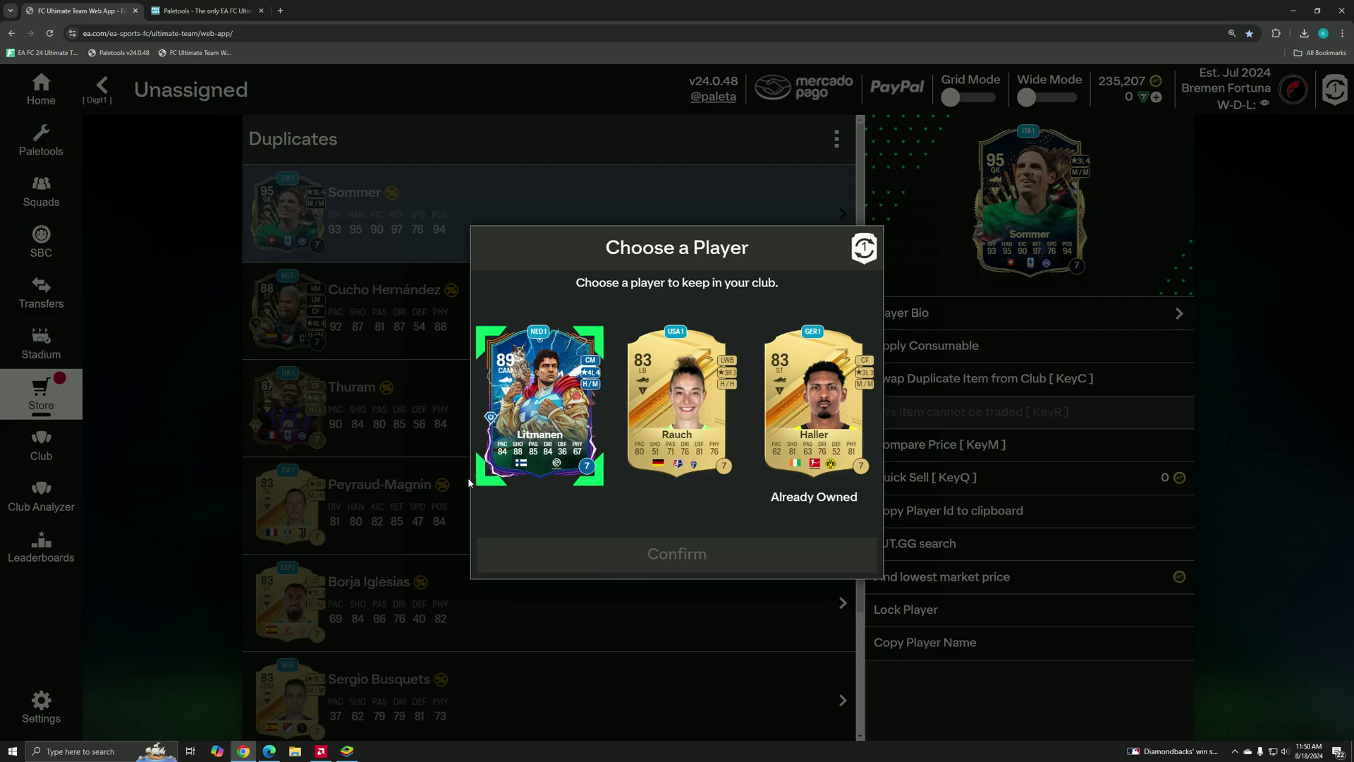
pyautogui.click(677, 553)
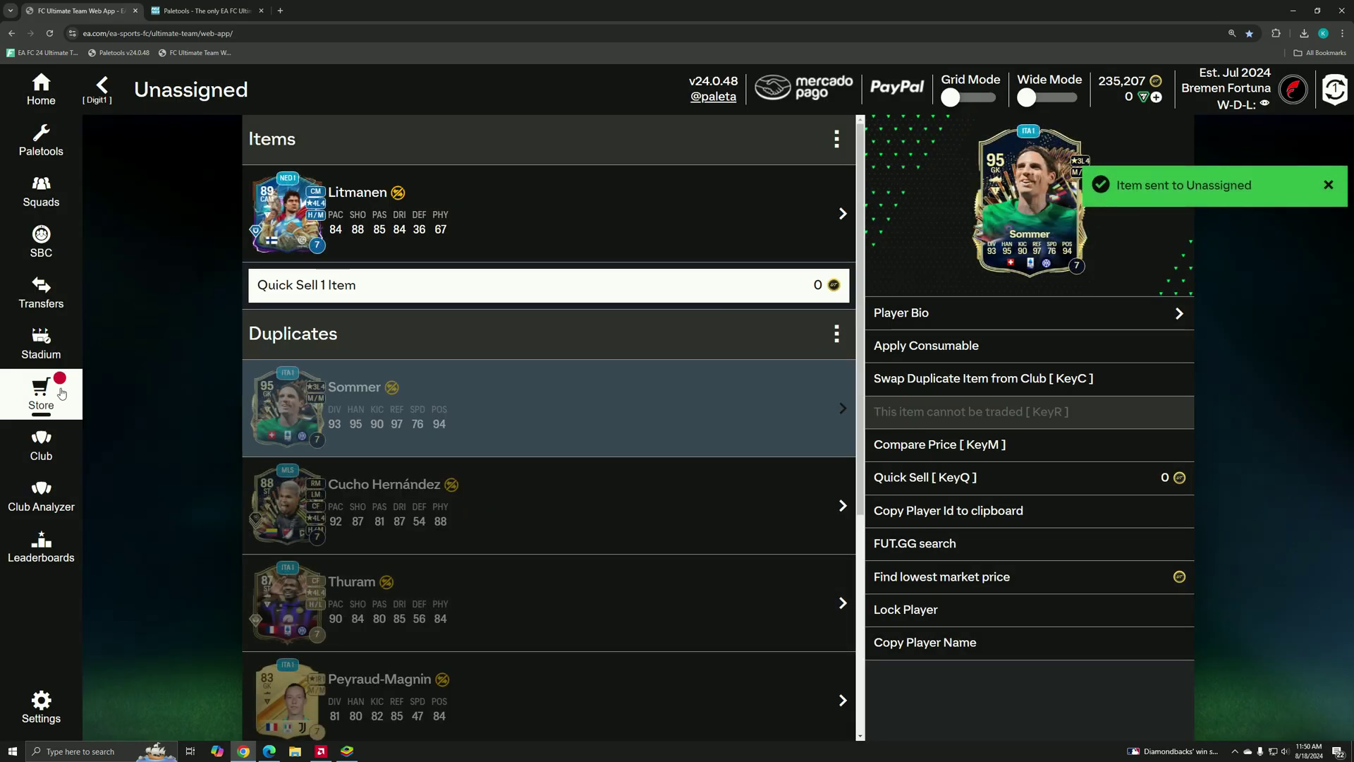
pyautogui.click(40, 294)
# Open the 89 OVR Duplicate Exchange and place an 89+ rated player in its squad.
pyautogui.click(40, 242)
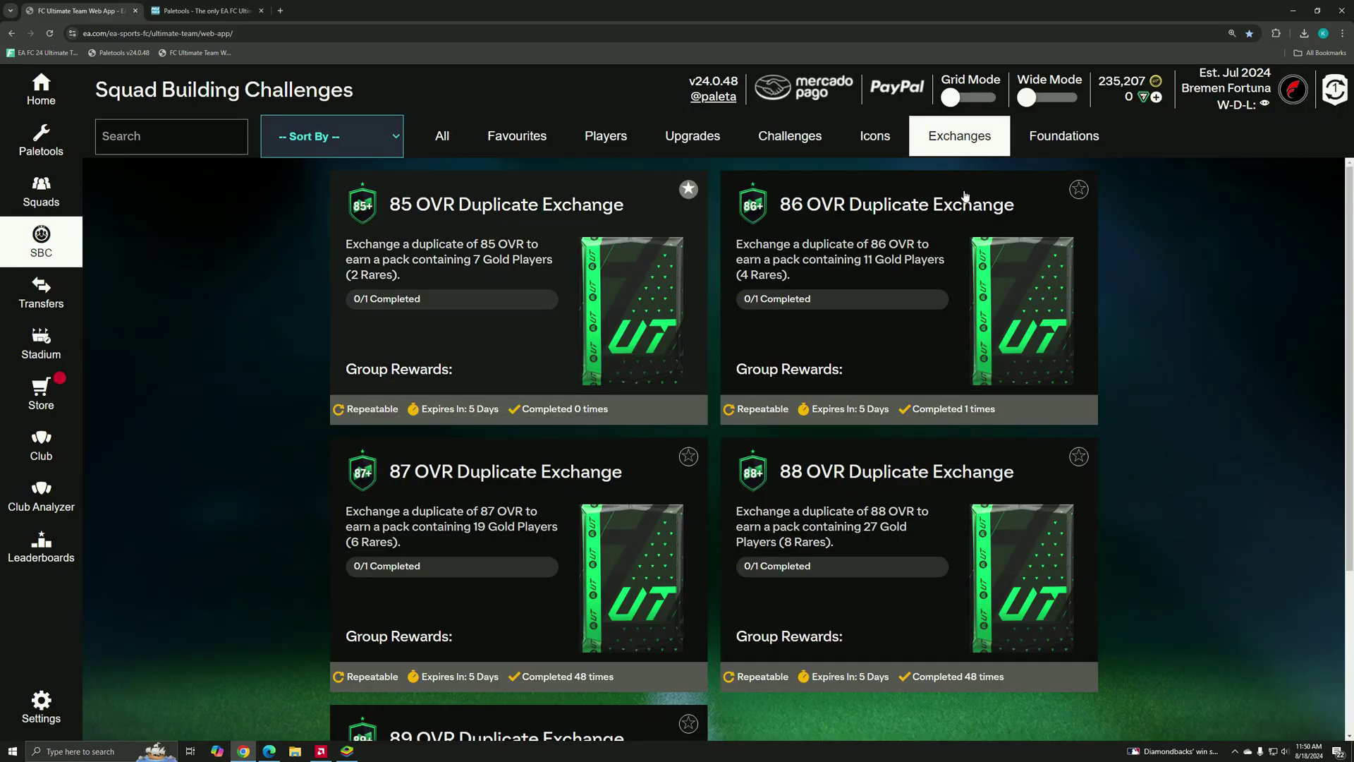
pyautogui.scroll(-3, 966, 317)
pyautogui.click(514, 509)
pyautogui.click(997, 483)
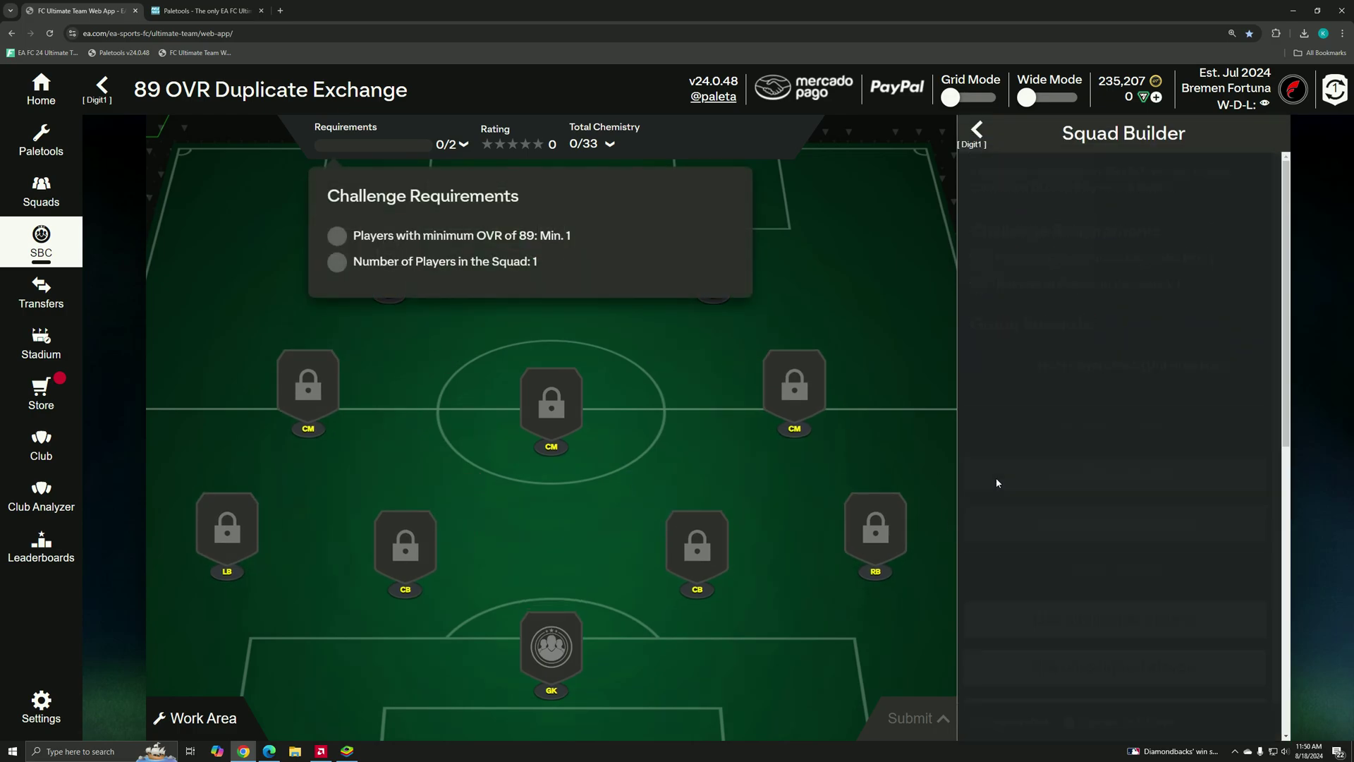
pyautogui.click(804, 432)
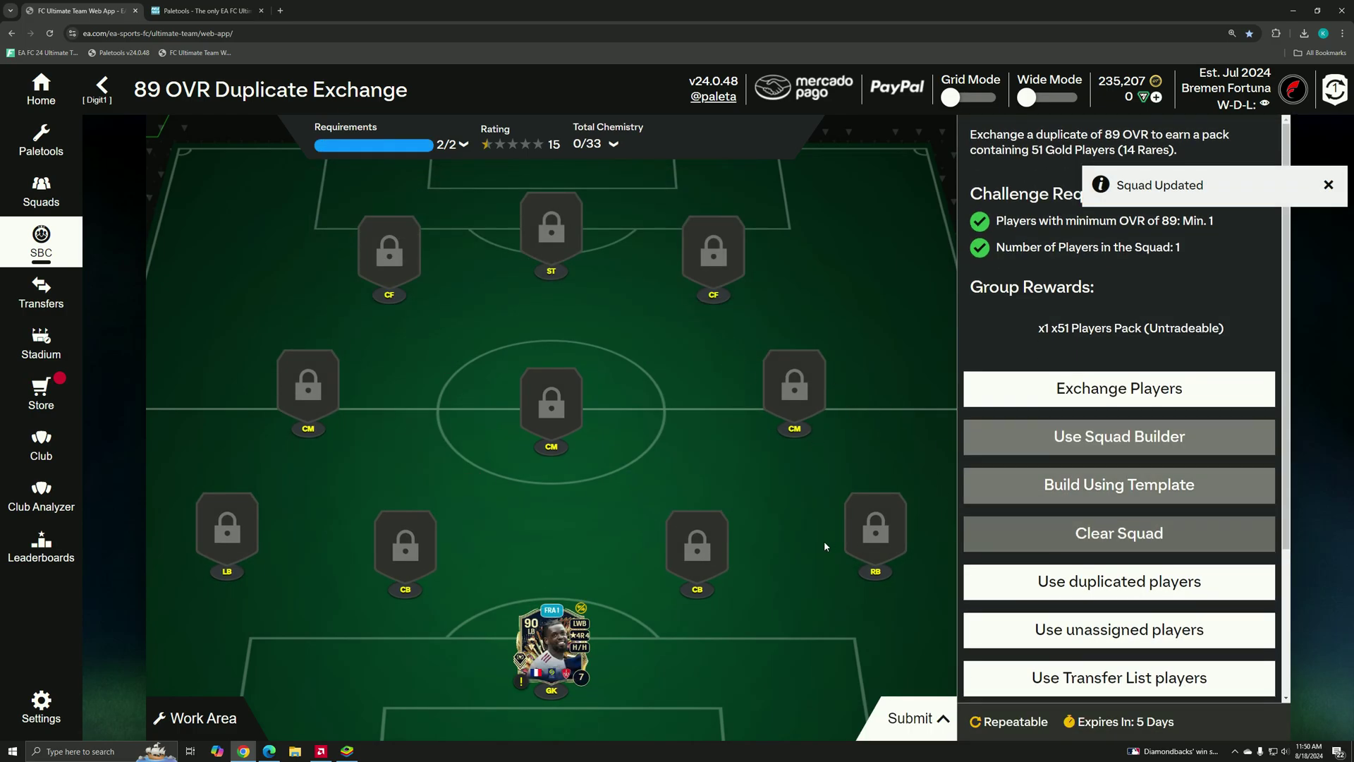
pyautogui.click(203, 718)
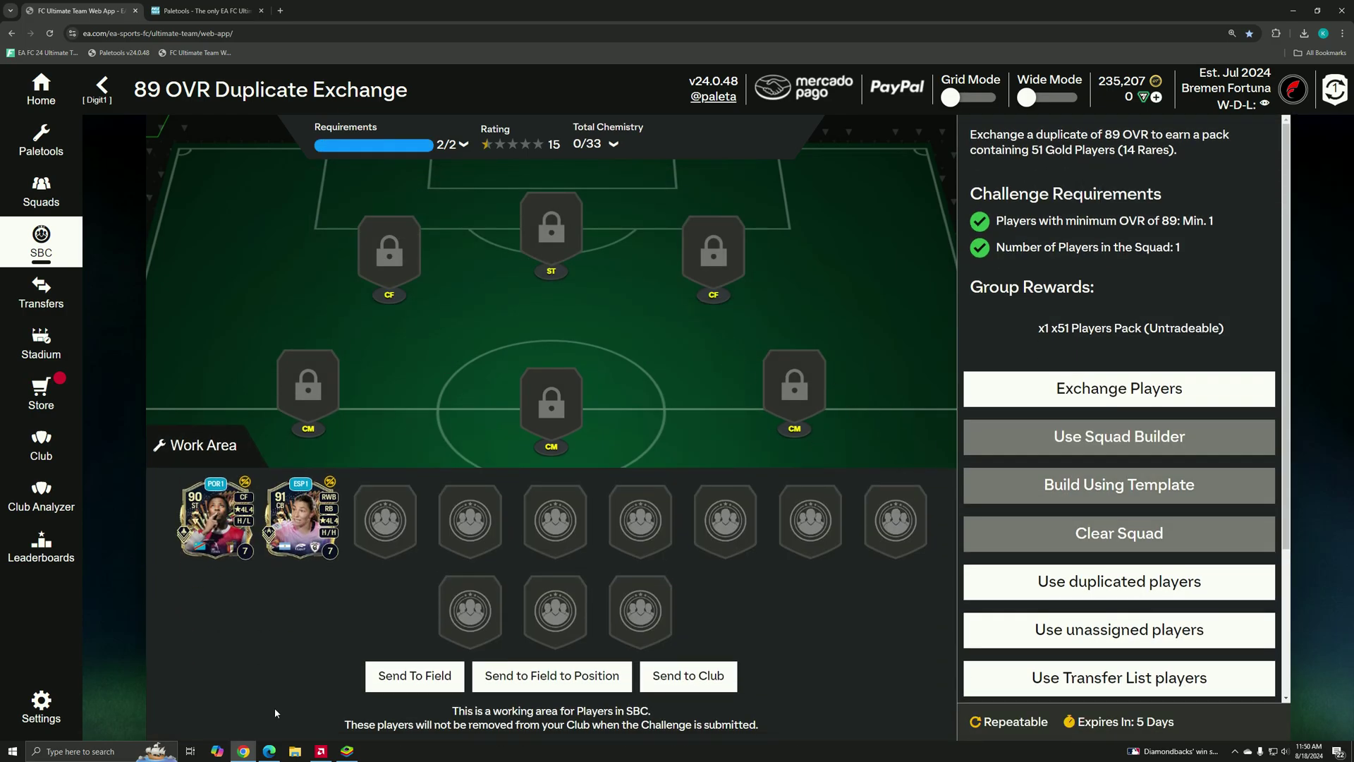
pyautogui.click(203, 440)
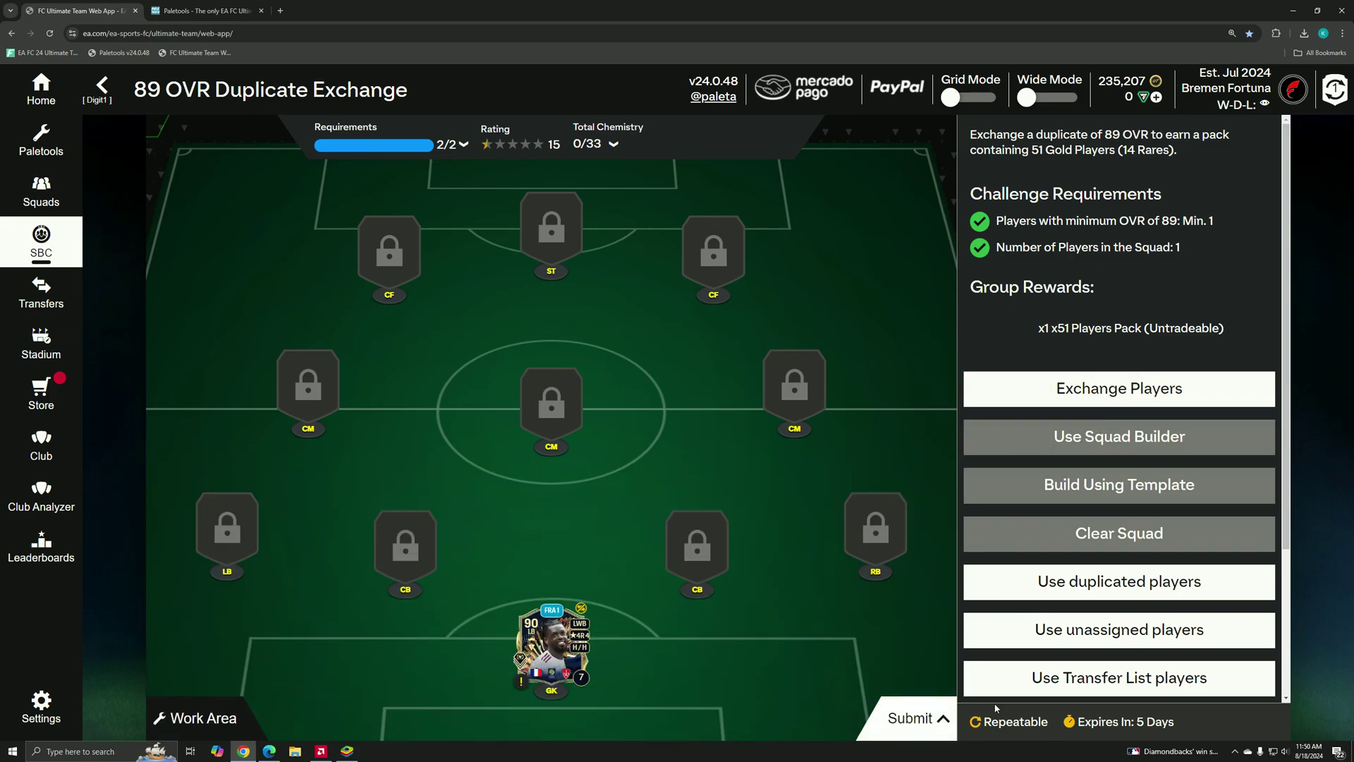
pyautogui.scroll(-3, 1080, 600)
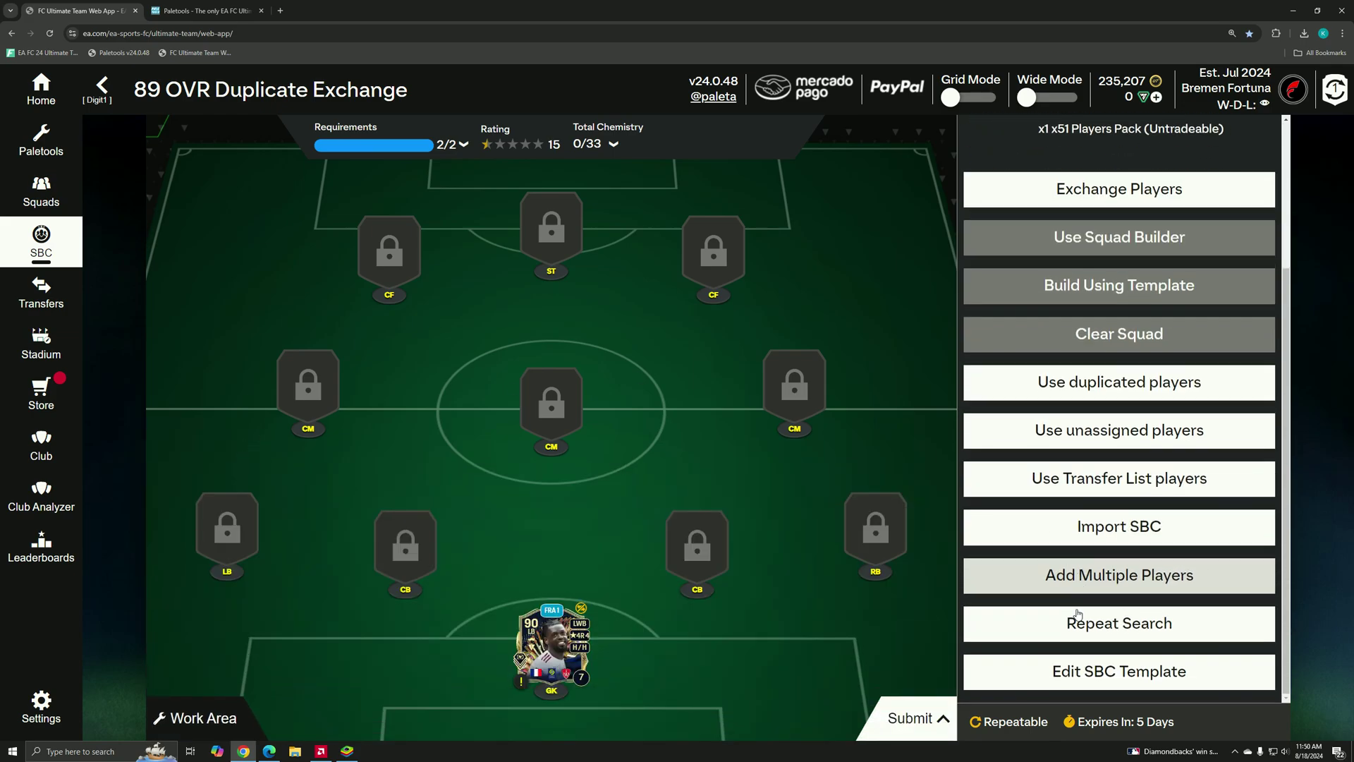
# Save the exchange template with an 89–91 rating range and go back to the exchanges.
pyautogui.click(1068, 677)
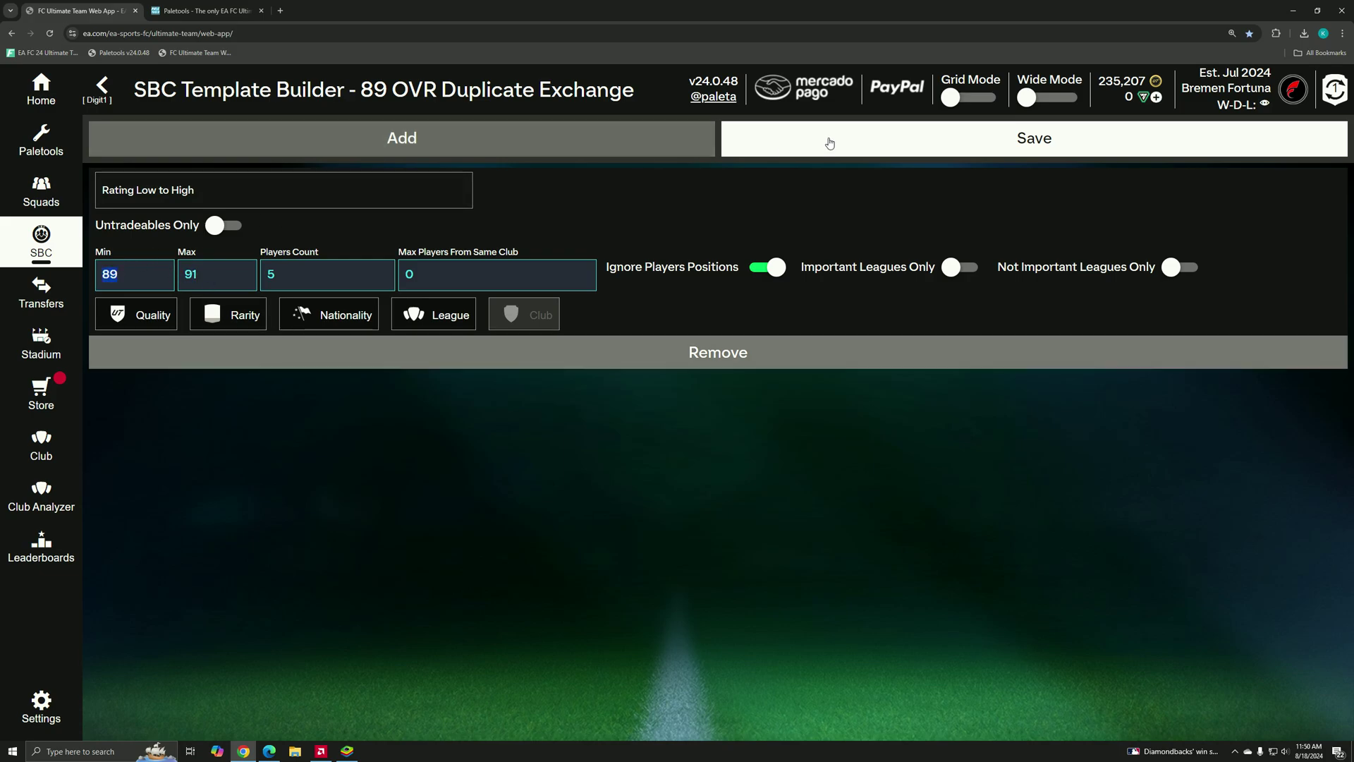
pyautogui.click(770, 144)
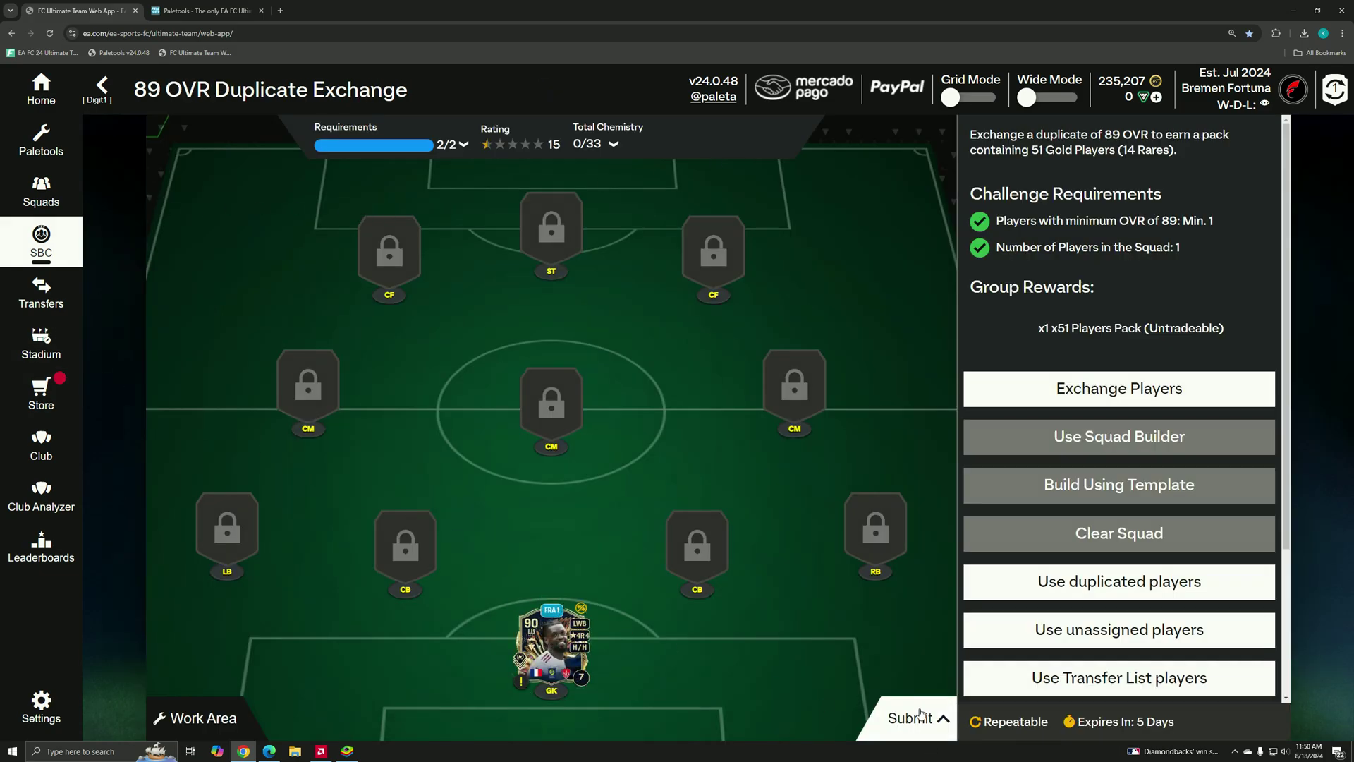
pyautogui.hotkey('alt', 'Left')
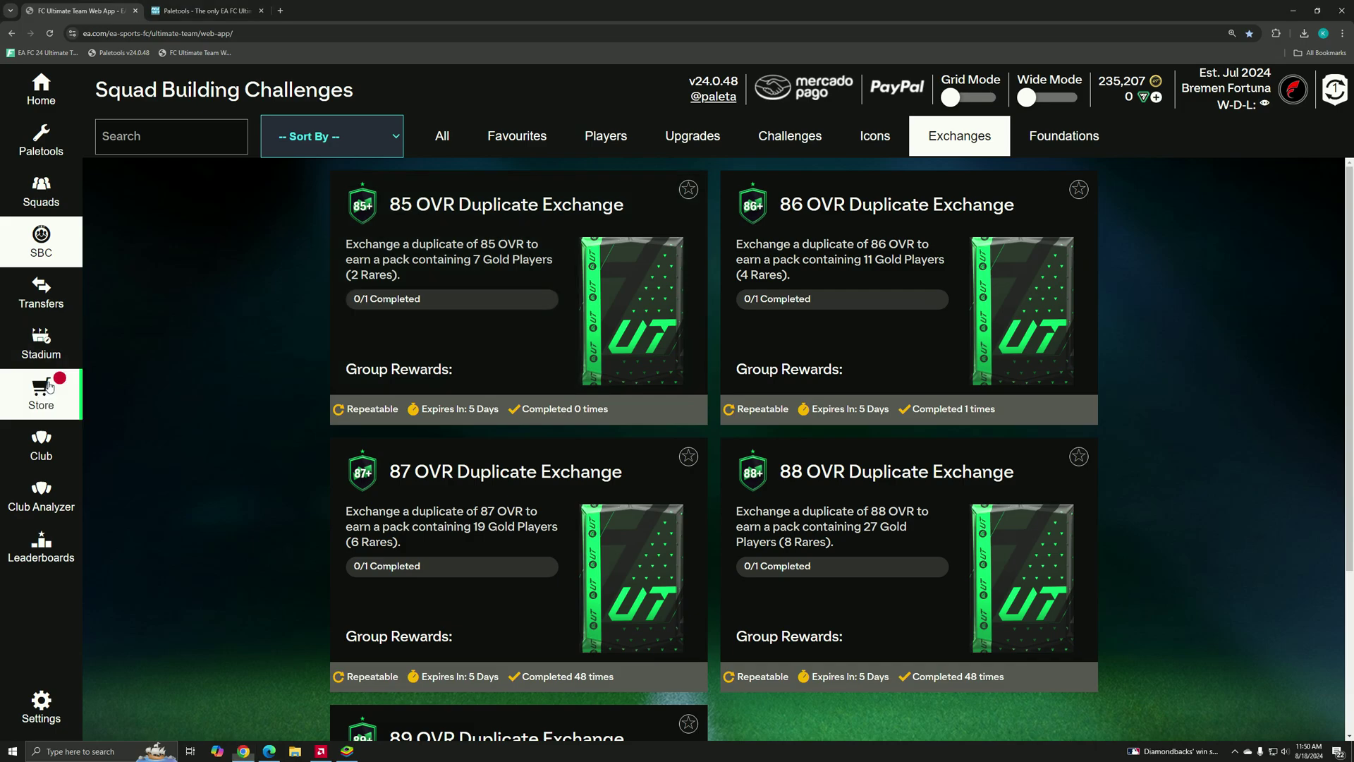
# Check Unassigned items and owned packs, then go back to Squad Building Challenges.
pyautogui.click(41, 394)
pyautogui.scroll(-1, 513, 375)
pyautogui.scroll(-3, 512, 374)
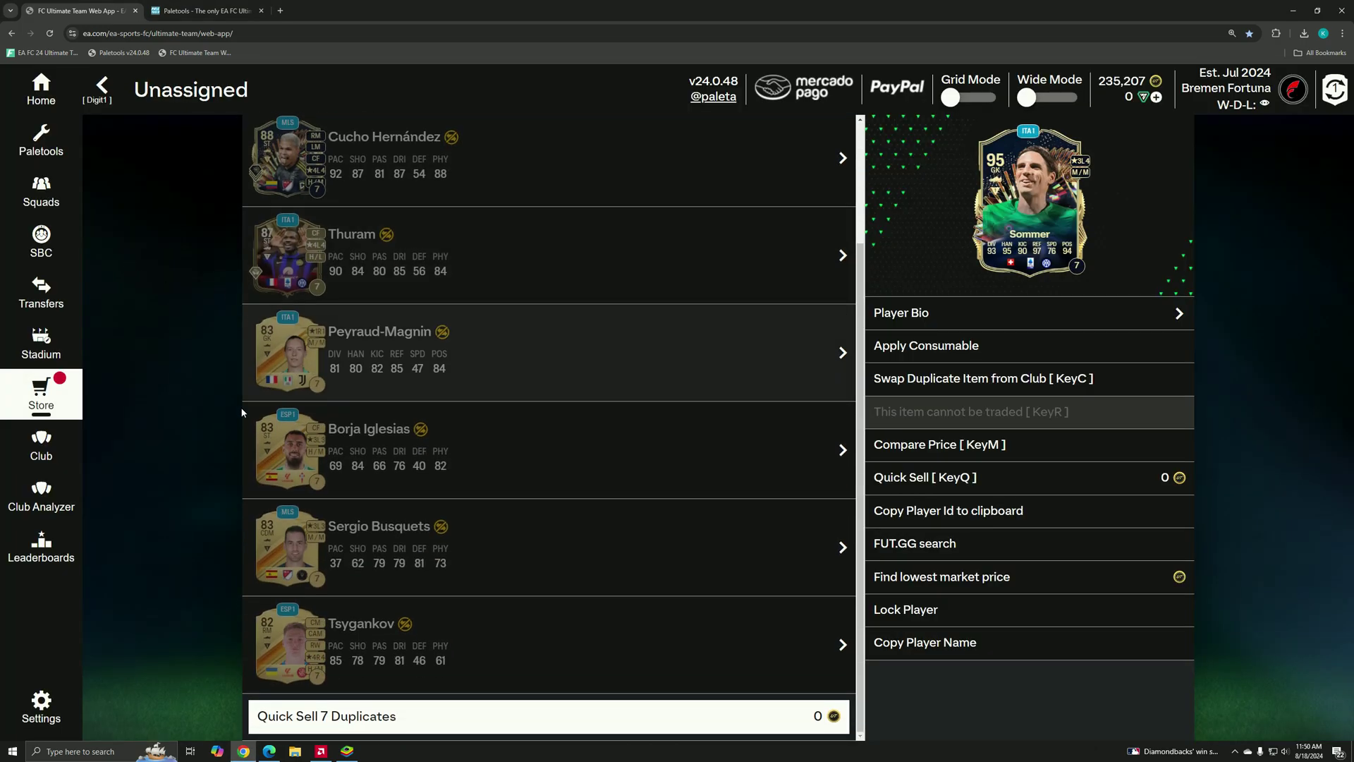
pyautogui.hotkey('alt', 'Left')
pyautogui.click(458, 369)
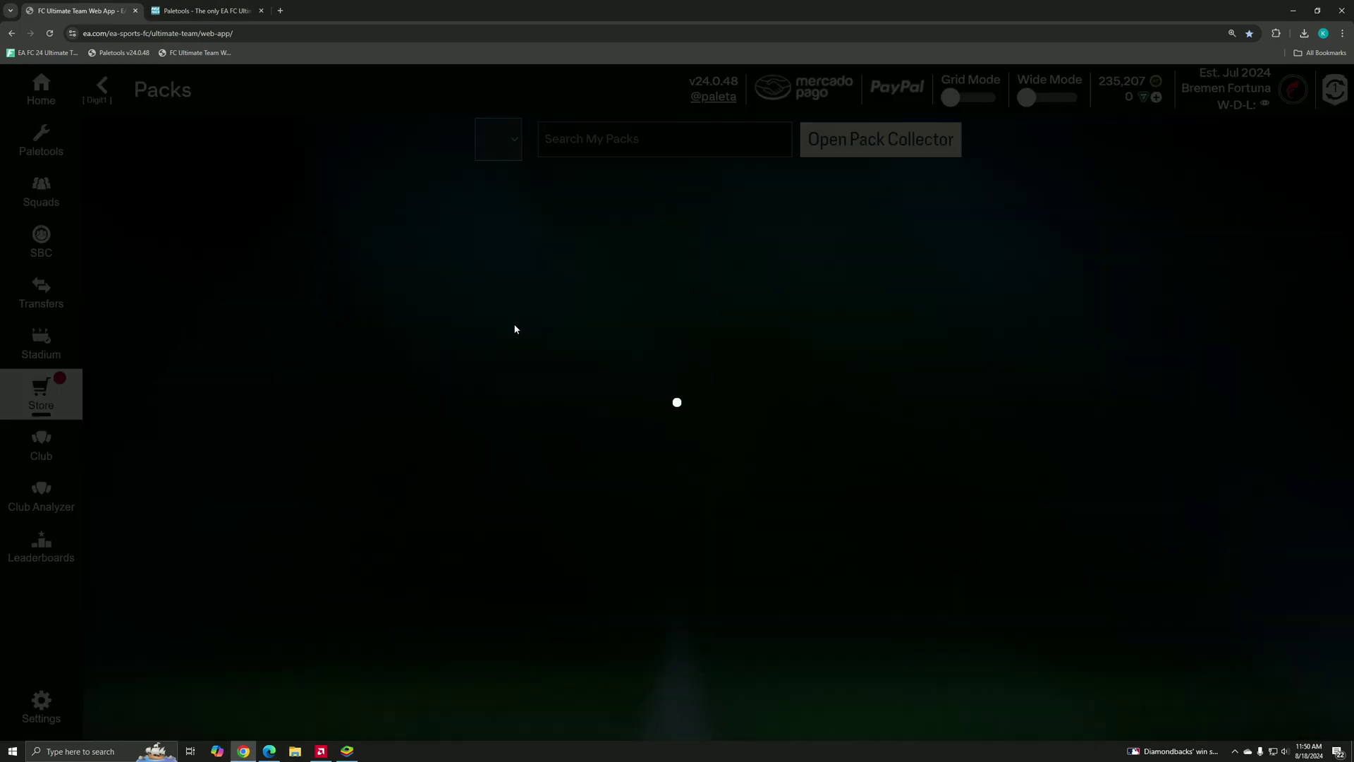
pyautogui.scroll(-3, 371, 360)
pyautogui.click(41, 241)
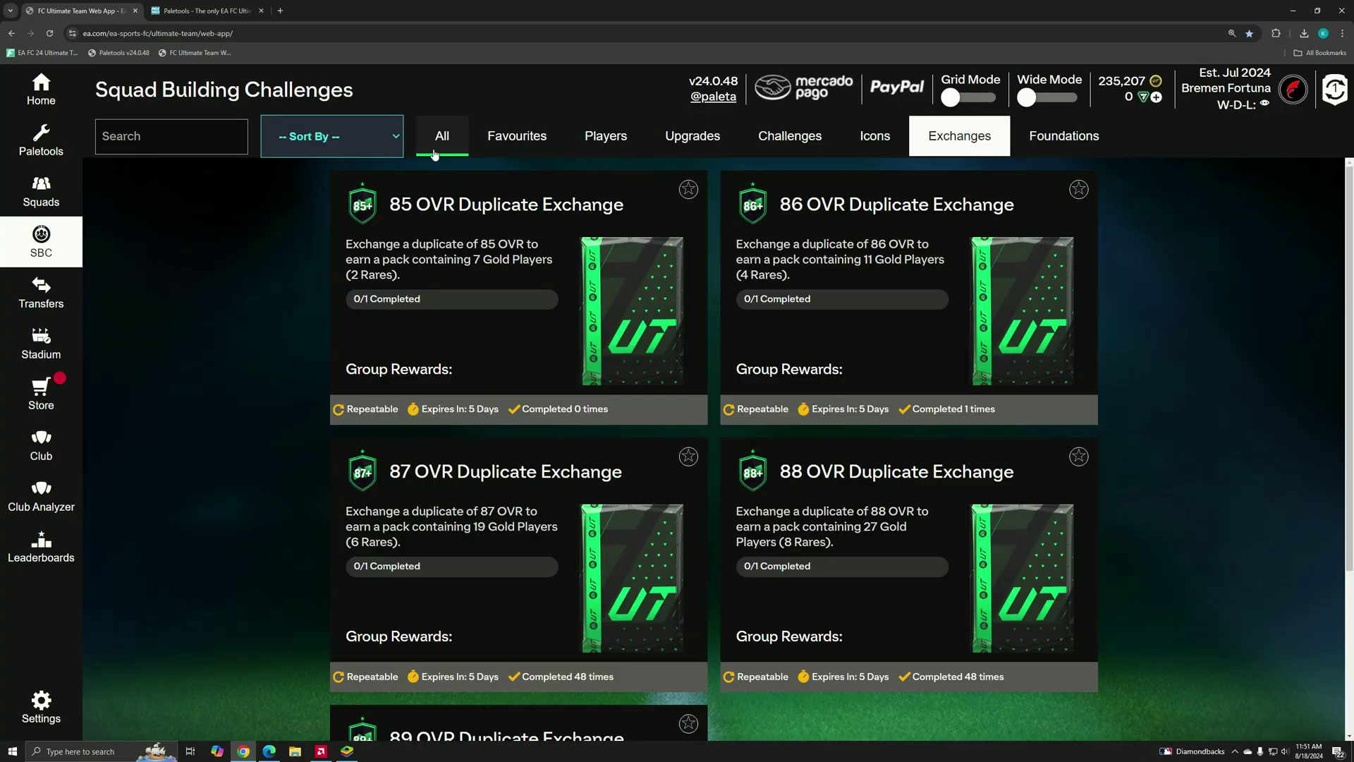
# Auto-fill an 82+ Player Pick squad, put Pedro Gonçalves in goal and submit it.
pyautogui.click(442, 136)
pyautogui.click(516, 136)
pyautogui.click(910, 285)
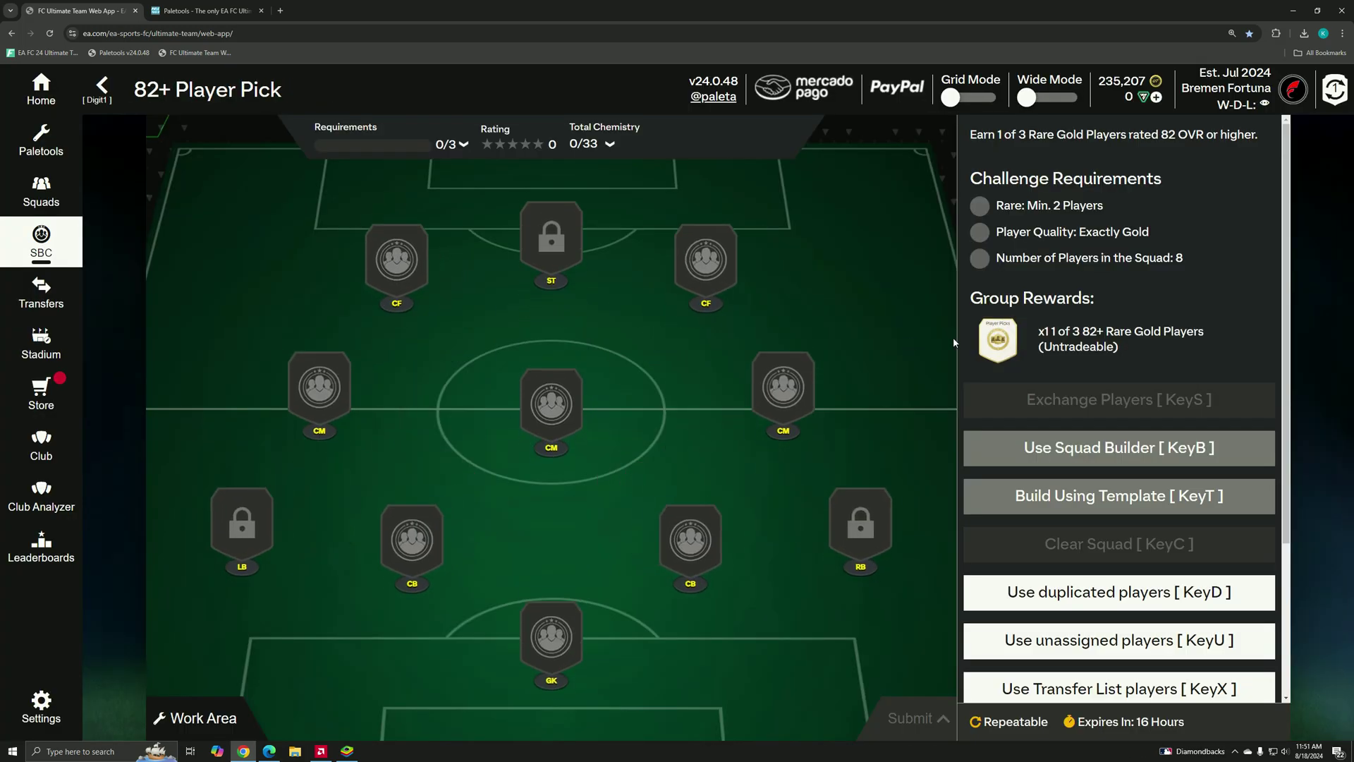
pyautogui.click(1111, 506)
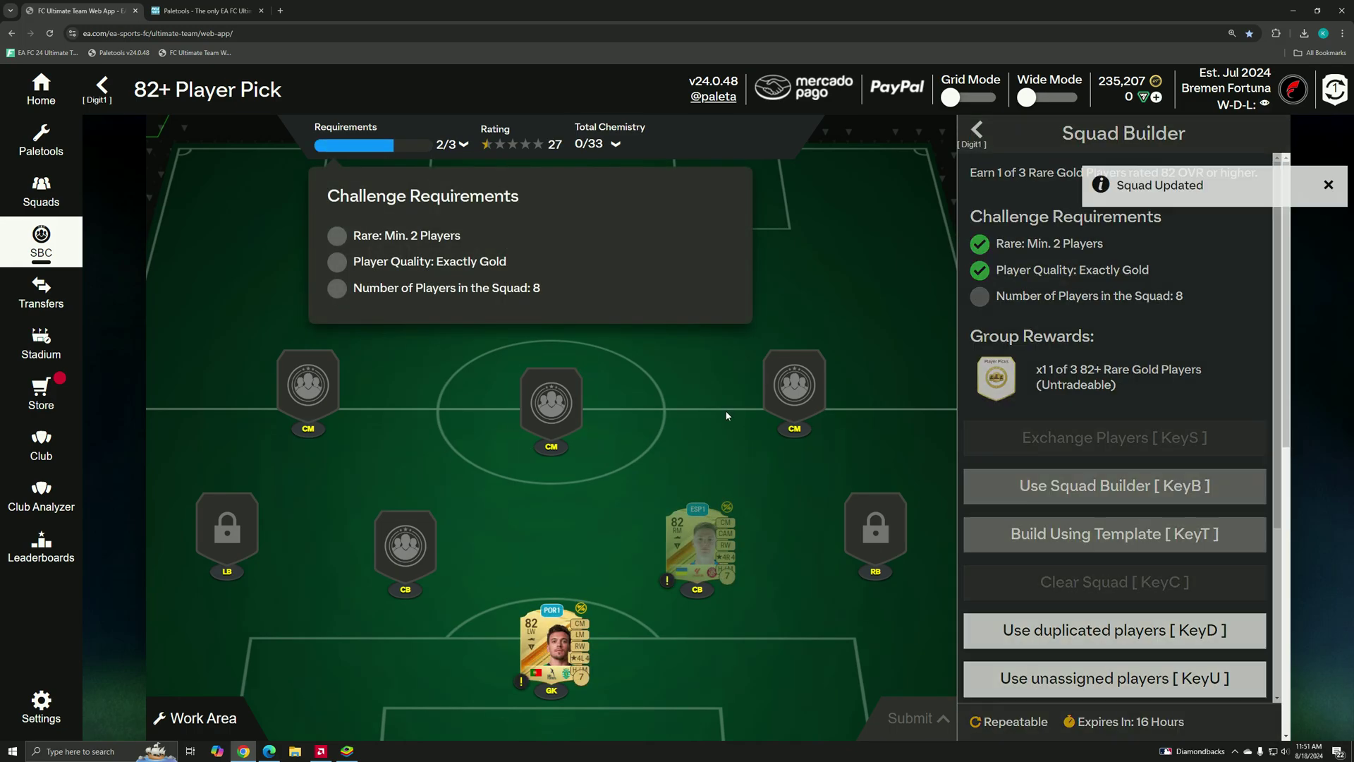
pyautogui.click(704, 591)
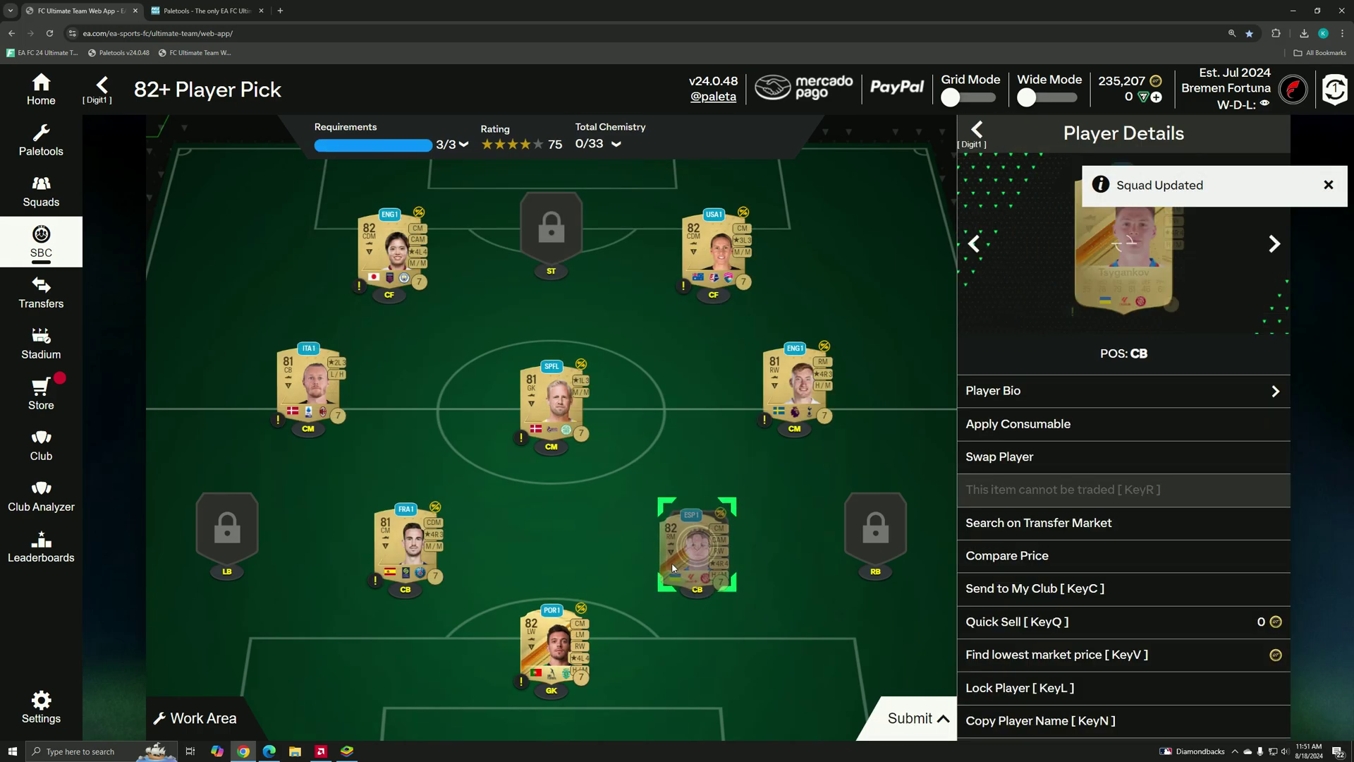
pyautogui.moveTo(553, 645)
pyautogui.mouseDown()
pyautogui.moveTo(604, 632)
pyautogui.moveTo(551, 645)
pyautogui.mouseUp()
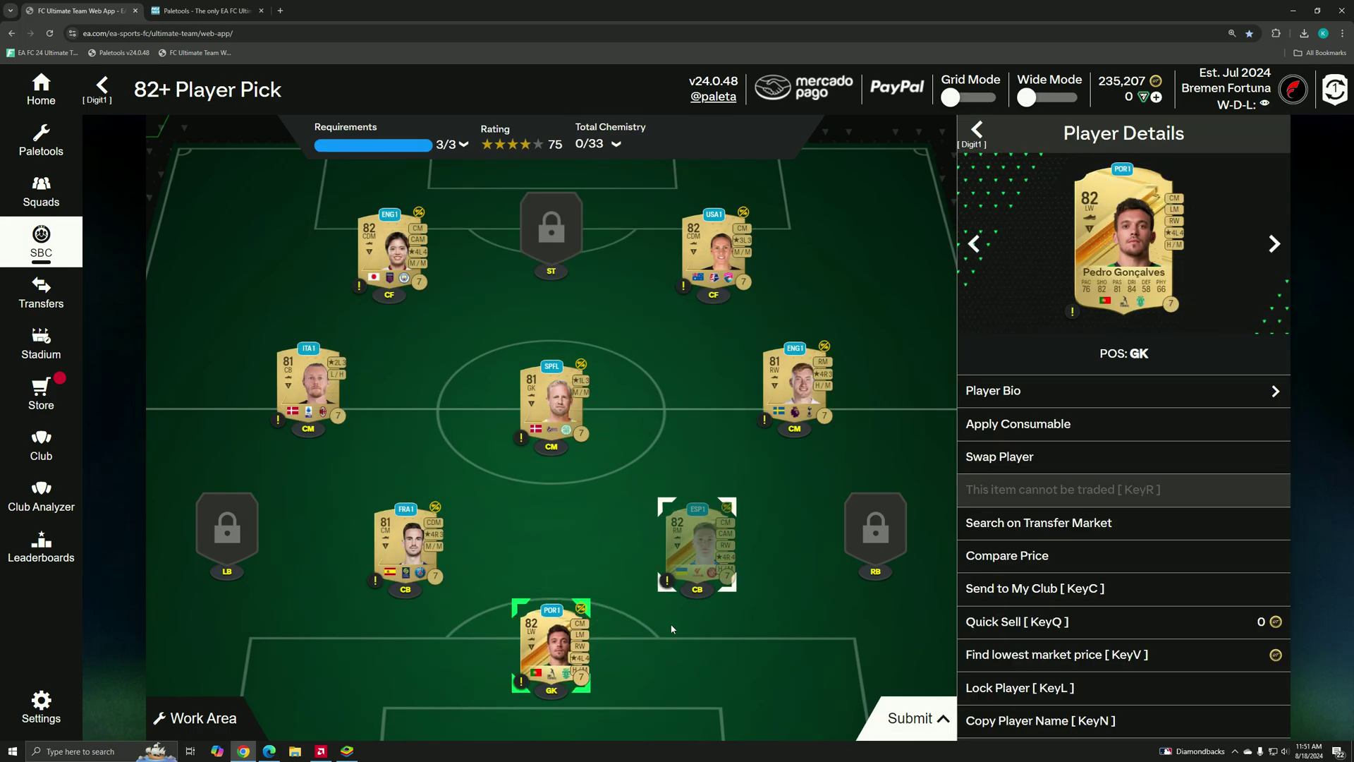
pyautogui.click(910, 717)
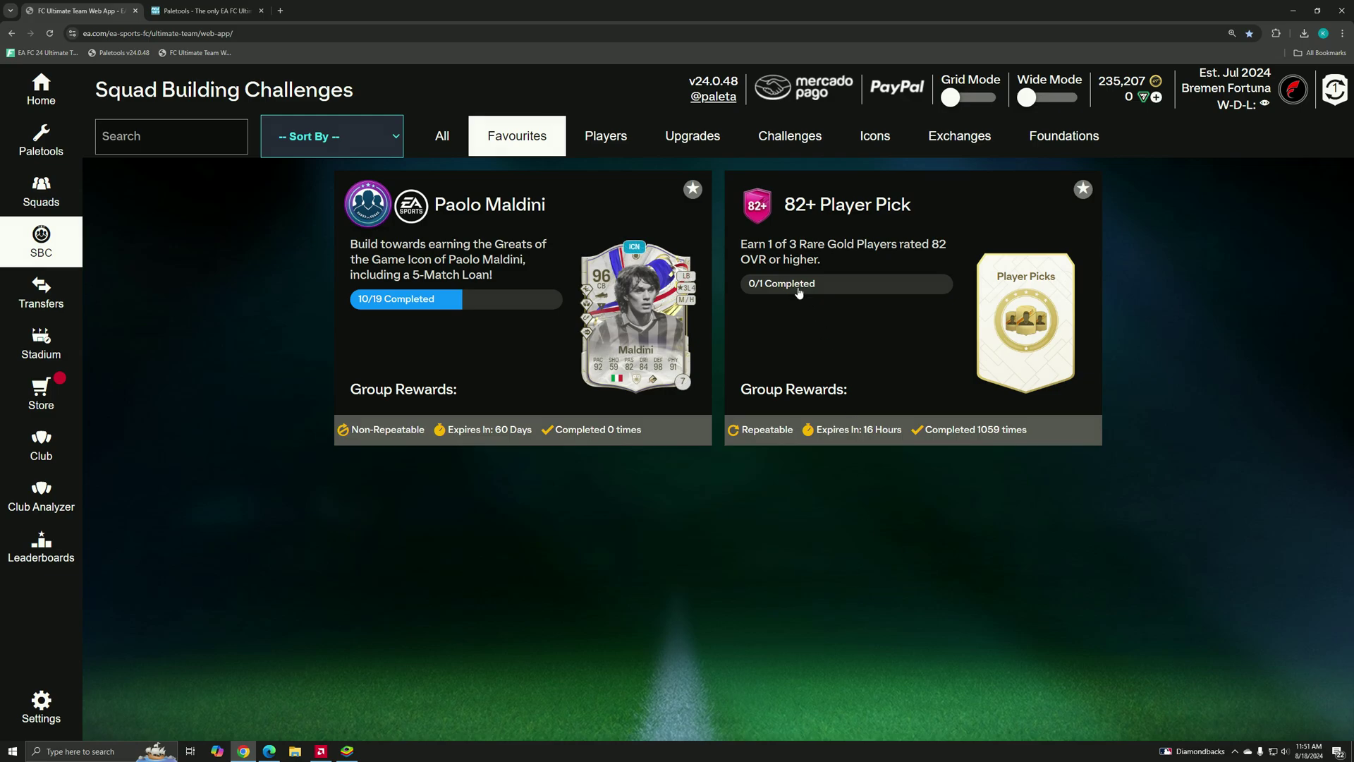
# Auto-build and submit two more 82+ Player Picks, then auto-fill a new squad with three 82-rated golds.
pyautogui.click(946, 308)
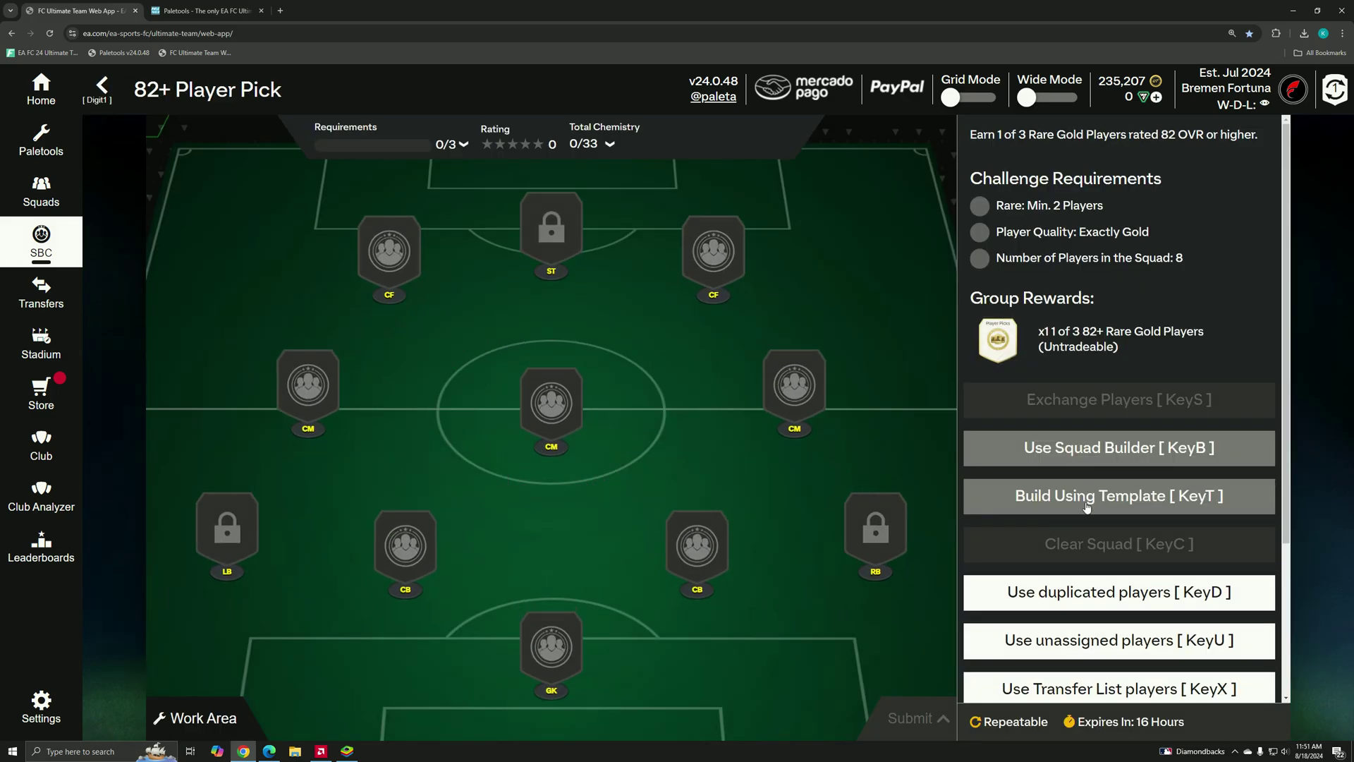
pyautogui.click(1114, 456)
pyautogui.press('b')
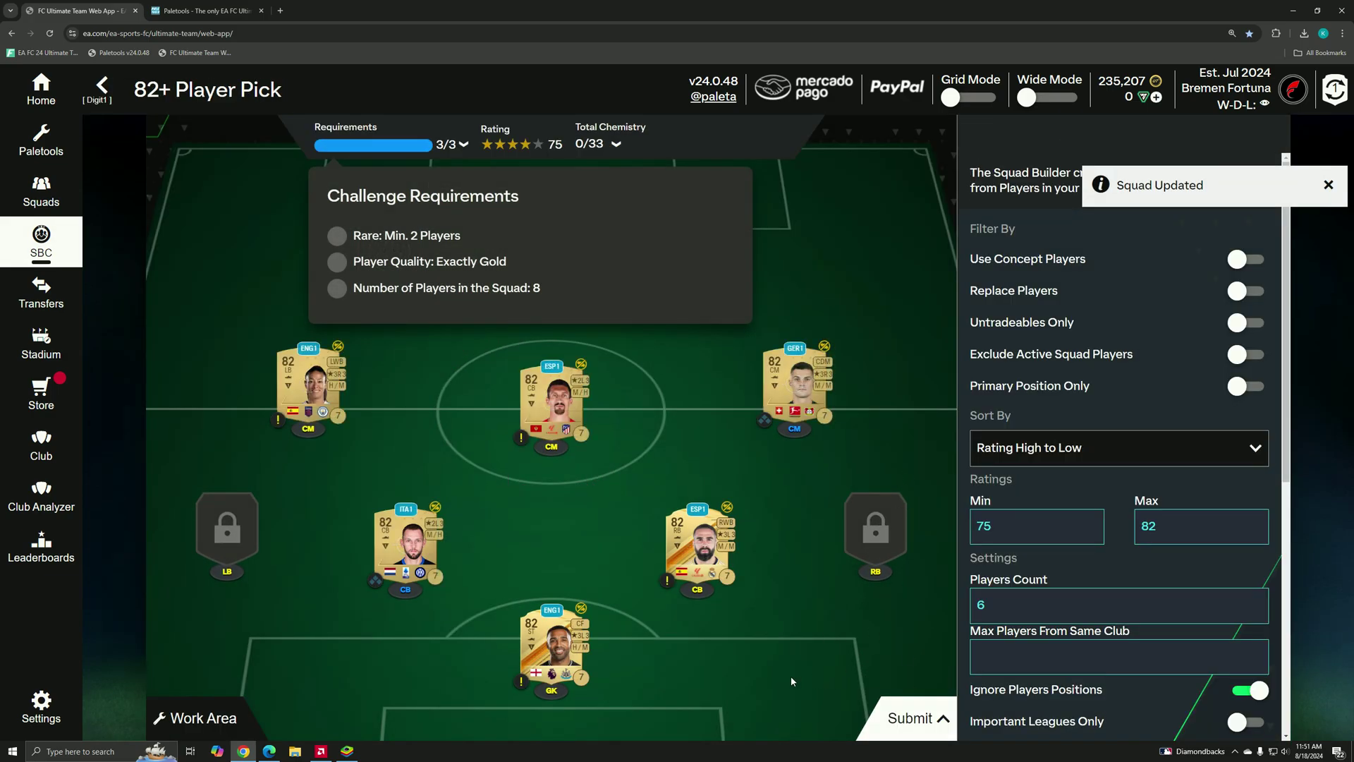
pyautogui.click(909, 718)
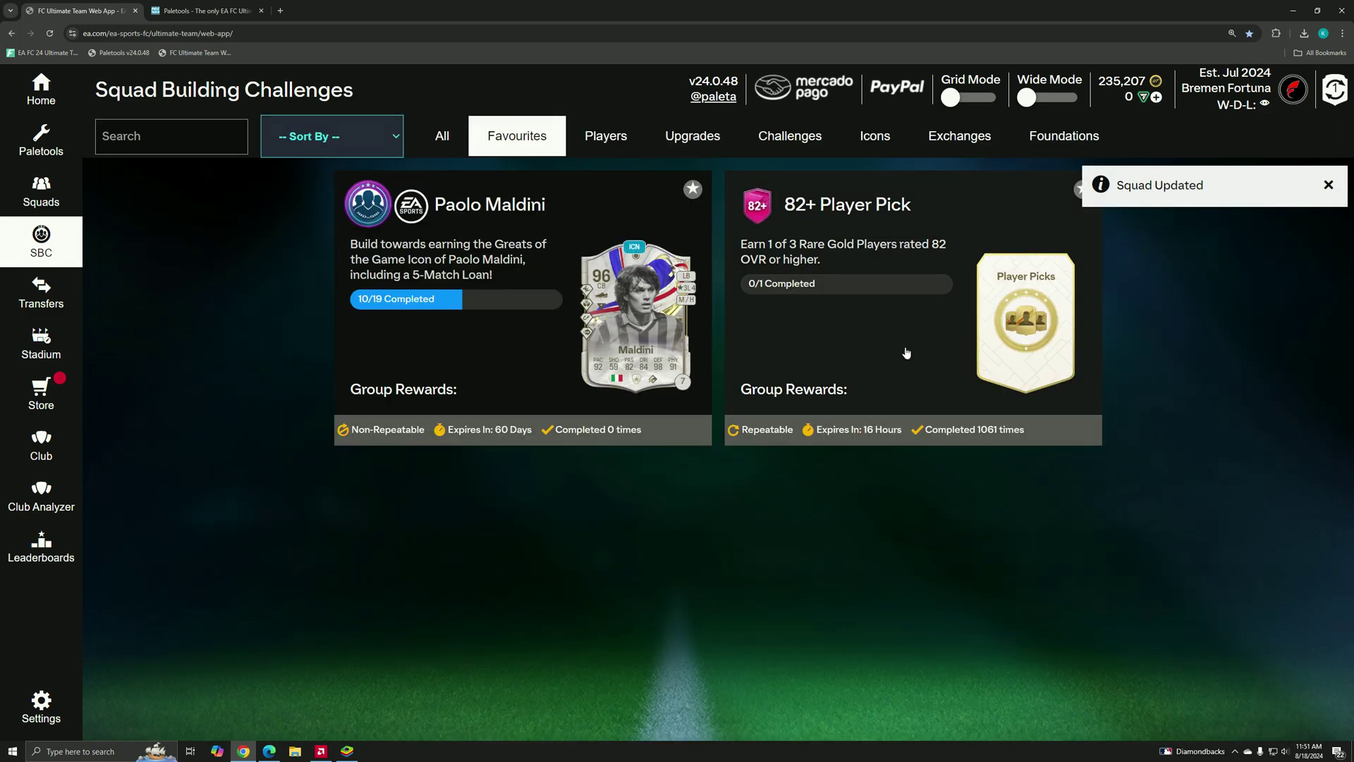
pyautogui.click(947, 308)
pyautogui.click(1214, 492)
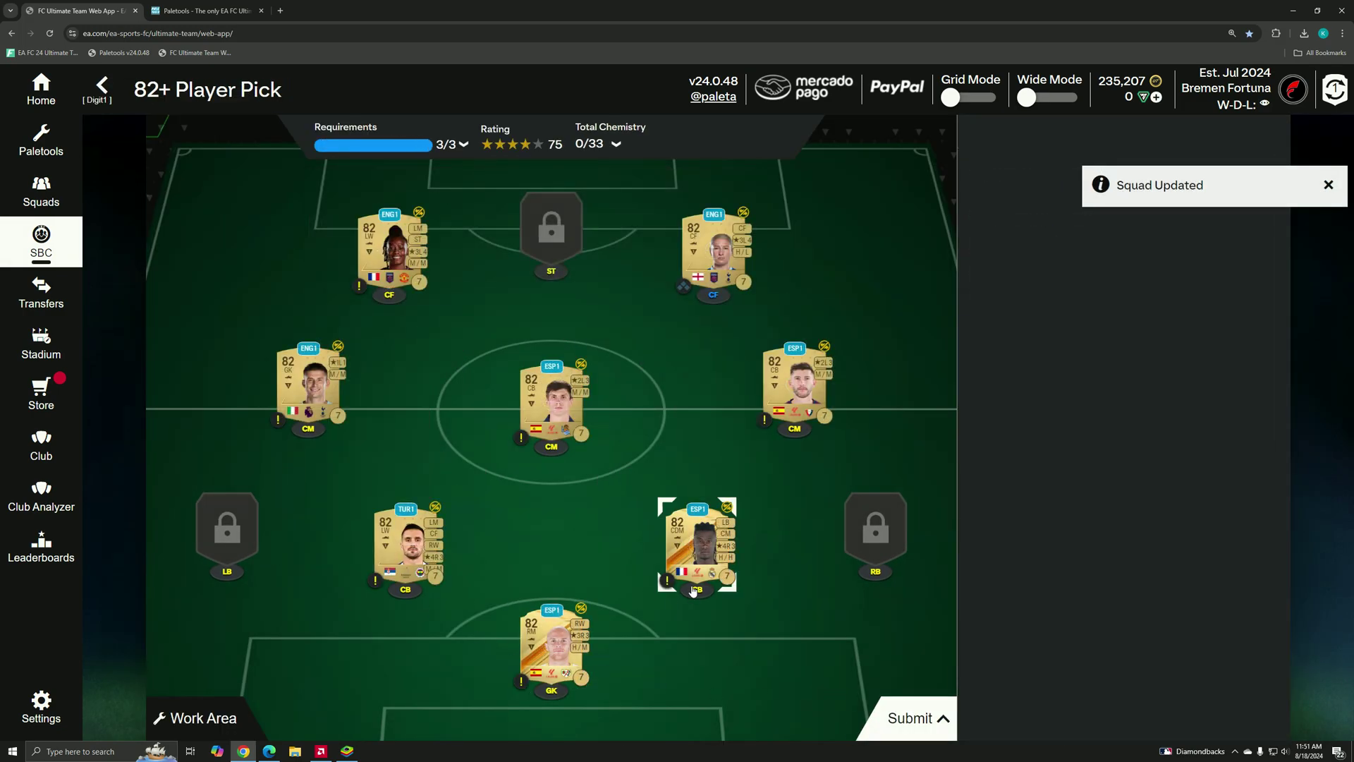
pyautogui.click(910, 718)
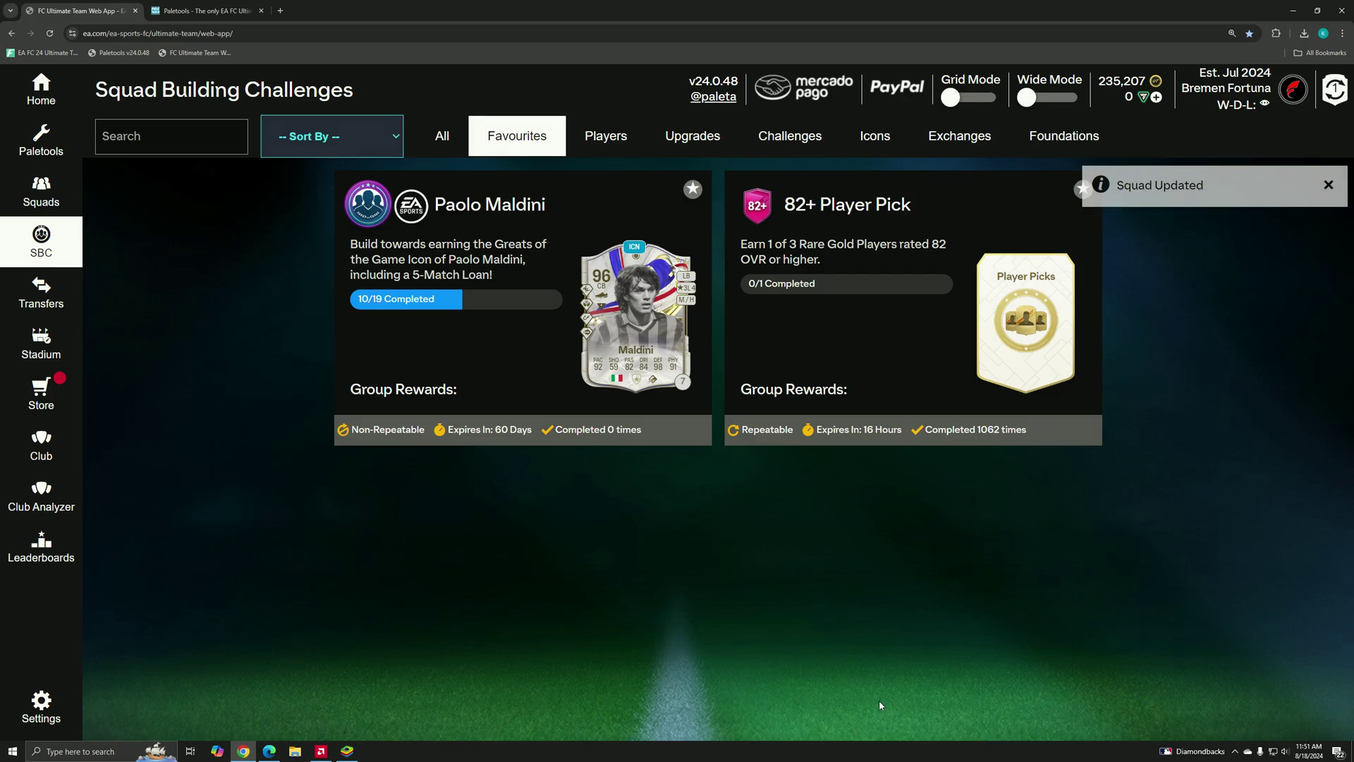
pyautogui.click(838, 360)
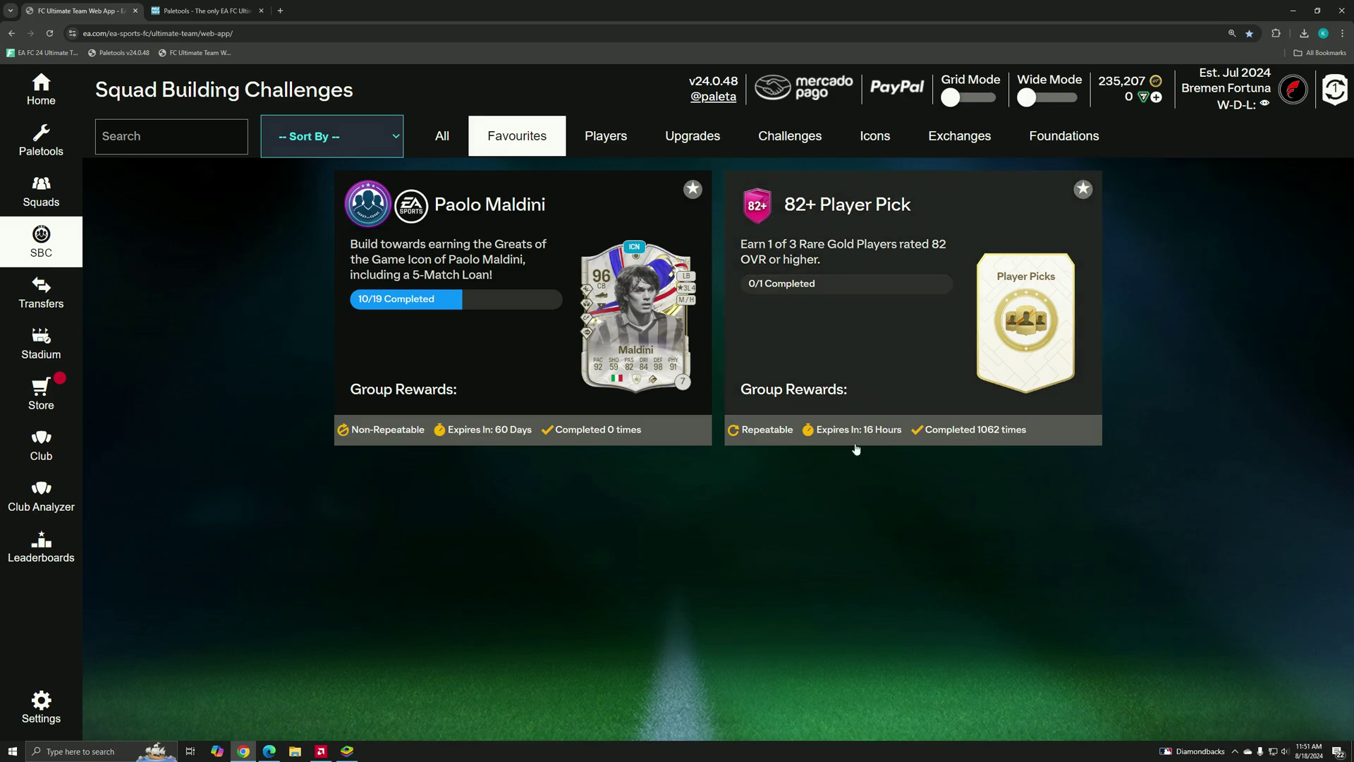
pyautogui.click(1118, 496)
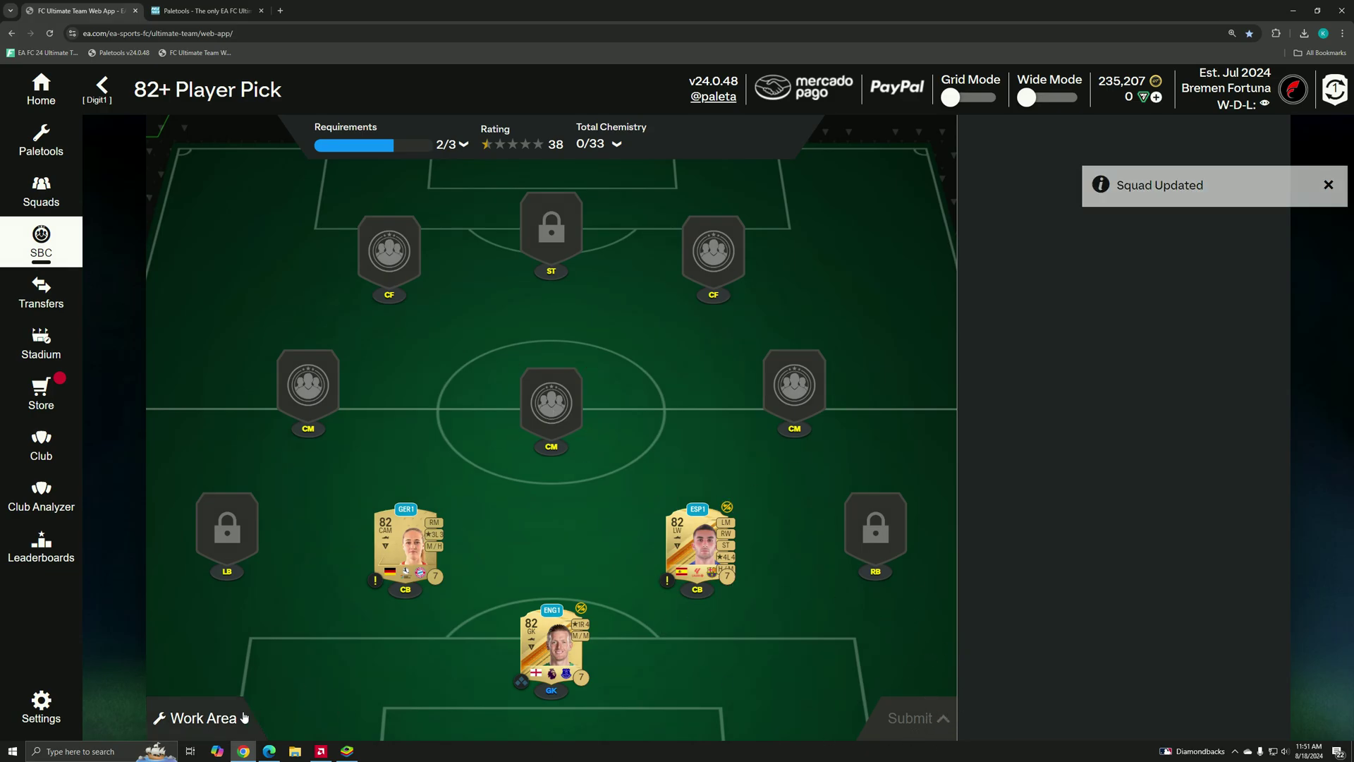
# Open Unassigned items and redeem the first Player Picks item, keeping Shaw.
pyautogui.click(196, 717)
pyautogui.click(196, 571)
pyautogui.click(43, 392)
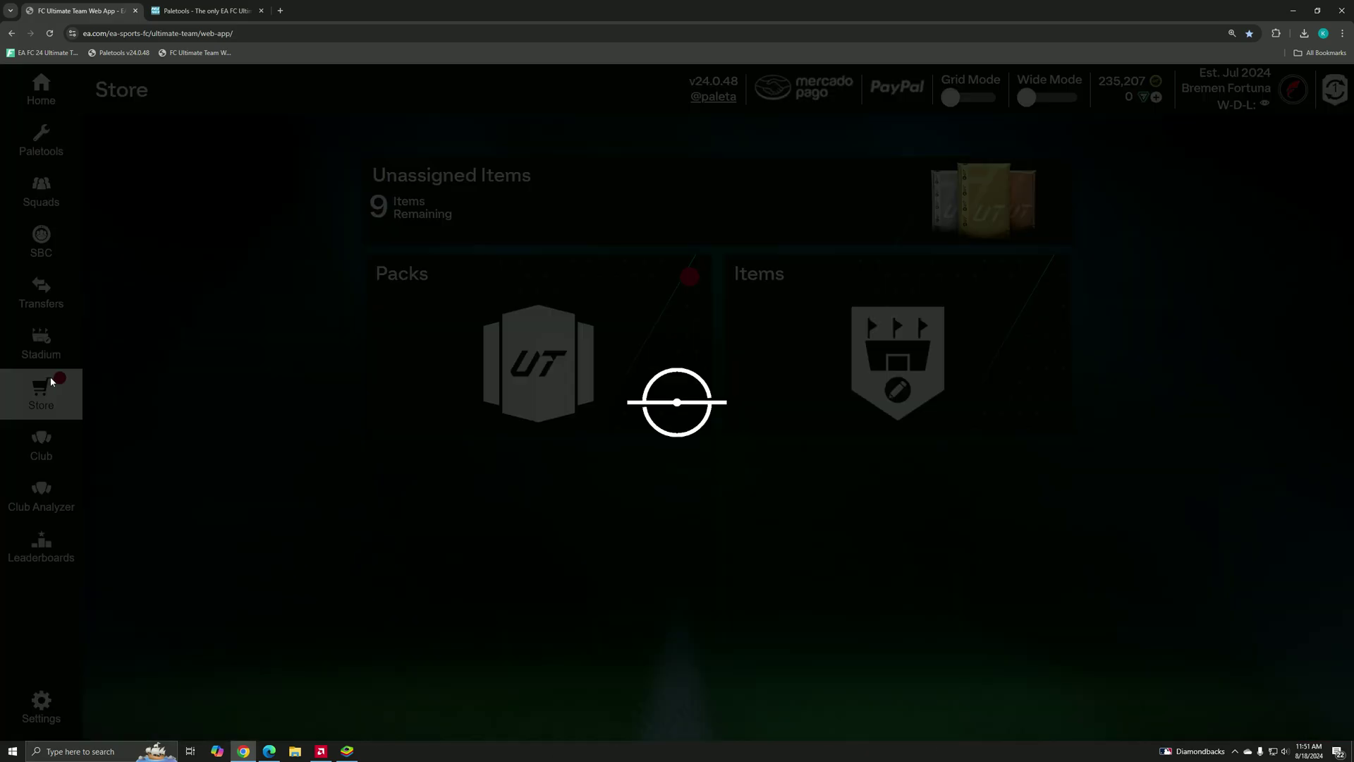
pyautogui.click(540, 230)
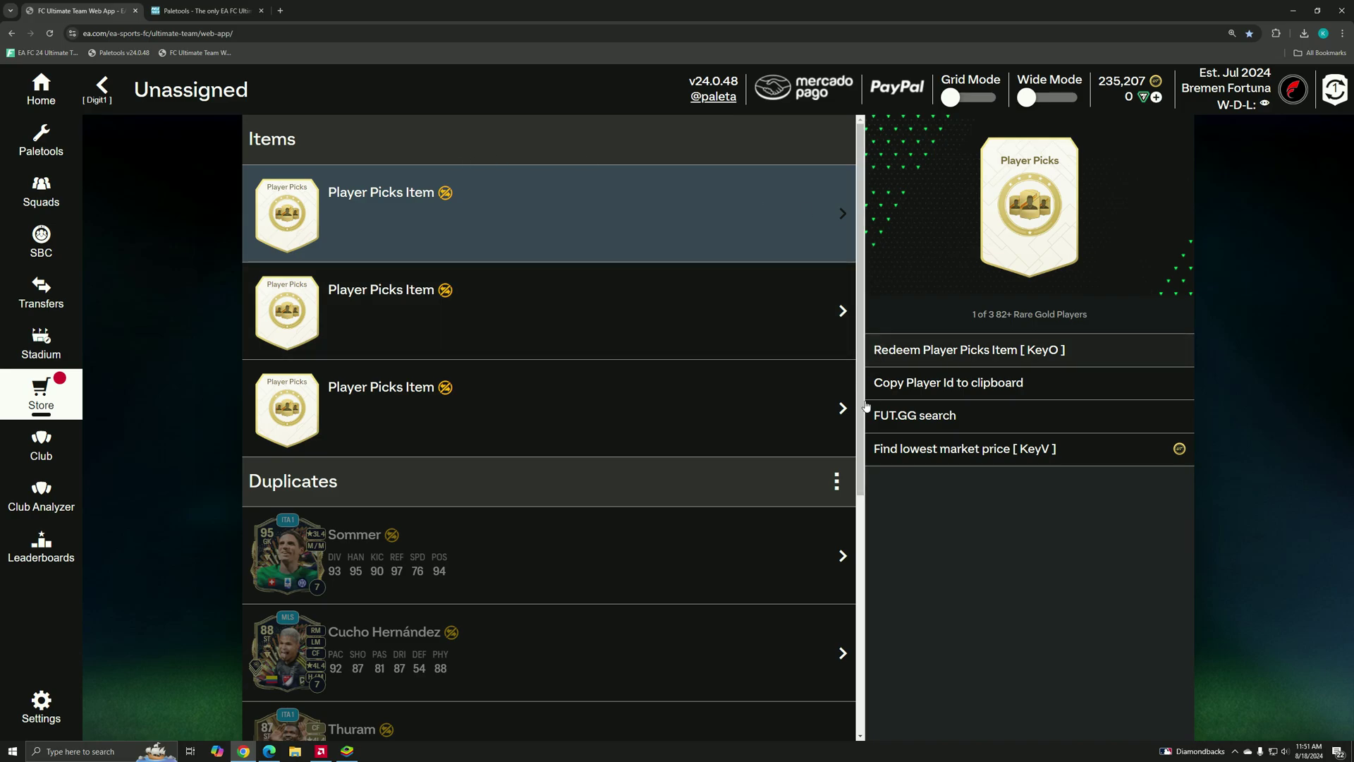
pyautogui.press('o')
pyautogui.click(762, 544)
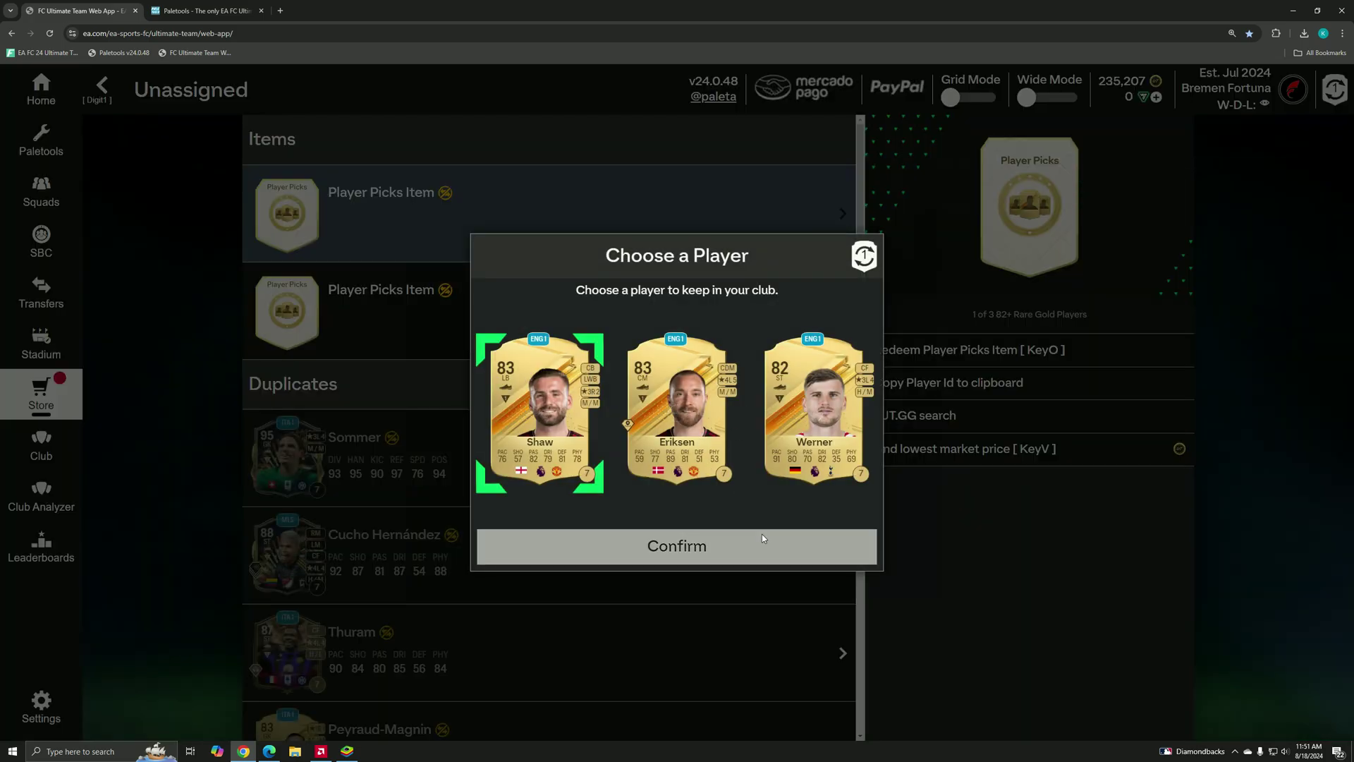
pyautogui.click(734, 555)
# Redeem the remaining two Player Picks items, keeping Zieliński and Geyse.
pyautogui.press('o')
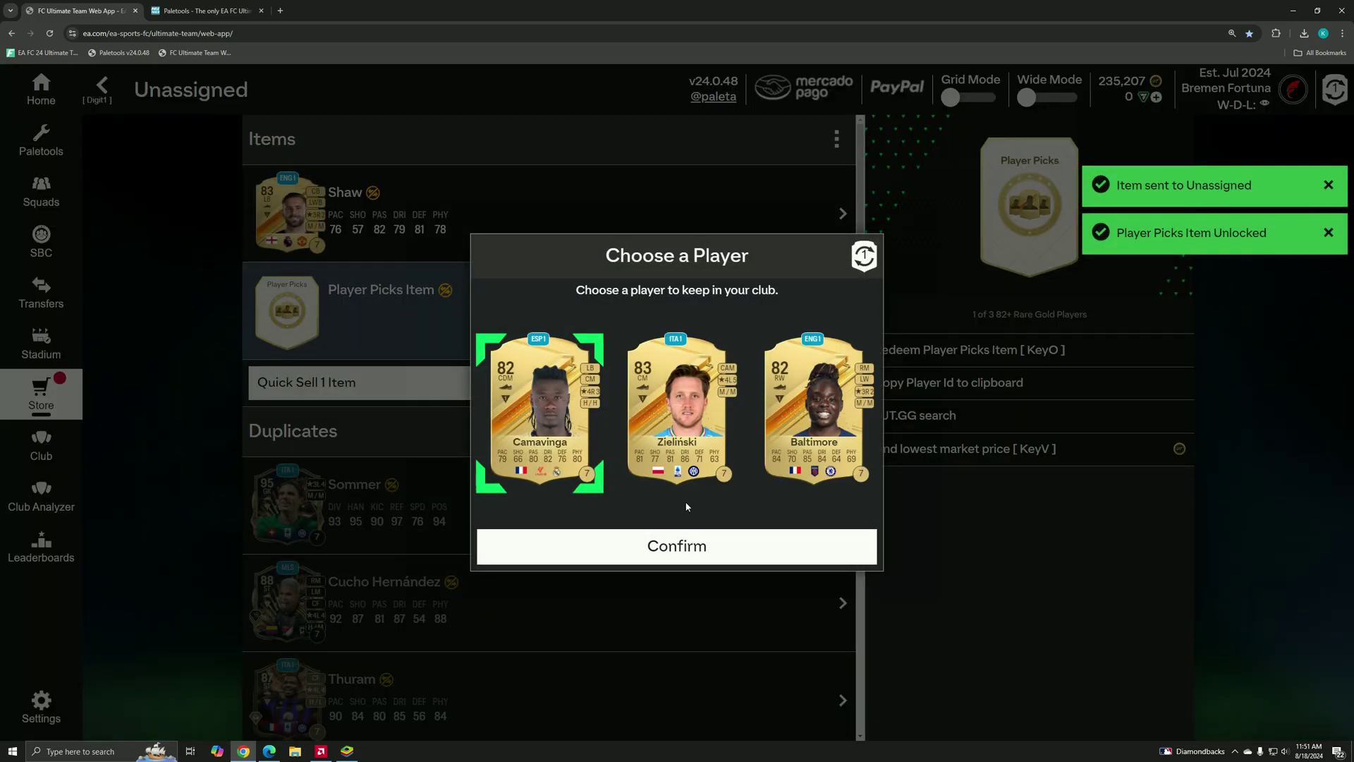
pyautogui.click(687, 423)
pyautogui.click(751, 545)
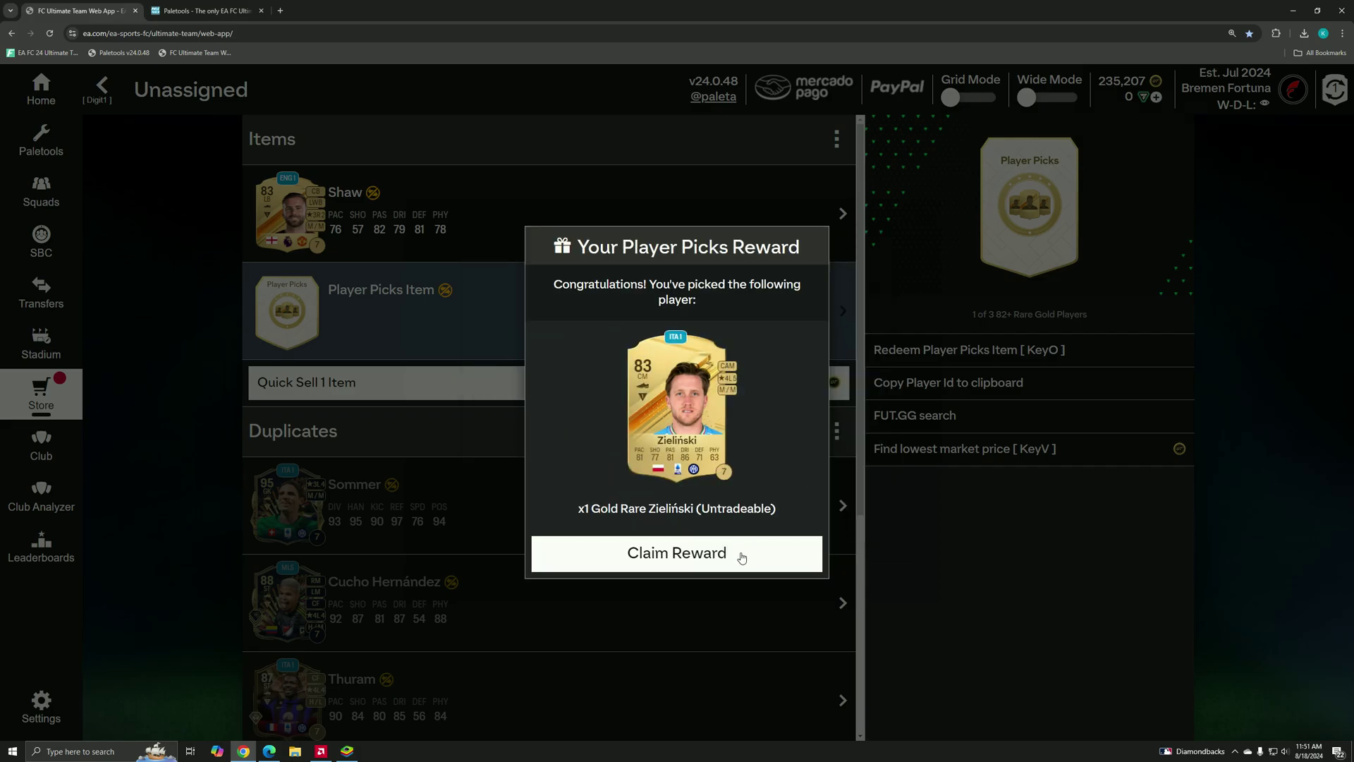
pyautogui.click(740, 557)
pyautogui.click(946, 349)
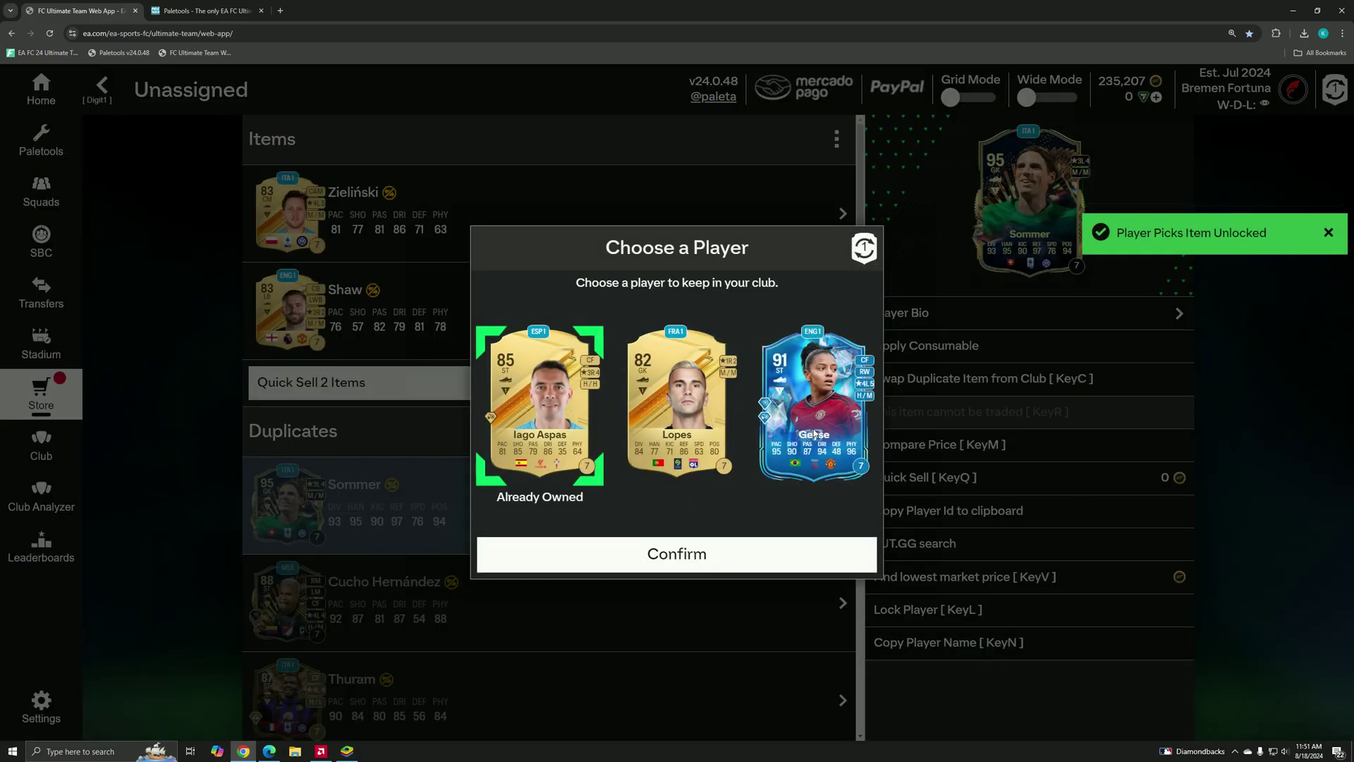
pyautogui.click(800, 565)
pyautogui.click(677, 554)
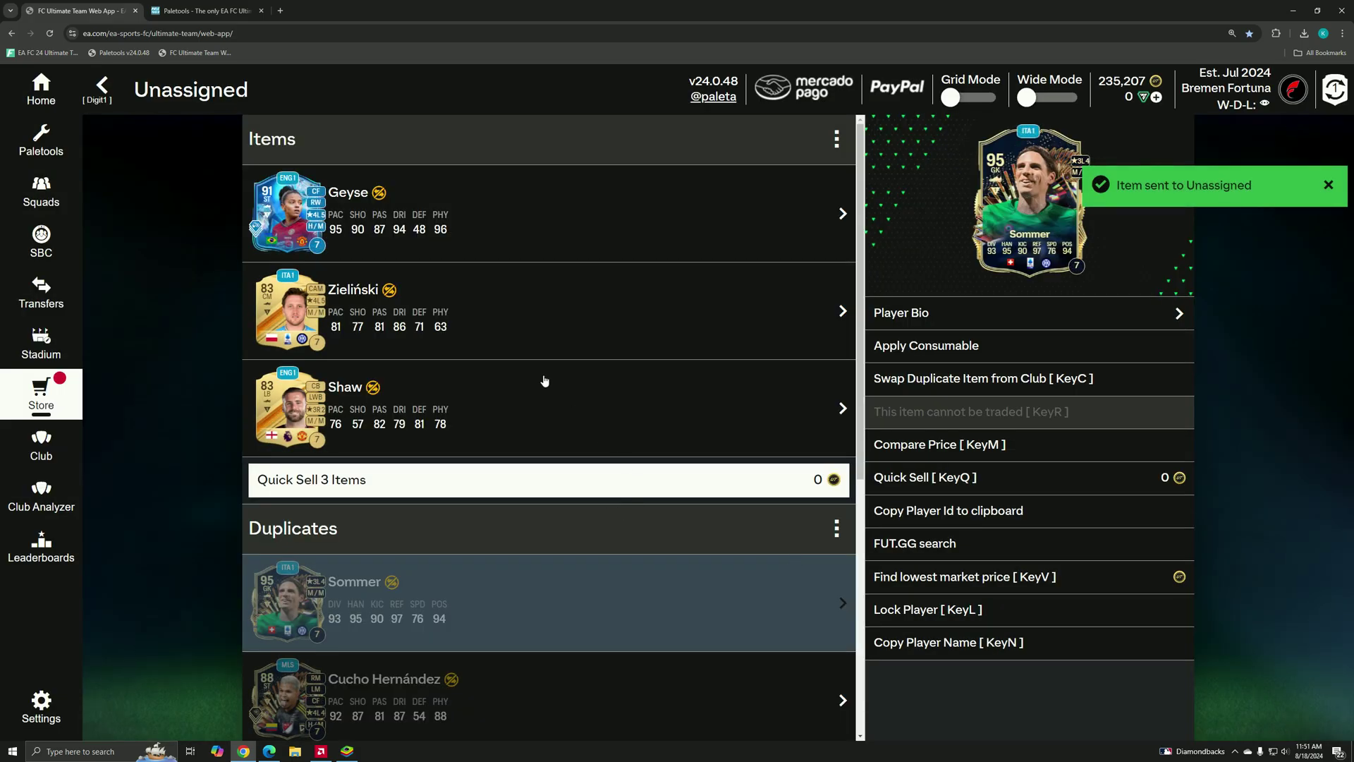
# Search 'bluestacks' in a new tab, open bluestacks.com and launch BlueStacks App Player.
pyautogui.click(201, 10)
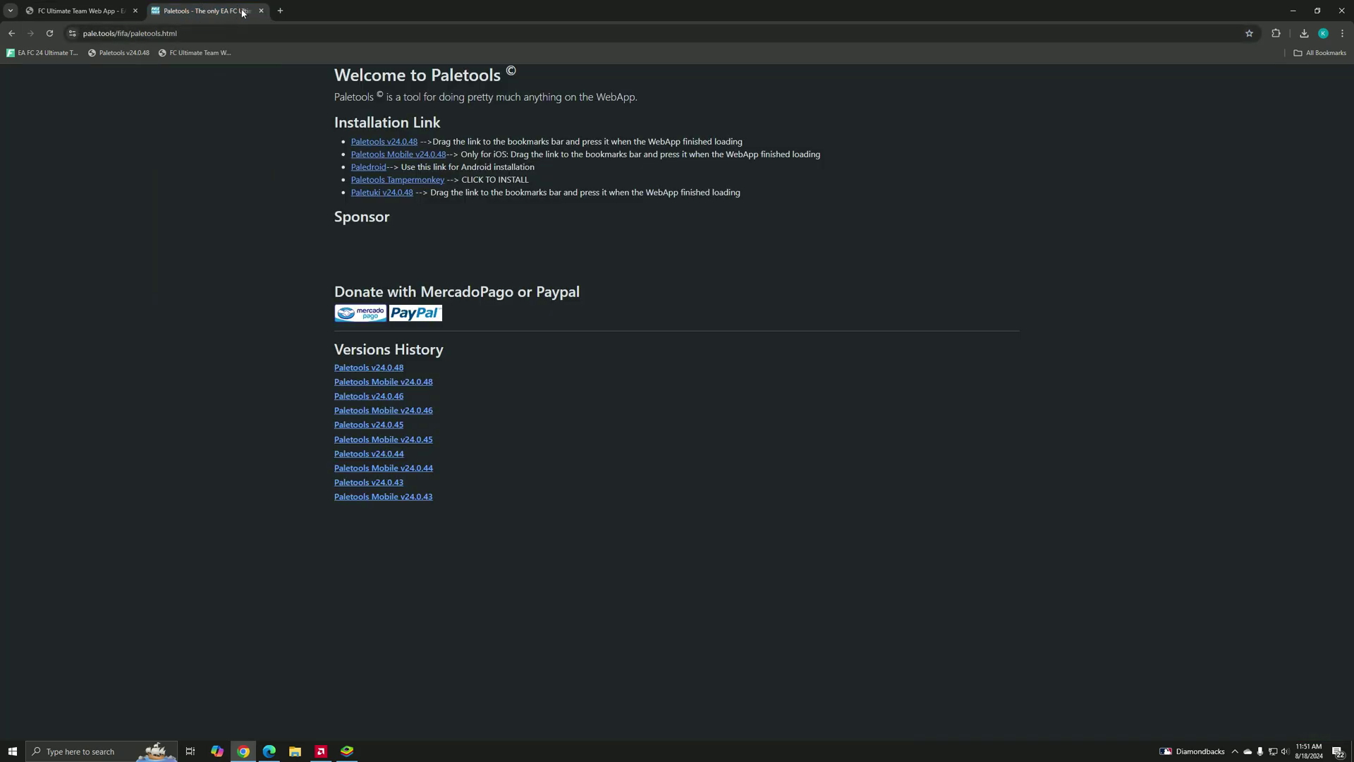
pyautogui.click(279, 12)
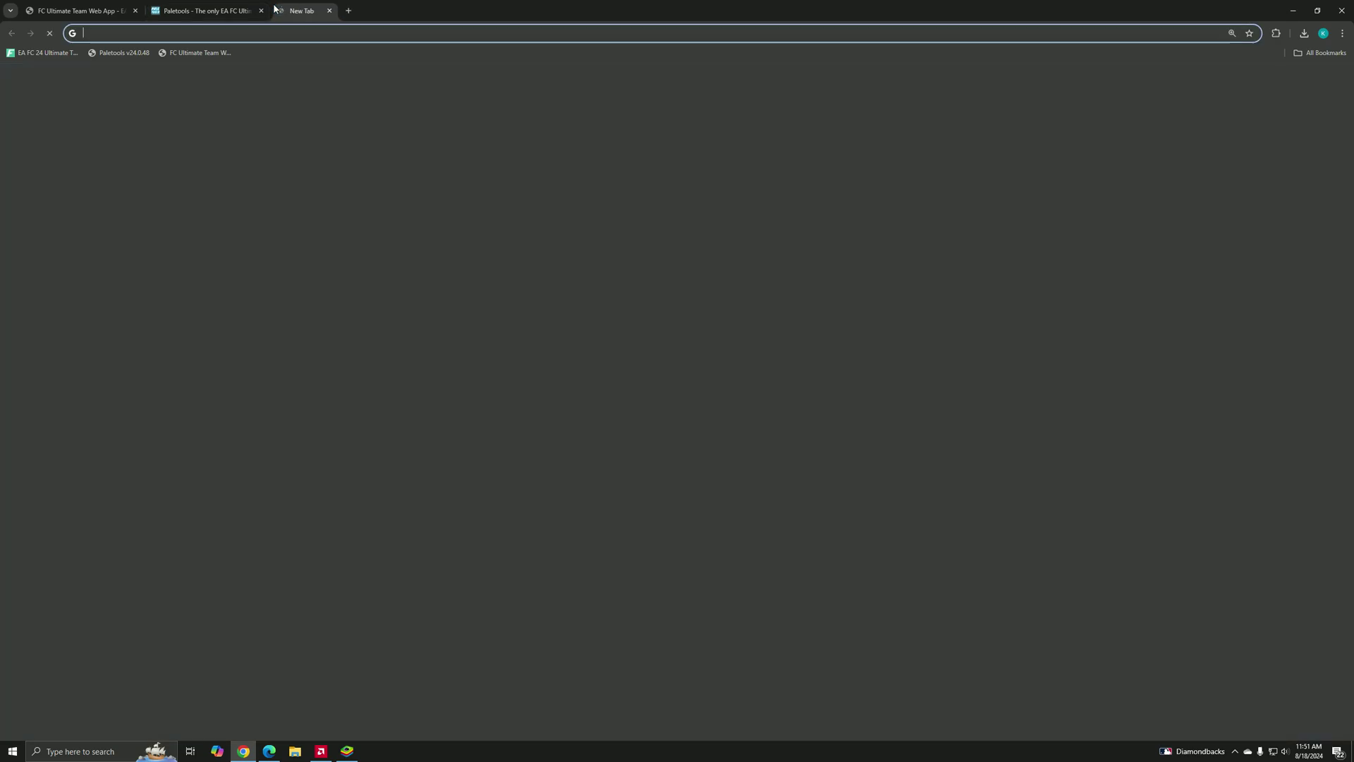
pyautogui.write('bluesrtacks')
pyautogui.press('Return')
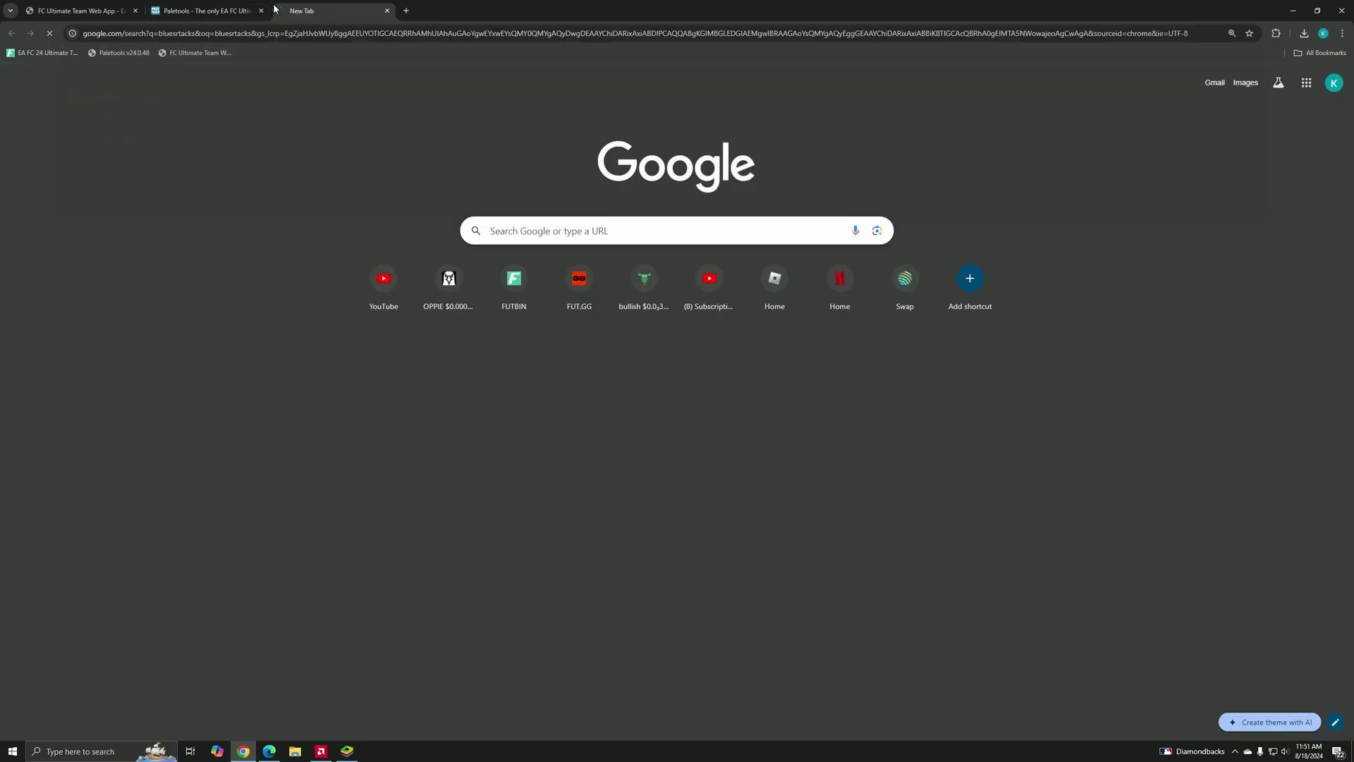
pyautogui.click(307, 299)
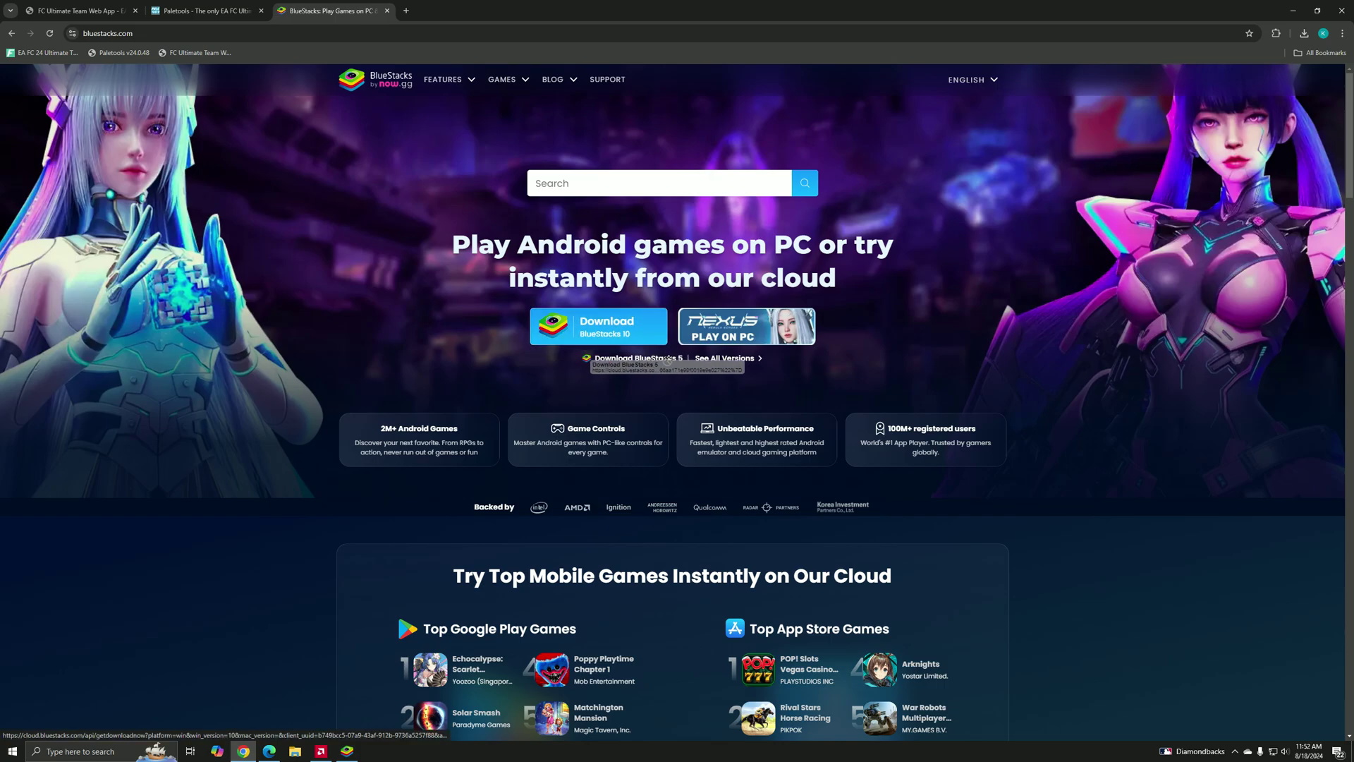
pyautogui.click(347, 752)
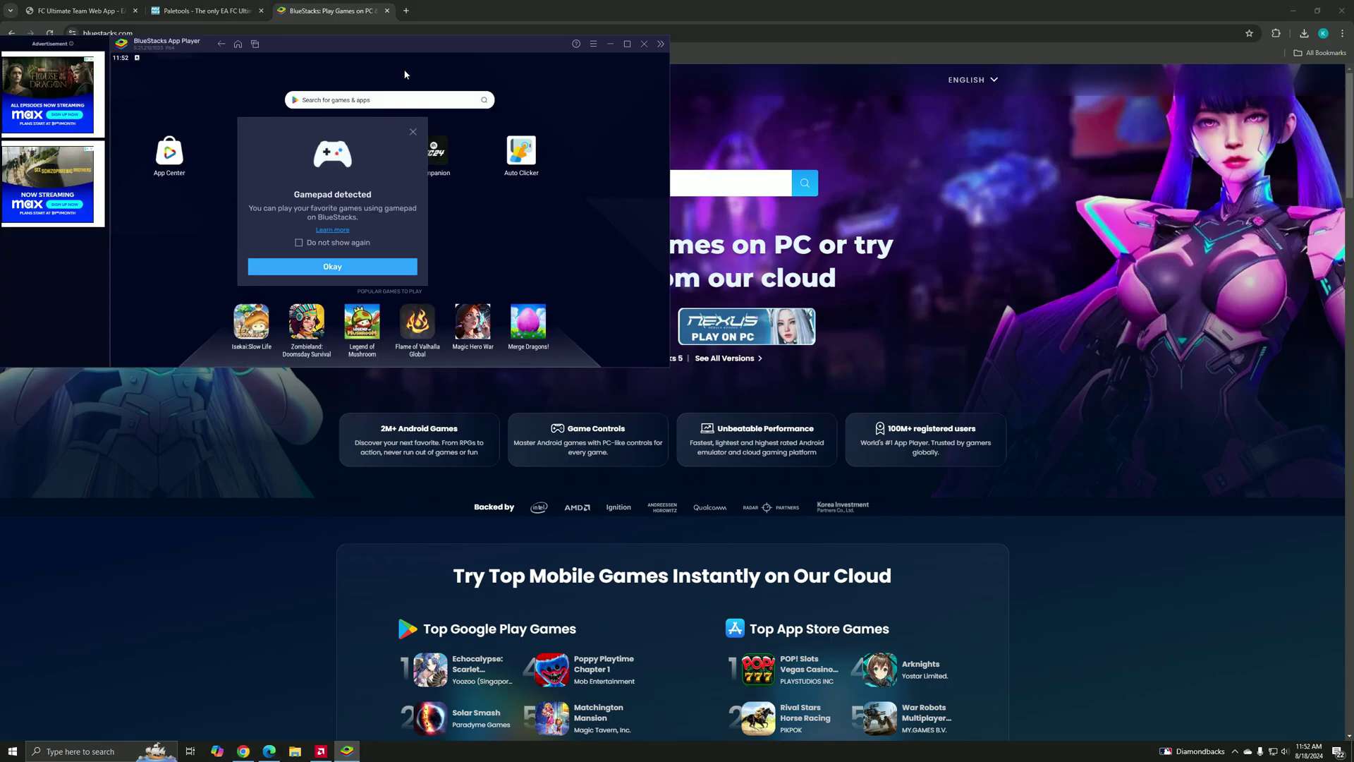
# Dismiss the gamepad-detected notice and maximise the BlueStacks window.
pyautogui.click(299, 243)
pyautogui.click(318, 267)
pyautogui.click(627, 44)
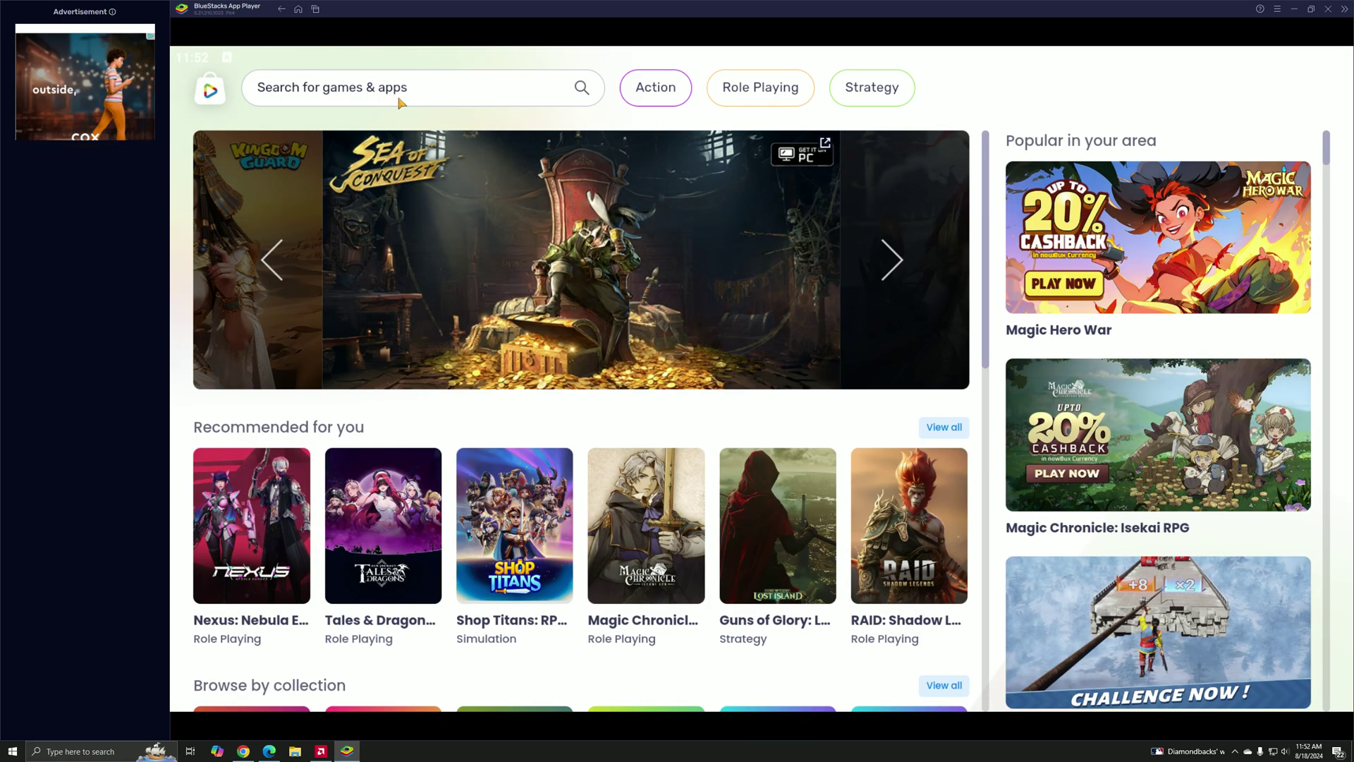
# Find Auto Clicker - Automatic tap in the Play Store from System apps.
pyautogui.click(282, 9)
pyautogui.click(482, 265)
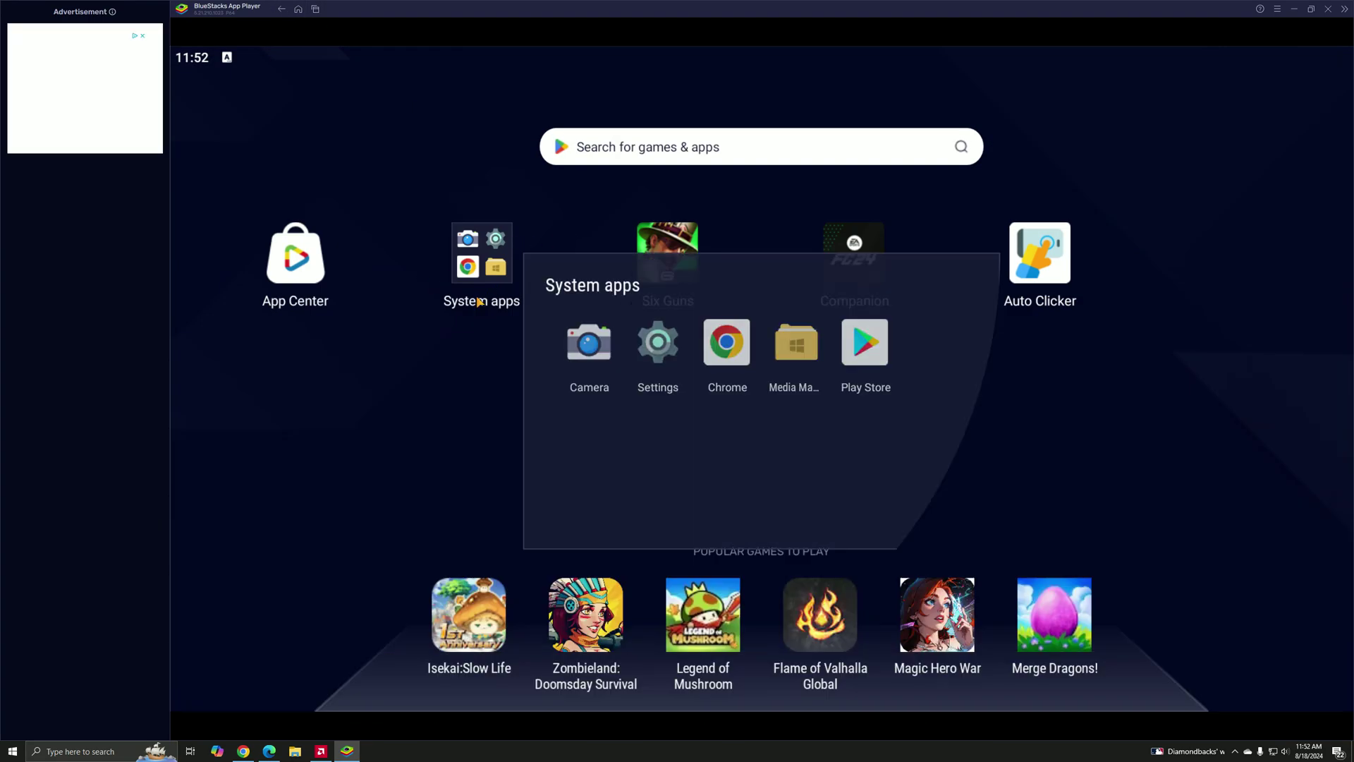
pyautogui.click(865, 343)
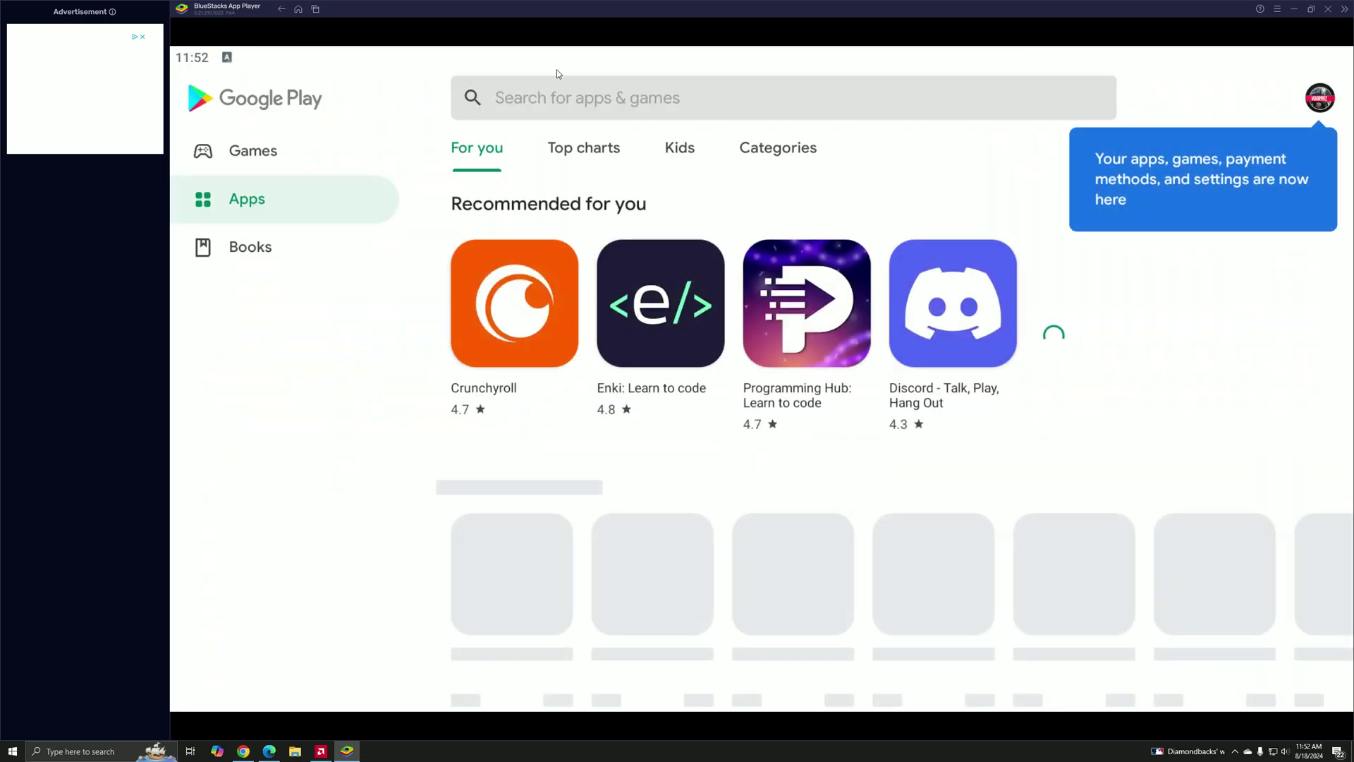
pyautogui.click(557, 98)
pyautogui.click(376, 156)
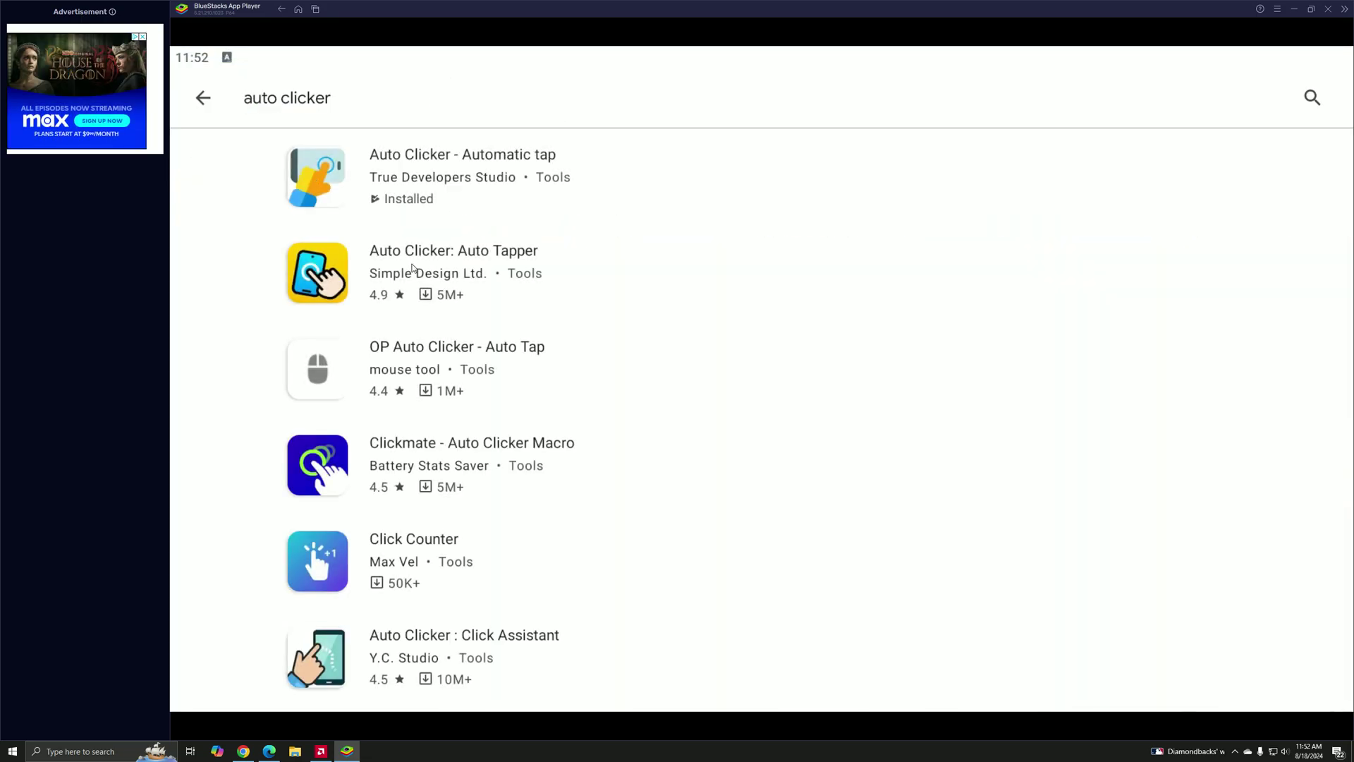
pyautogui.click(490, 195)
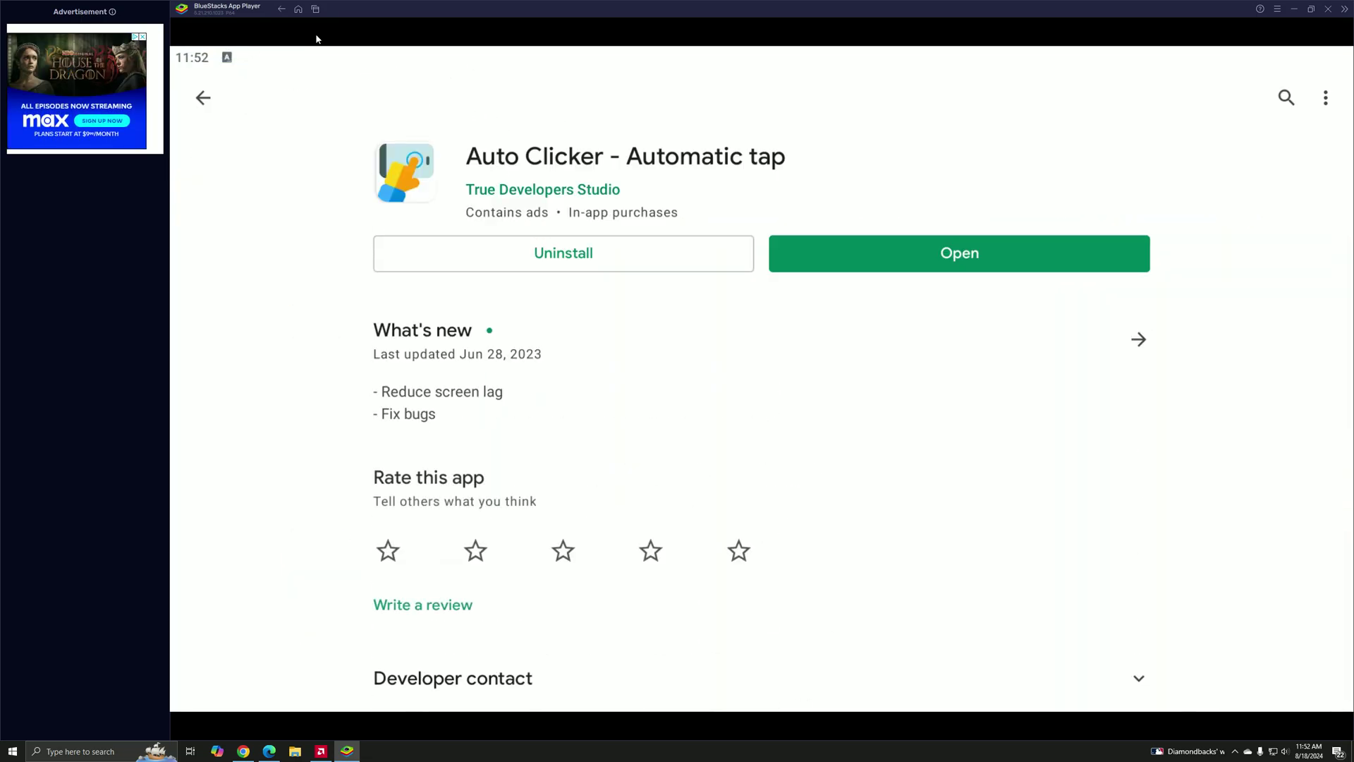
# Launch Auto Clicker and enable Multi Targets Mode.
pyautogui.click(302, 9)
pyautogui.click(1040, 254)
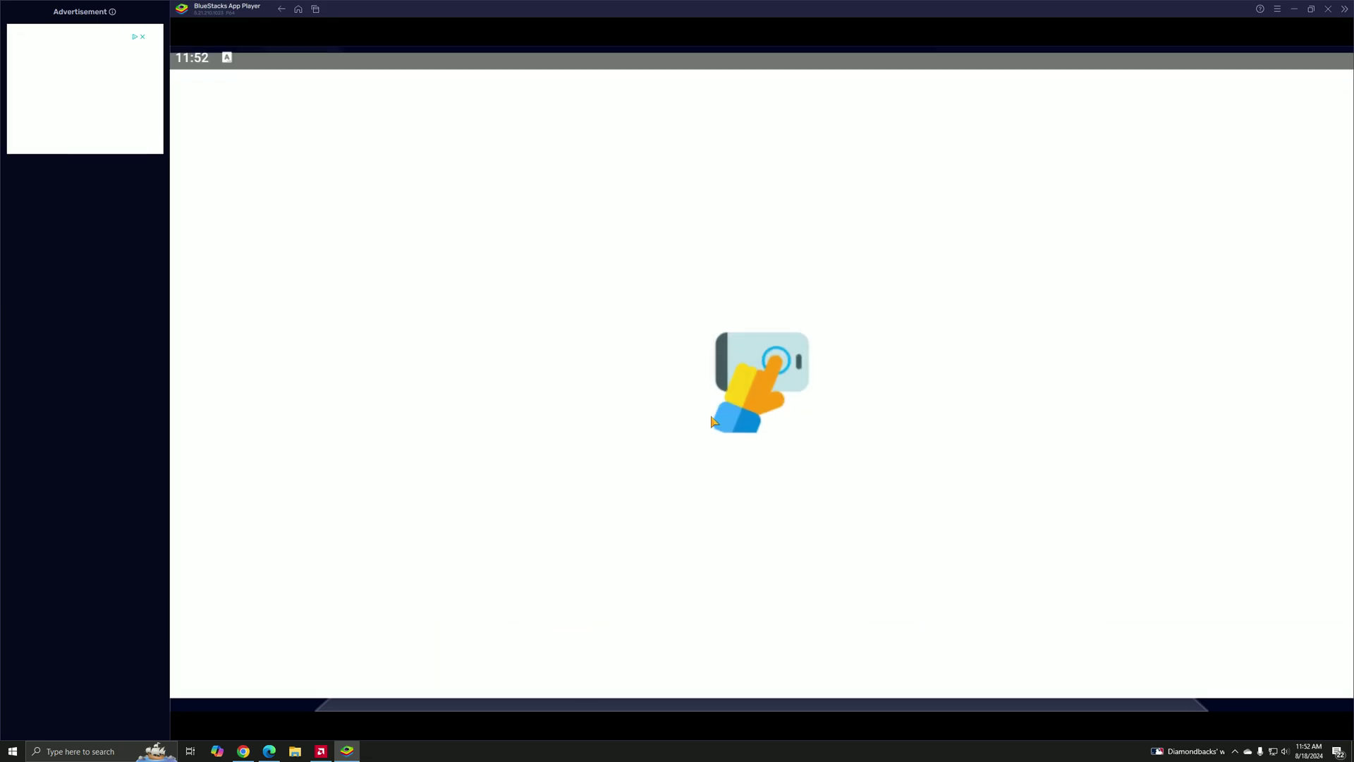
pyautogui.click(449, 483)
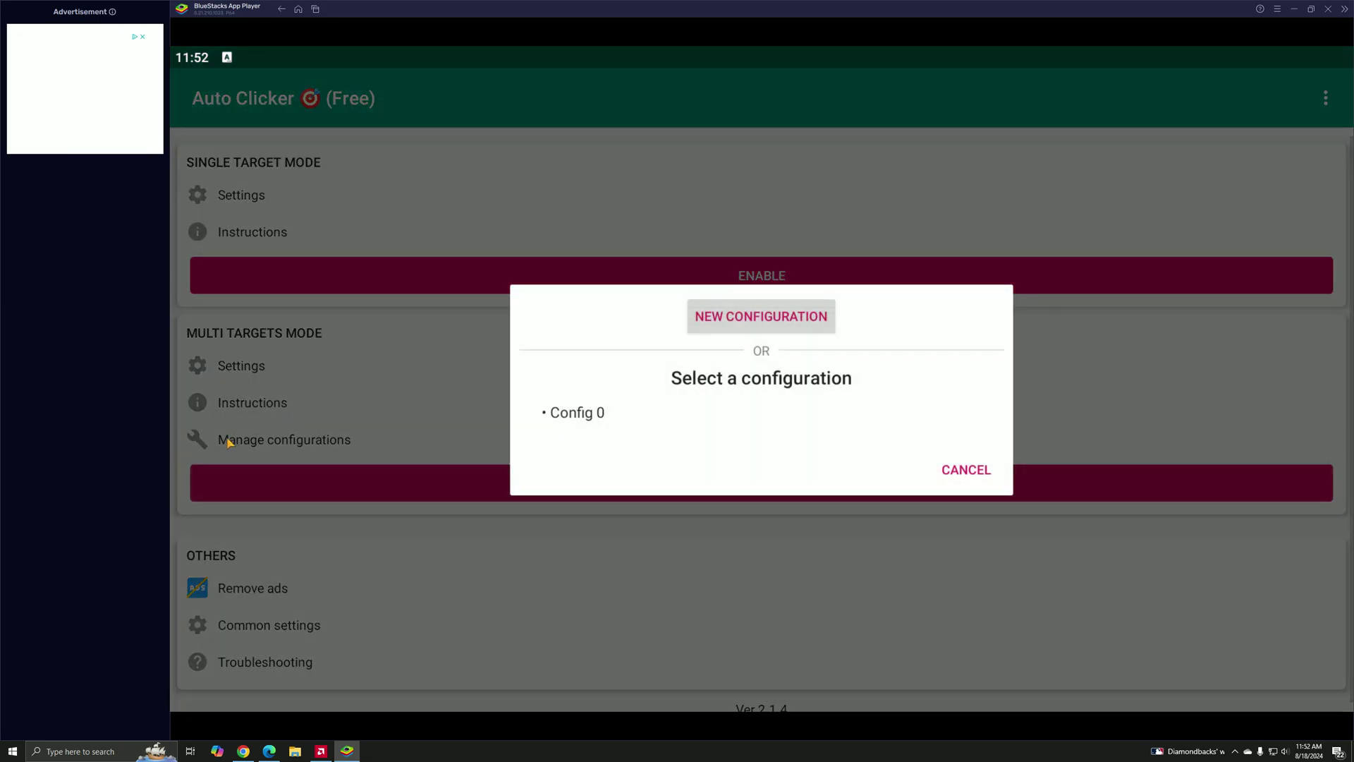
pyautogui.click(741, 315)
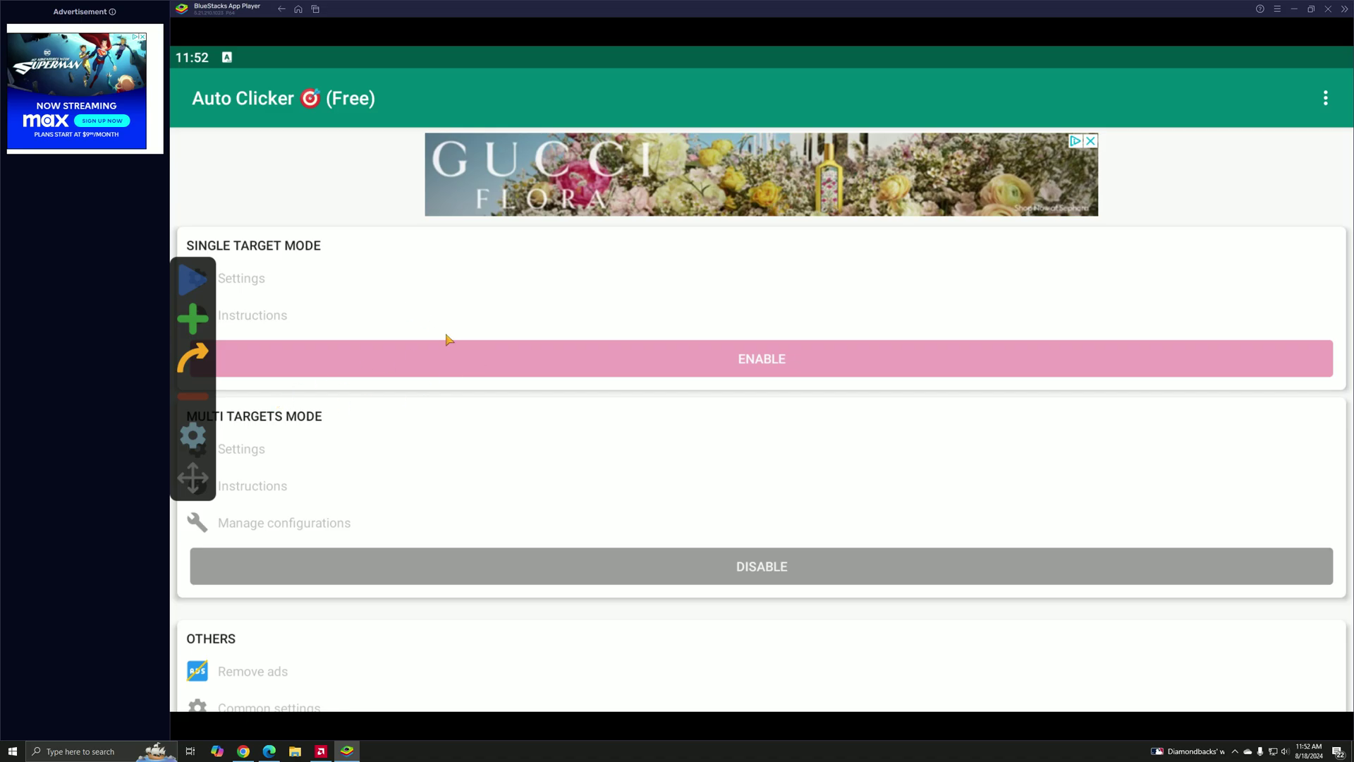
# Briefly open the FC Companion app, then return to the BlueStacks home screen.
pyautogui.click(300, 9)
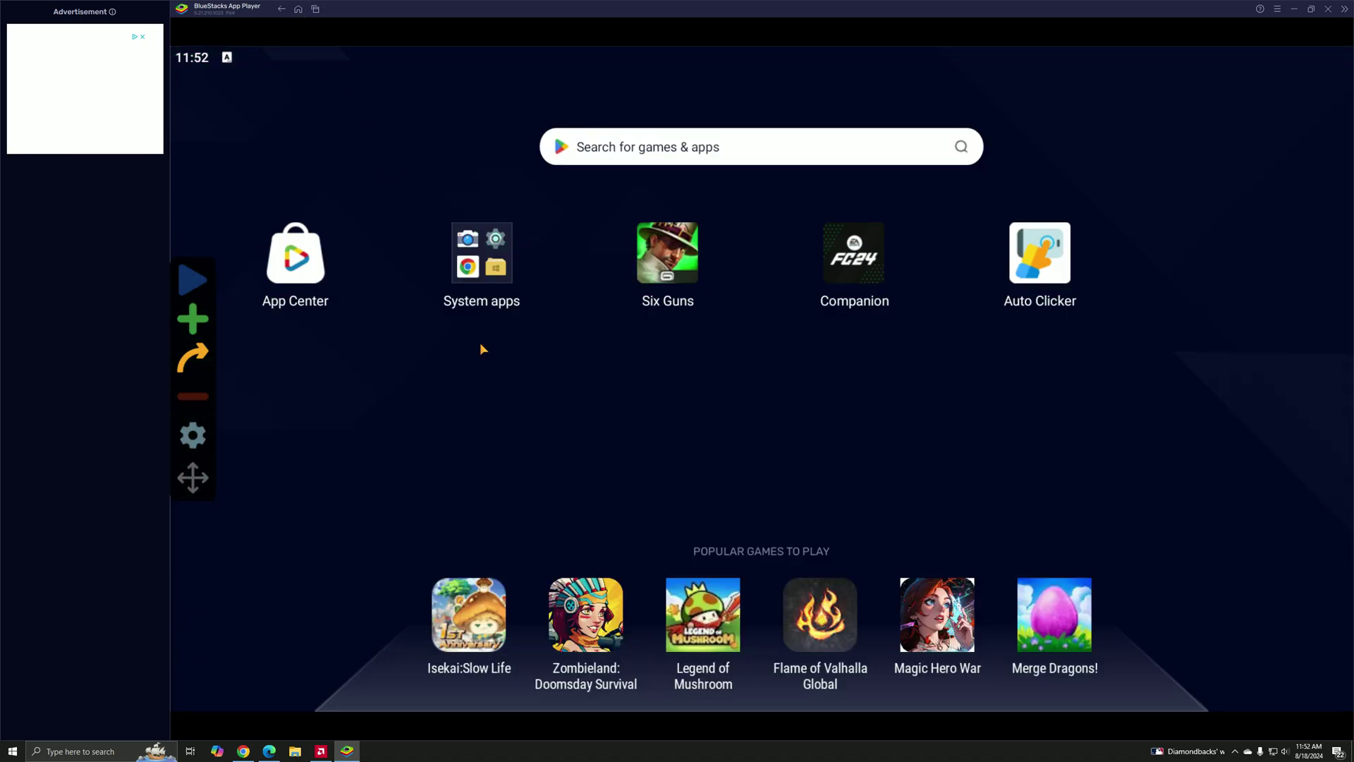
pyautogui.click(816, 244)
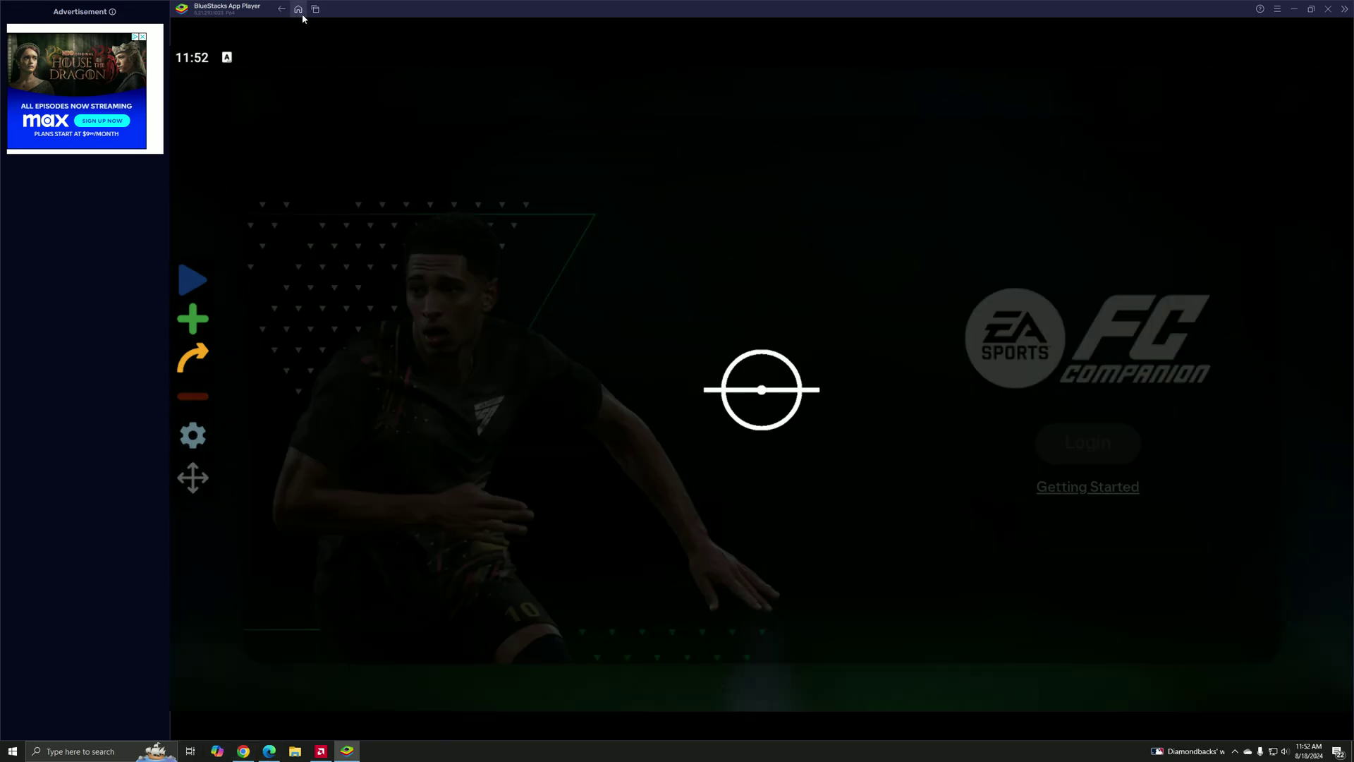
pyautogui.click(298, 10)
# Open the emulator's Chrome, dismiss the site popup and close both ad tabs.
pyautogui.click(487, 264)
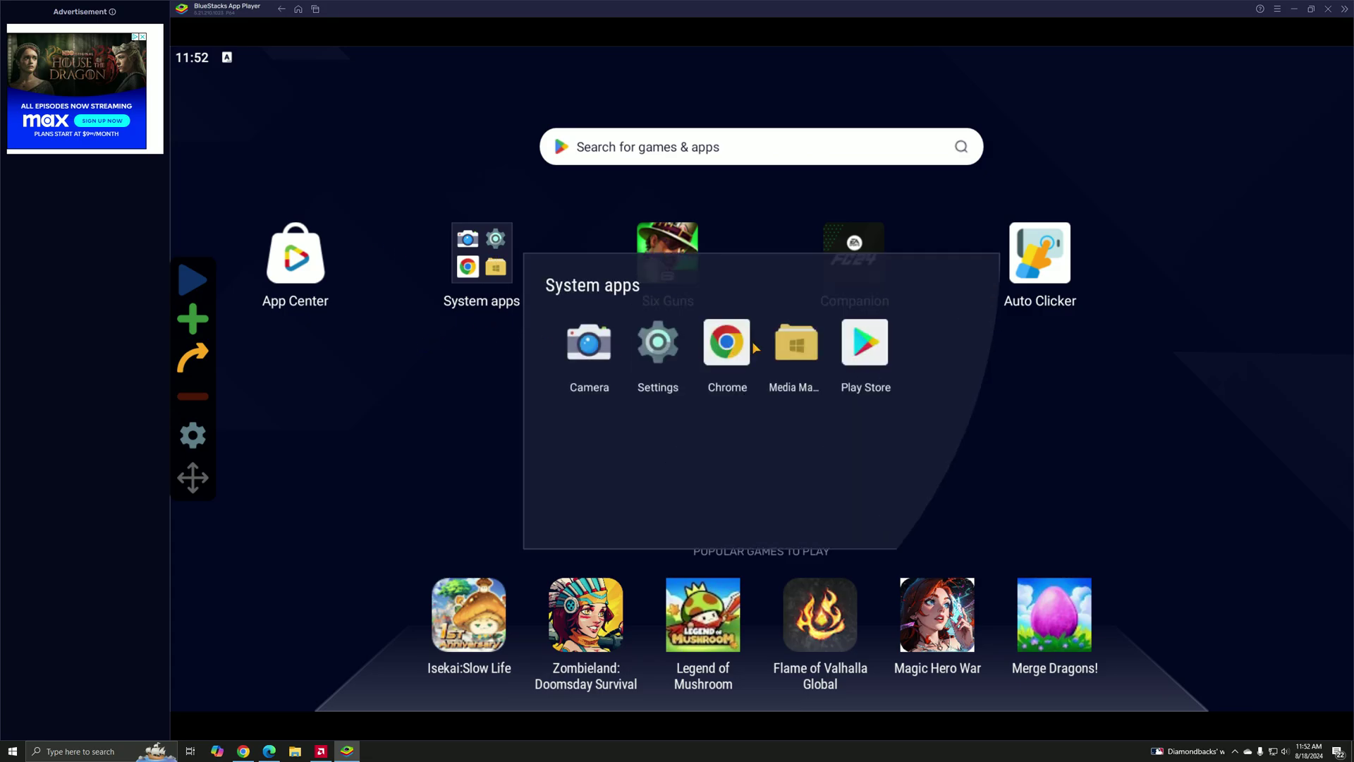
pyautogui.click(728, 343)
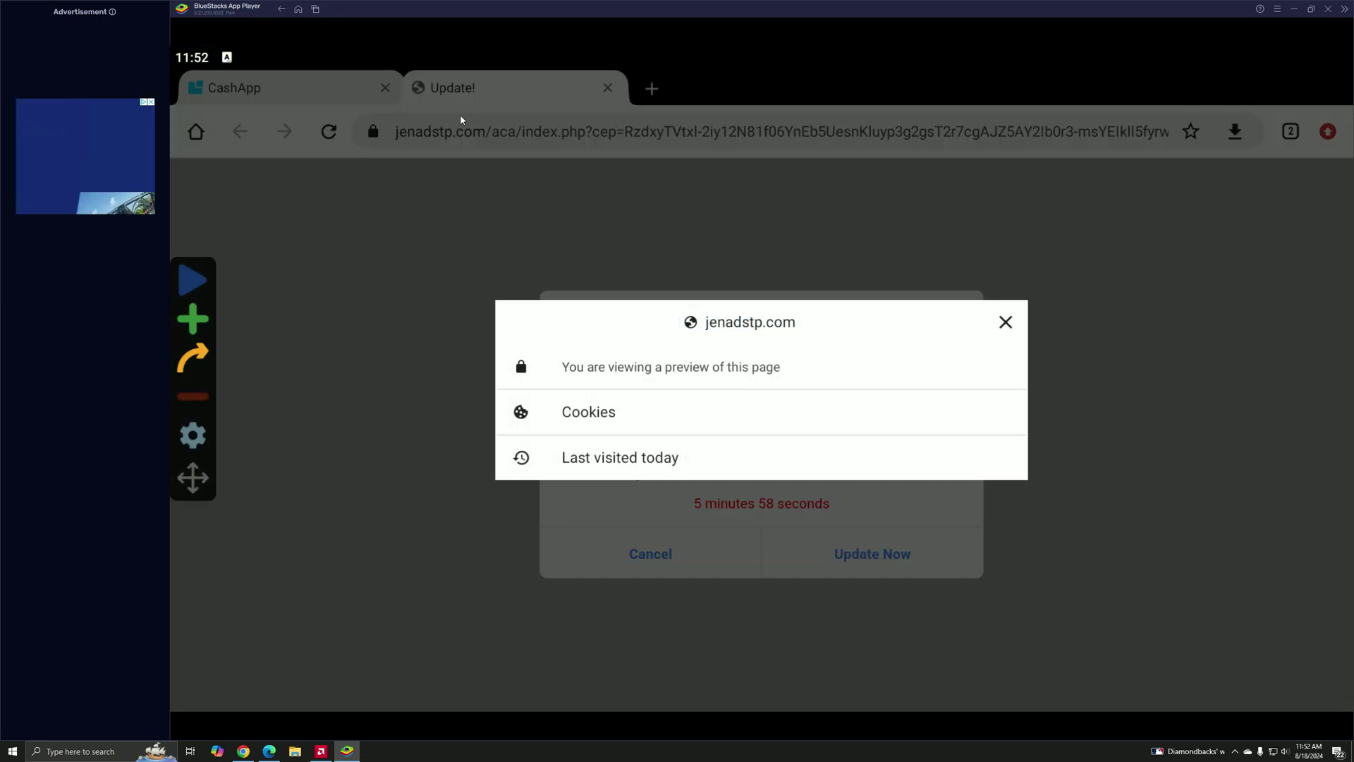
pyautogui.click(462, 119)
pyautogui.click(608, 87)
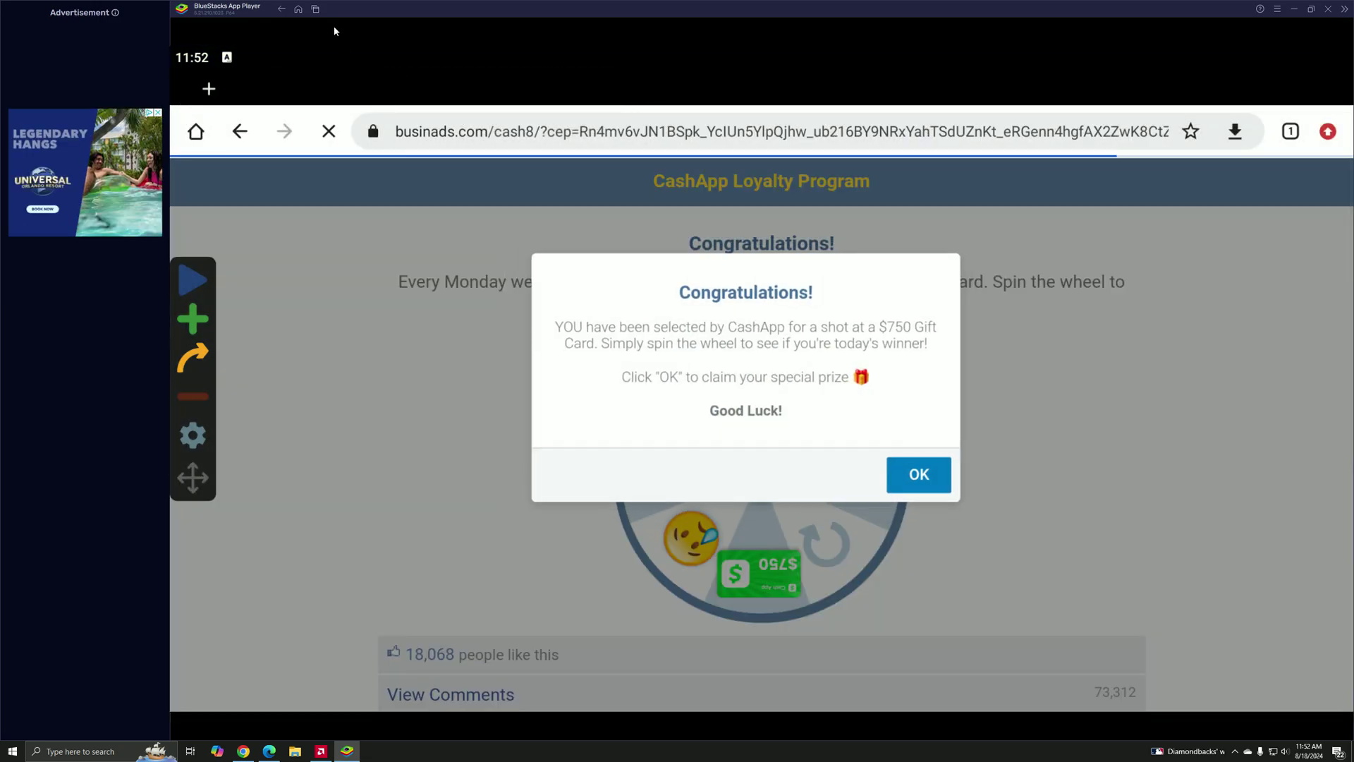
pyautogui.click(385, 88)
pyautogui.click(282, 9)
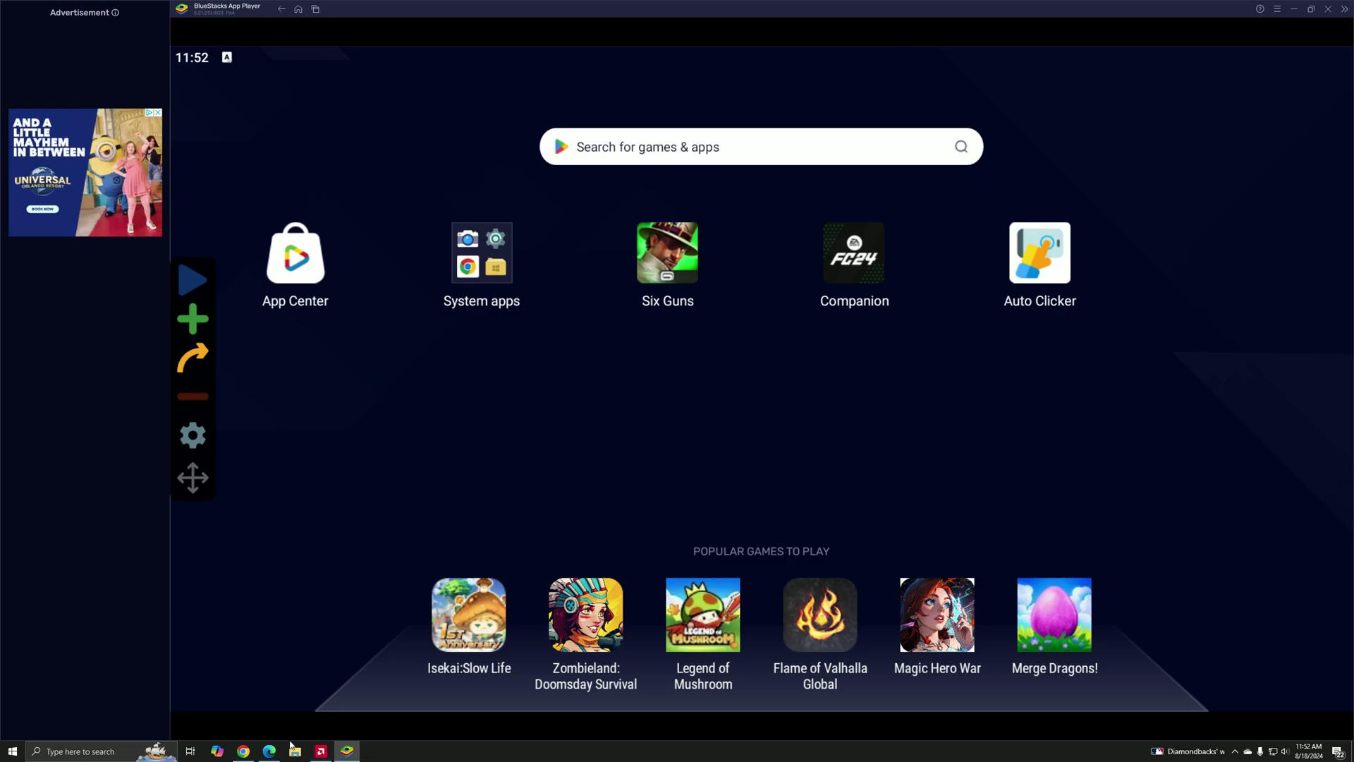
pyautogui.click(245, 752)
# Switch to the Paletools tab, then view and close Chrome's recent downloads.
pyautogui.click(221, 9)
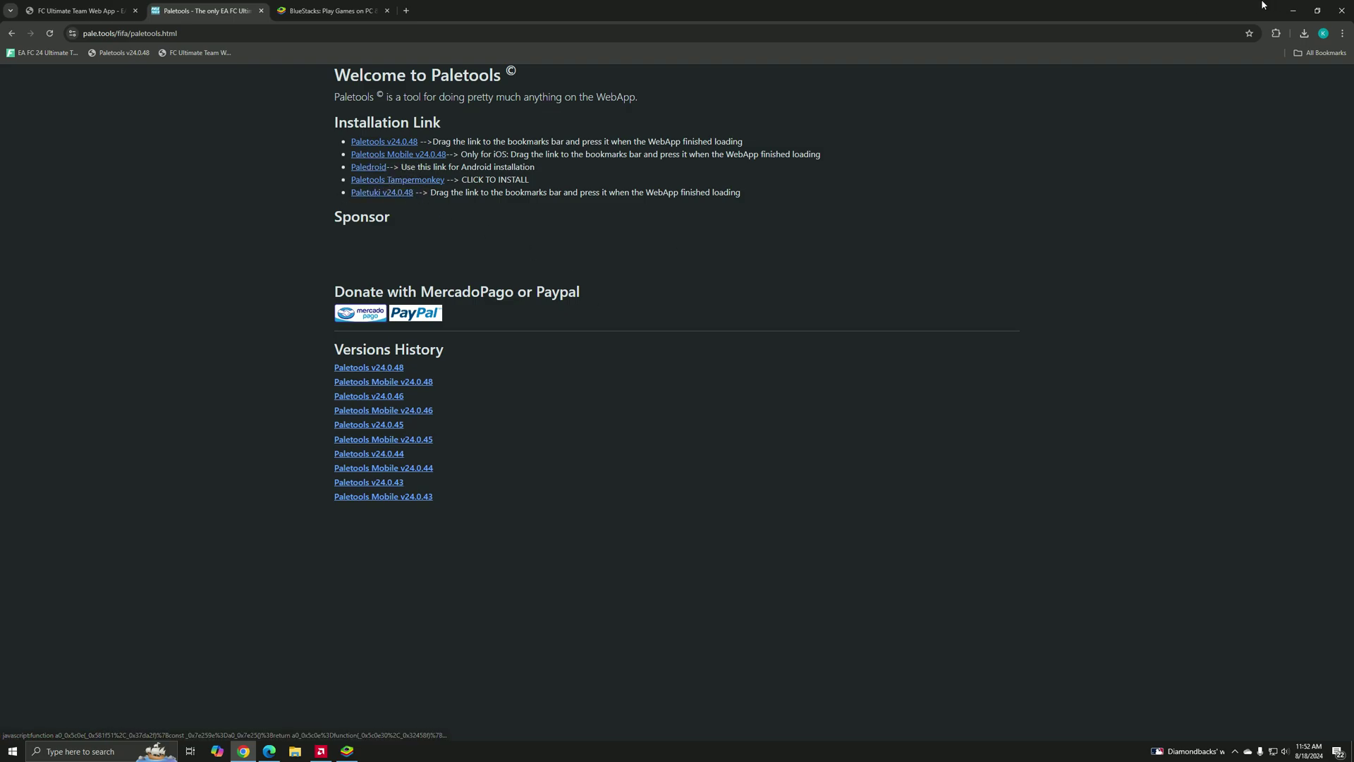
pyautogui.click(1304, 33)
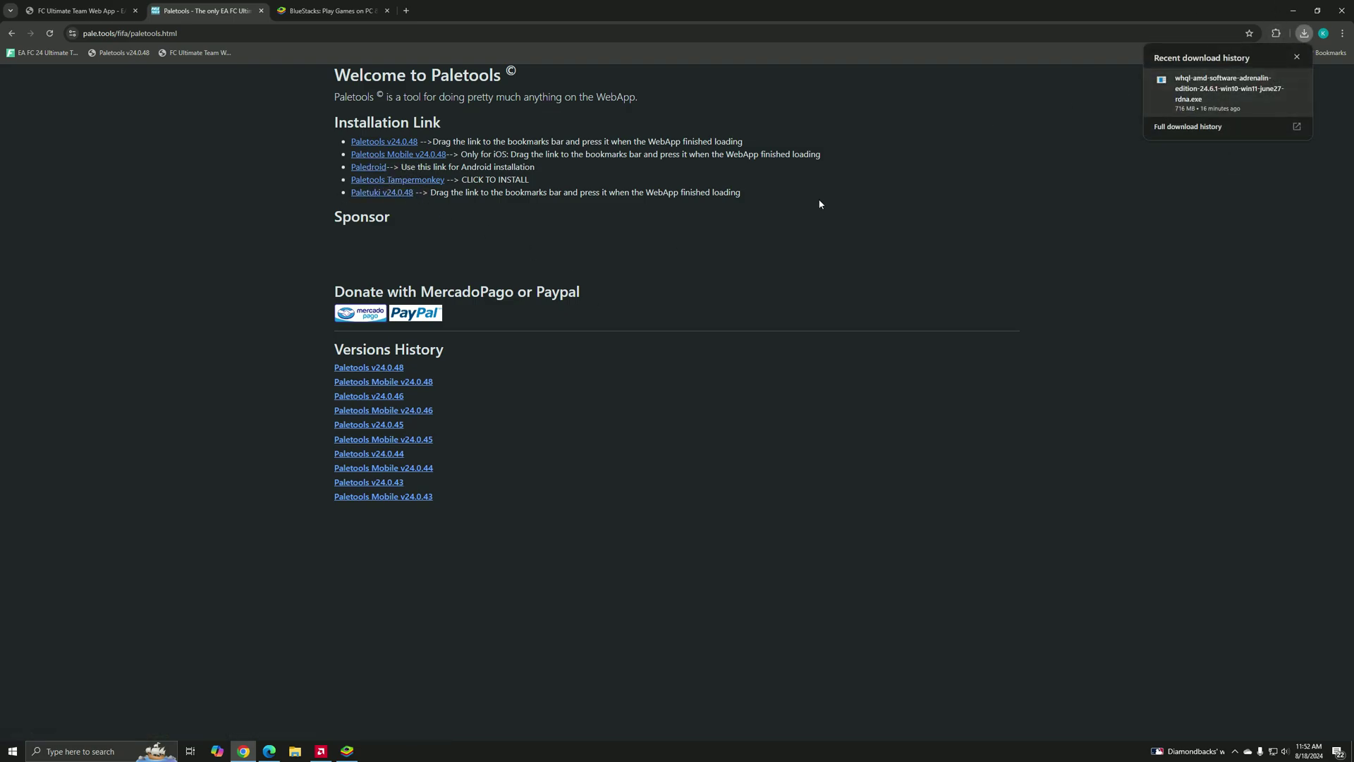
pyautogui.click(1303, 33)
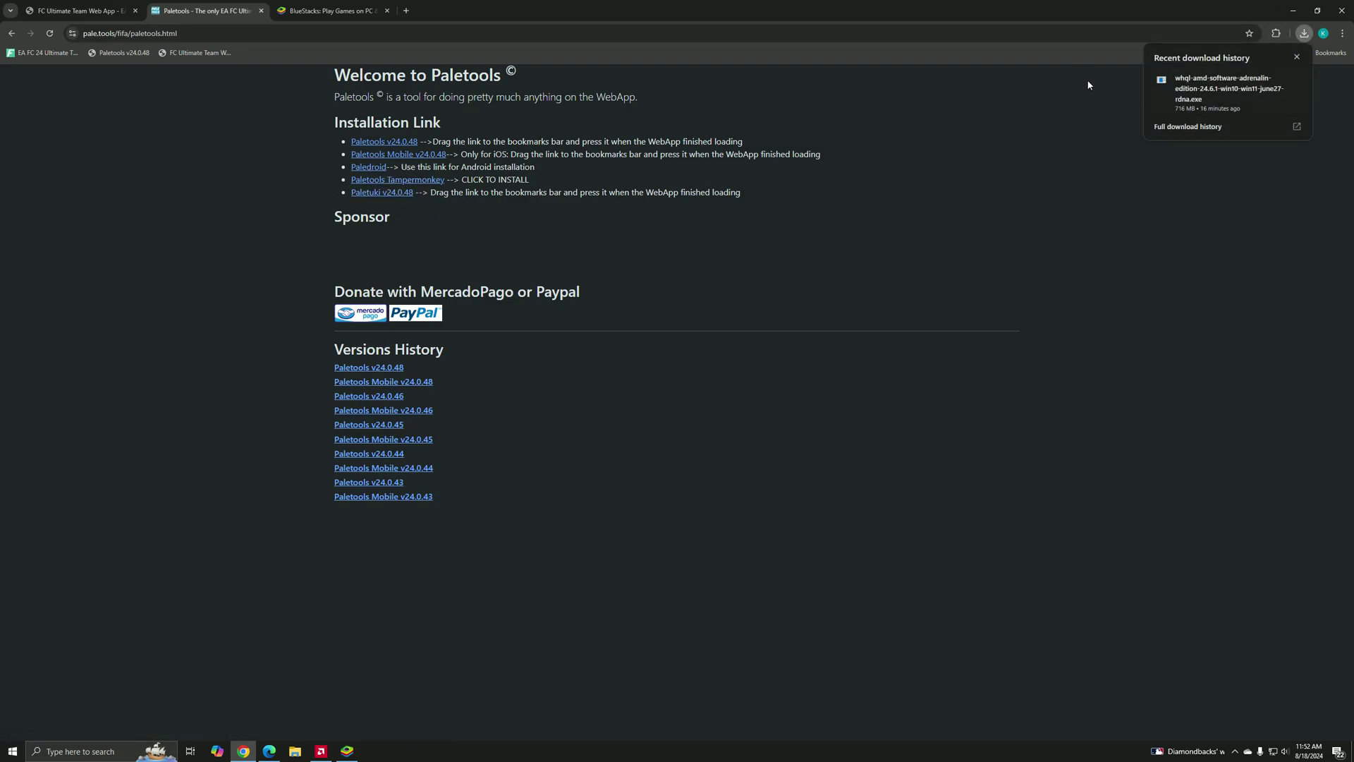
pyautogui.click(532, 262)
# Show the favourited SBCs (Paolo Maldini, 82+ Player Pick) in Companion, then return to Chrome.
pyautogui.click(347, 751)
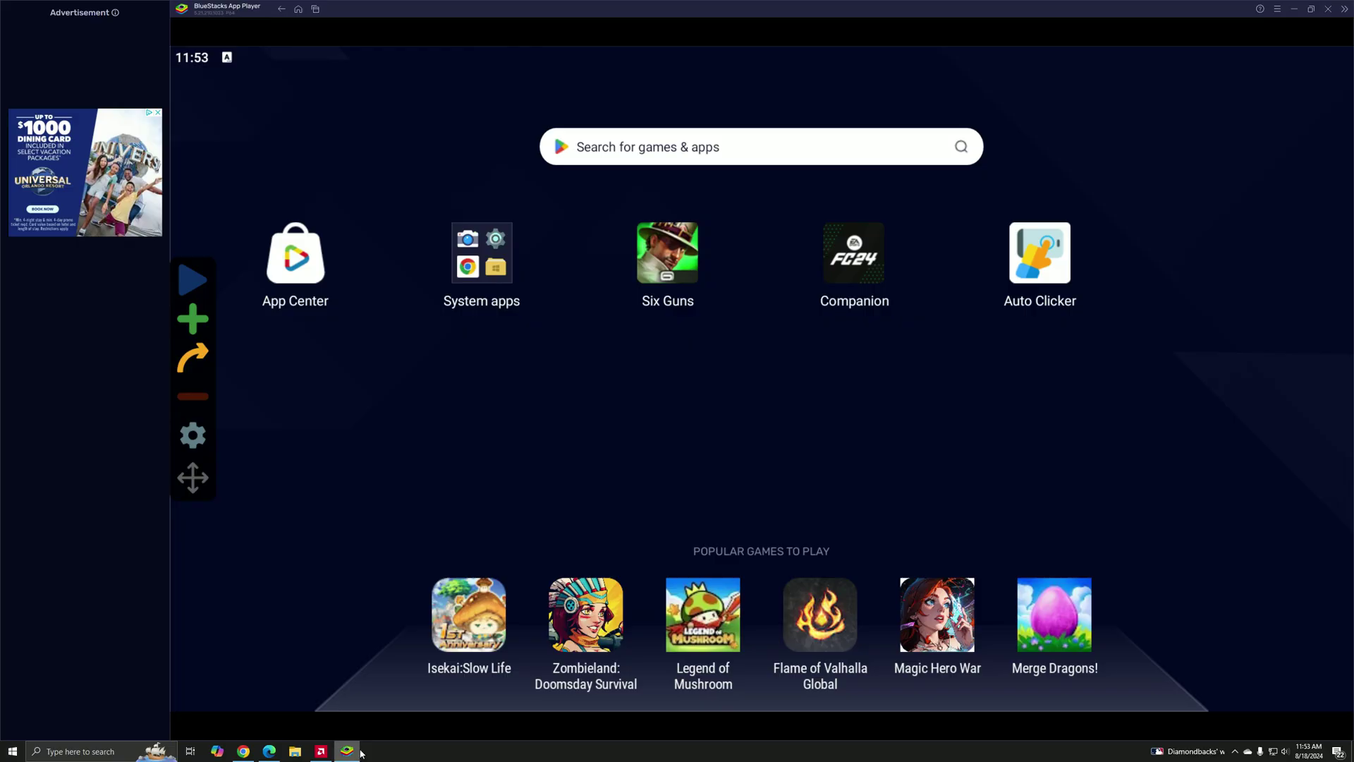
pyautogui.click(826, 250)
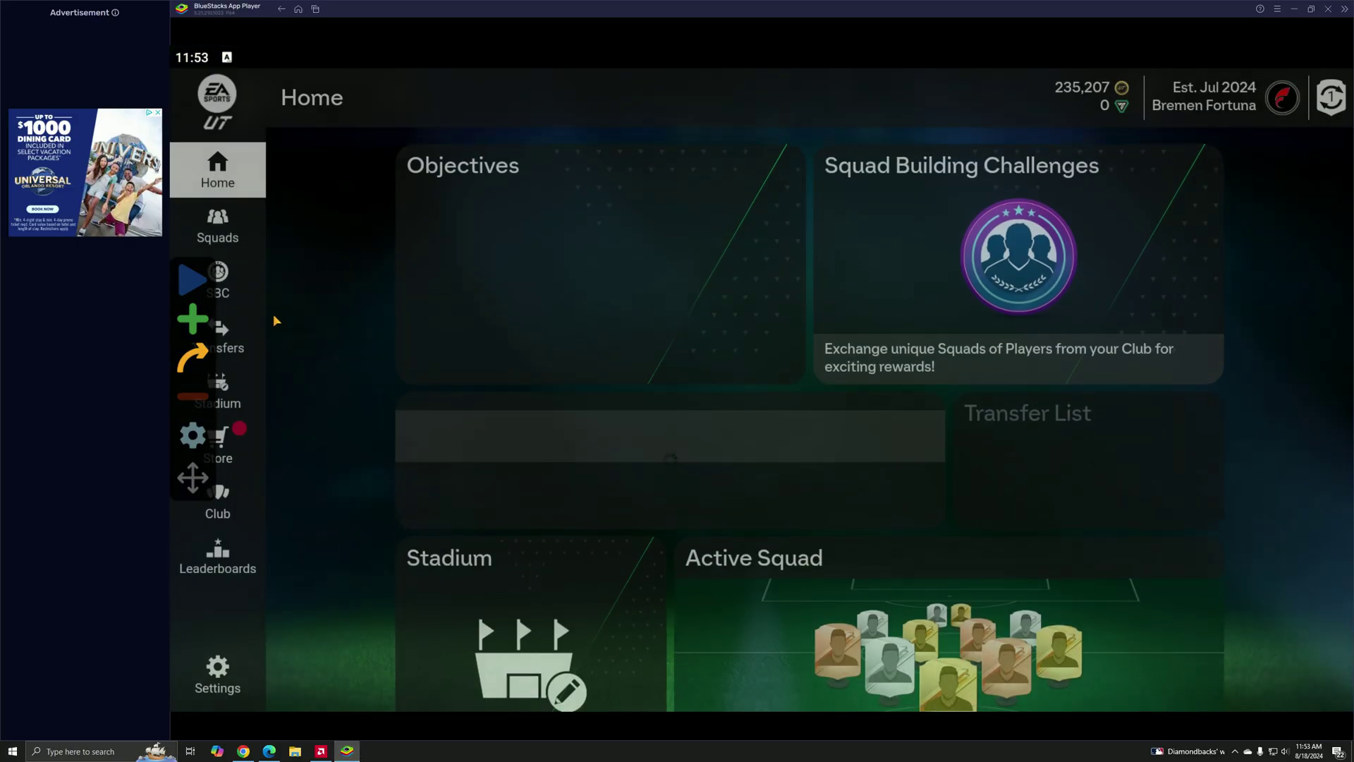
pyautogui.click(218, 273)
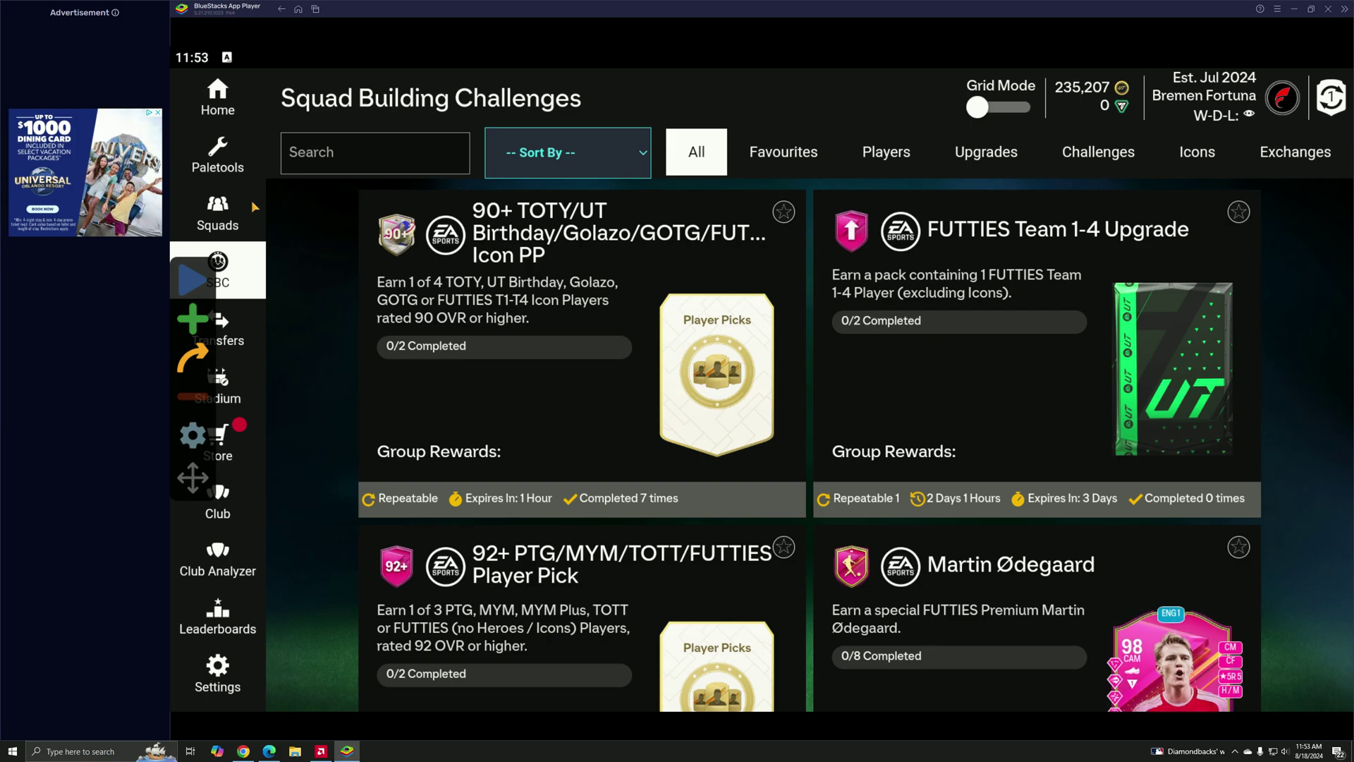
pyautogui.click(217, 211)
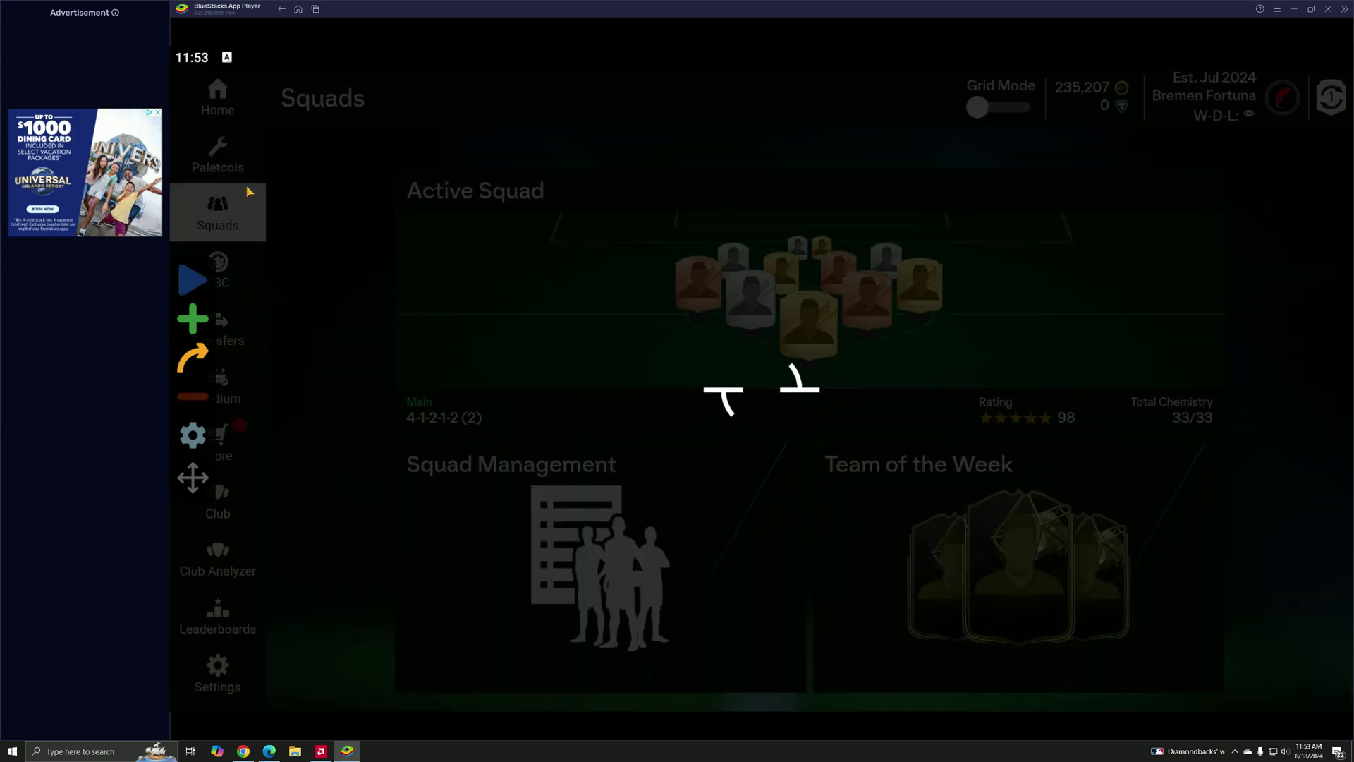
pyautogui.click(249, 154)
pyautogui.click(218, 273)
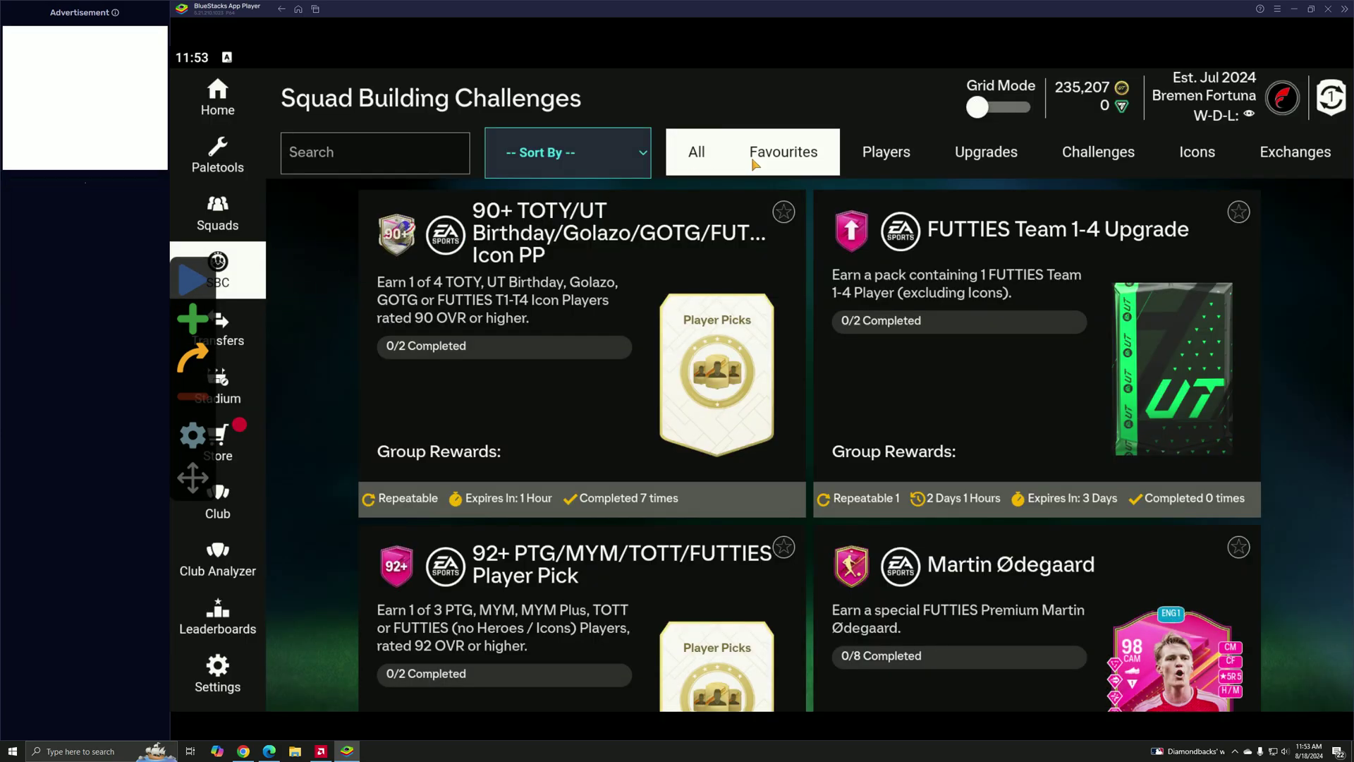
pyautogui.click(783, 152)
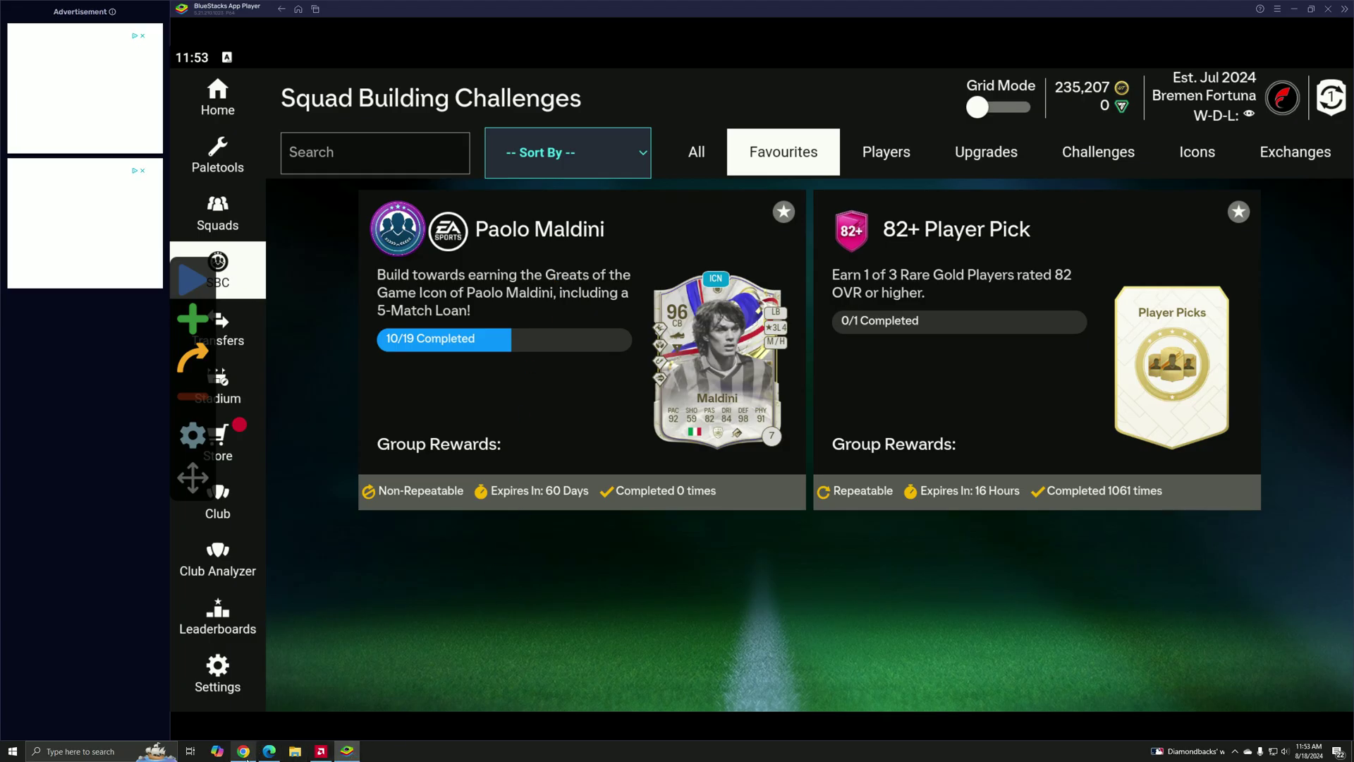
pyautogui.click(244, 751)
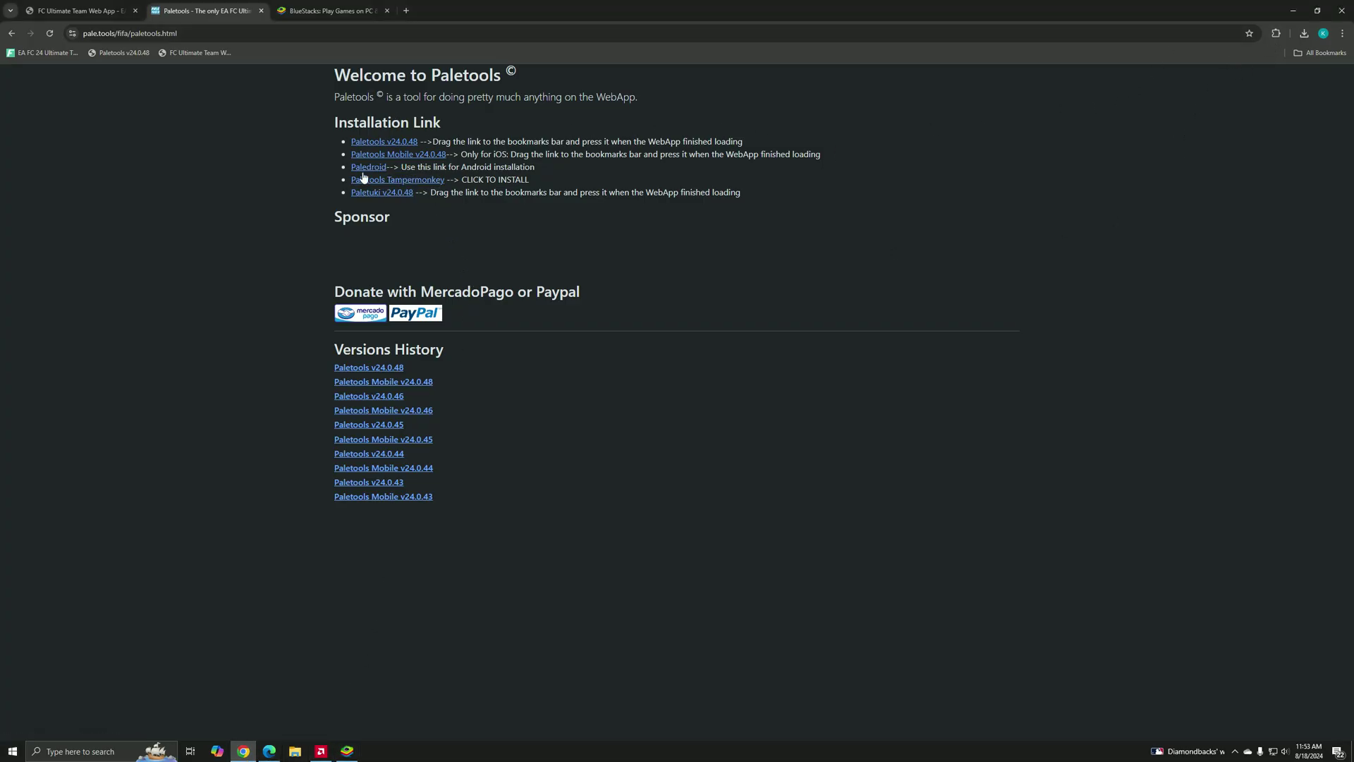
# Open the Paledroid download page to get the Paledroid 24 APK, then return to BlueStacks.
pyautogui.click(678, 123)
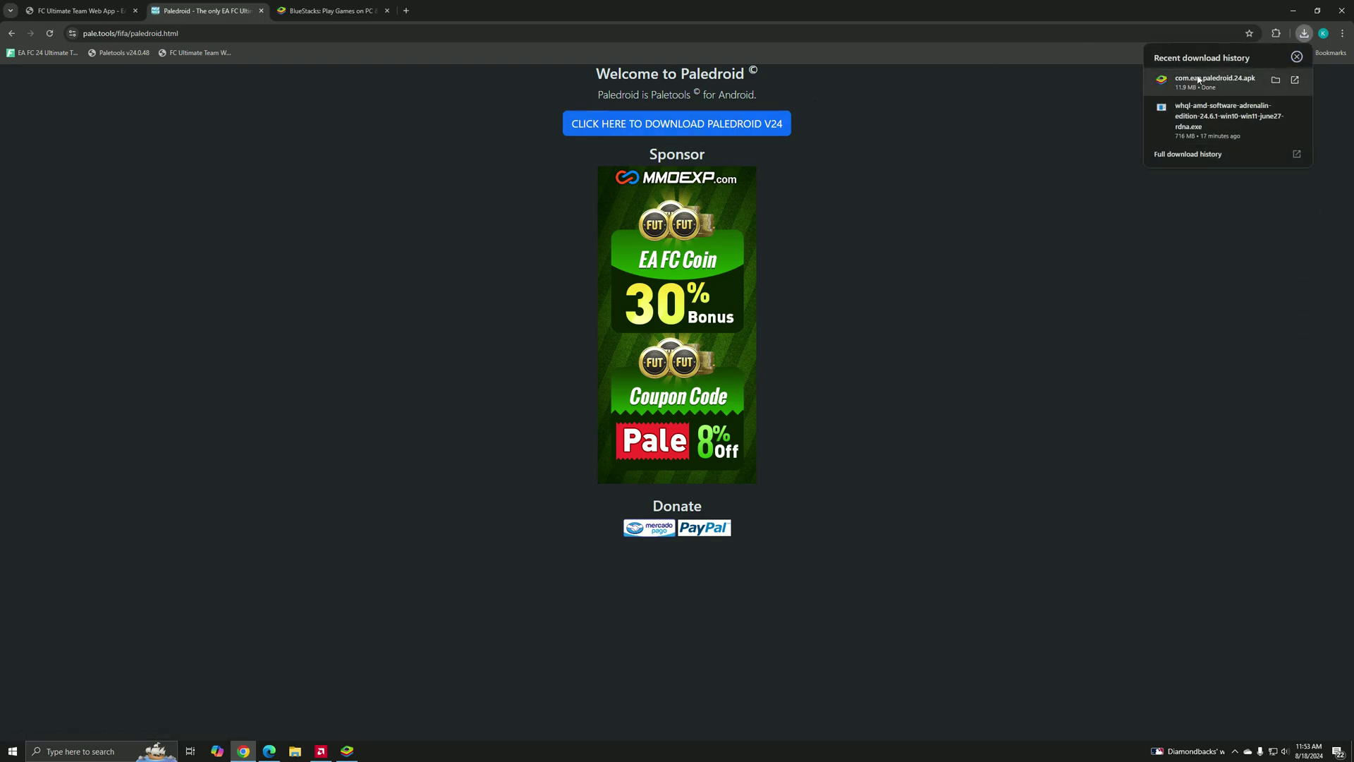
pyautogui.click(346, 751)
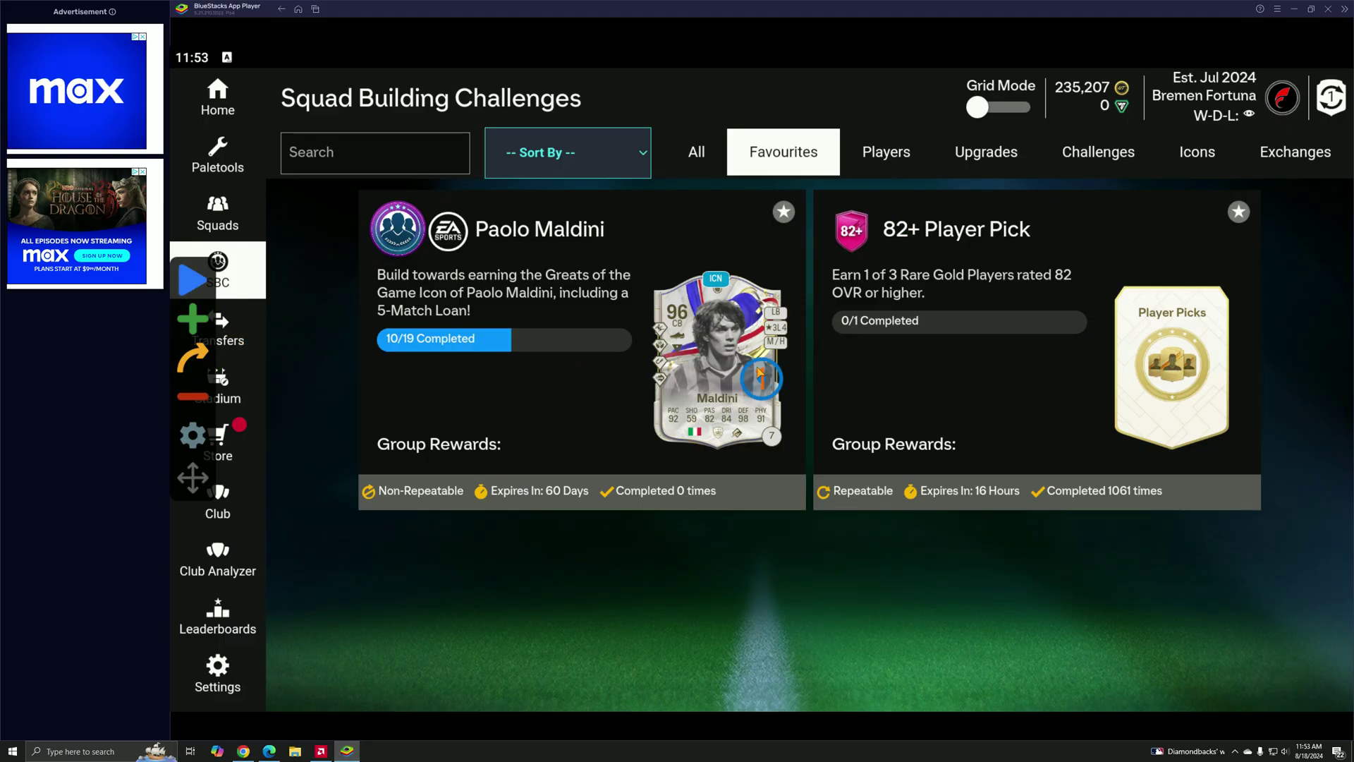
# Open the 82+ Player Pick squad with its three 82-rated golds and dismiss Squad Builder.
pyautogui.click(900, 420)
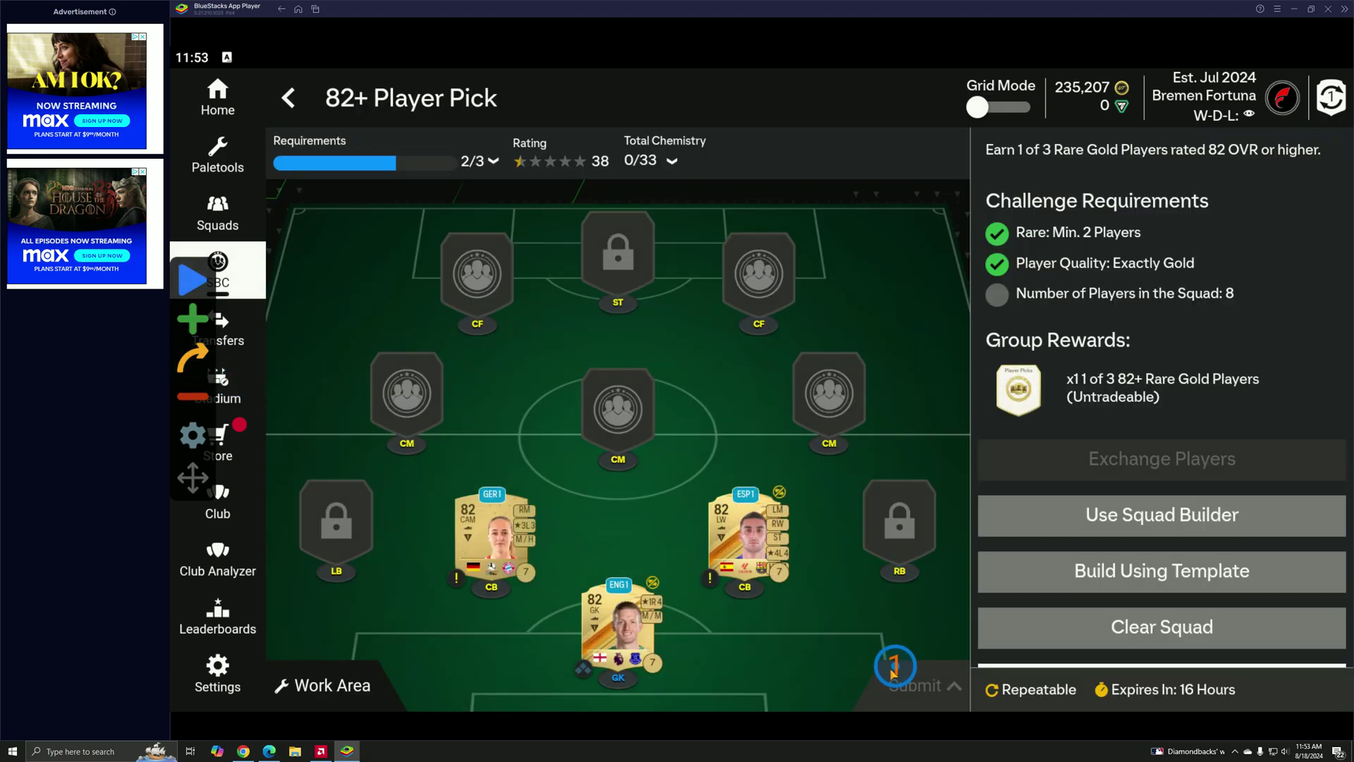
pyautogui.click(293, 102)
pyautogui.click(899, 420)
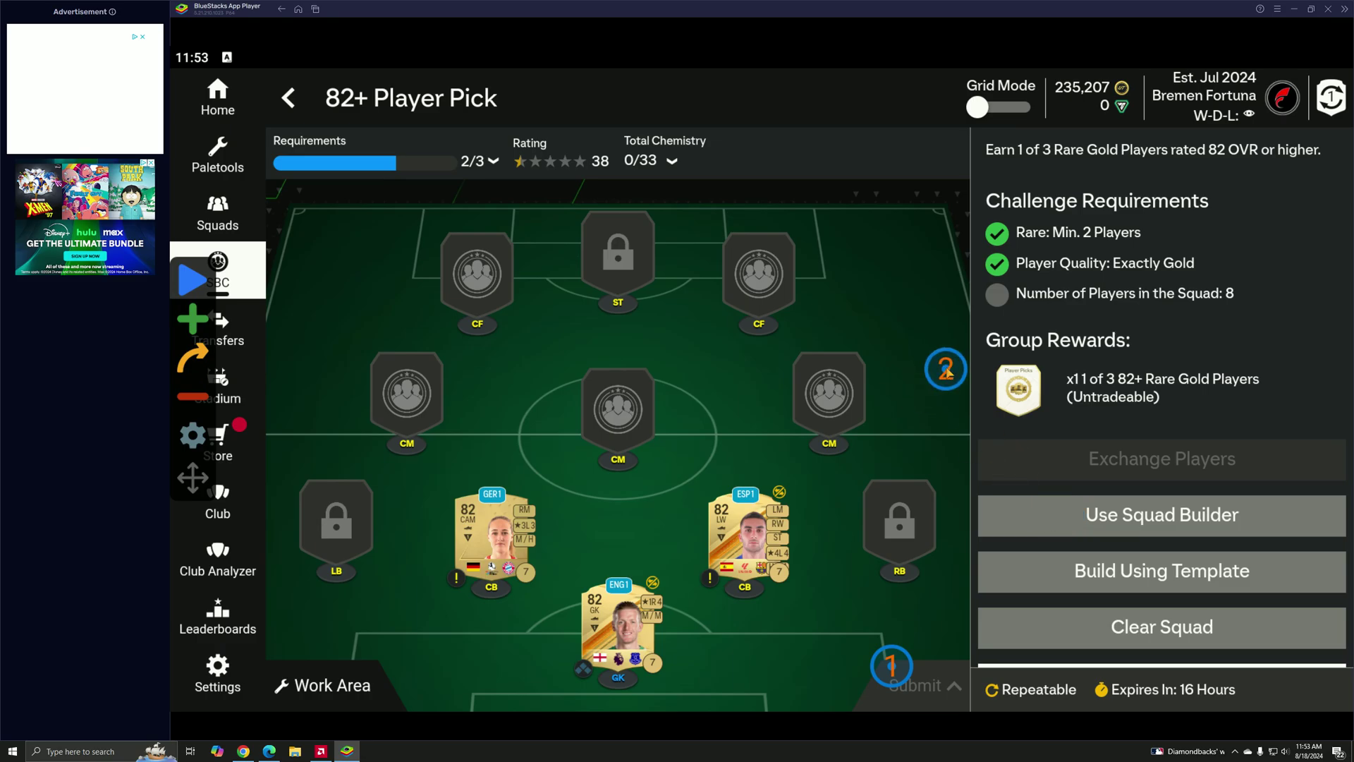
pyautogui.click(1083, 515)
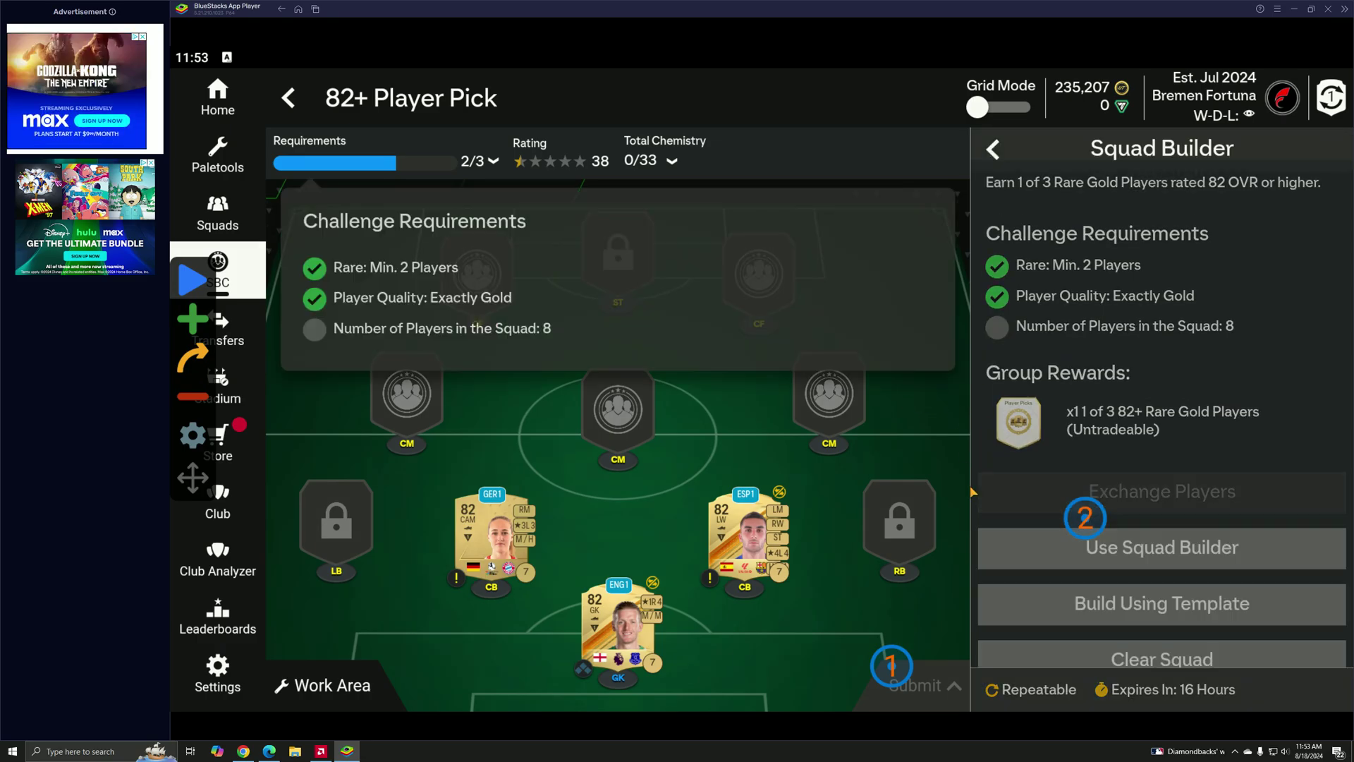
pyautogui.click(995, 149)
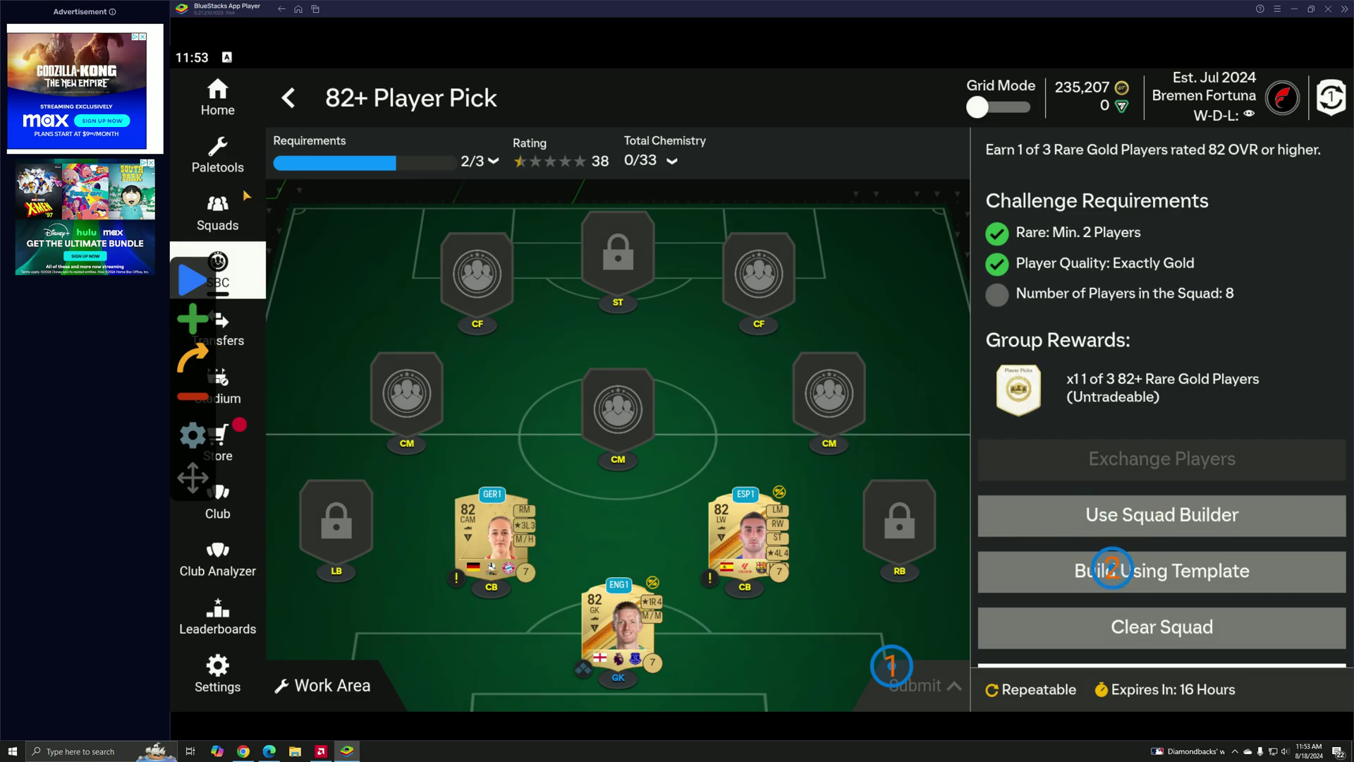
# Clear the unassigned items by sending new players to the club and quick selling duplicates.
pyautogui.click(223, 101)
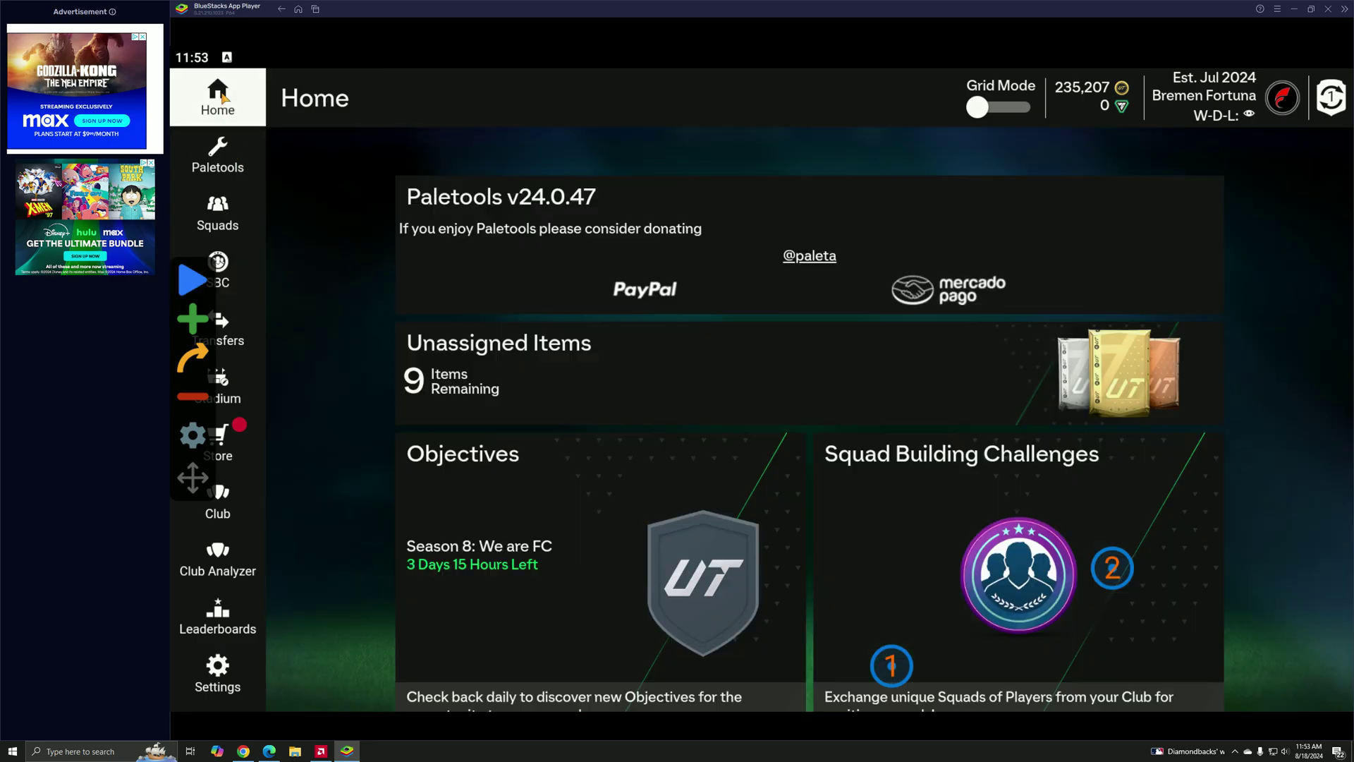
pyautogui.click(606, 360)
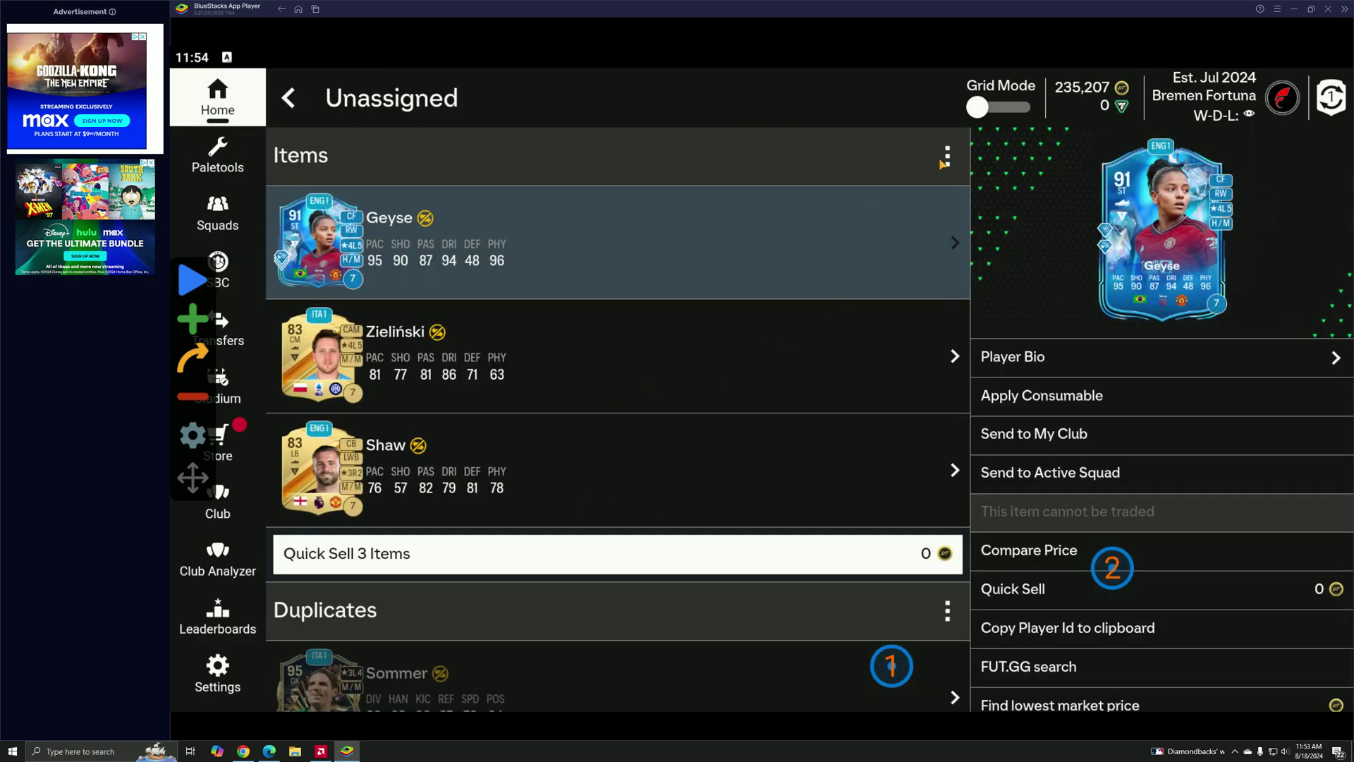
pyautogui.click(947, 156)
pyautogui.click(694, 391)
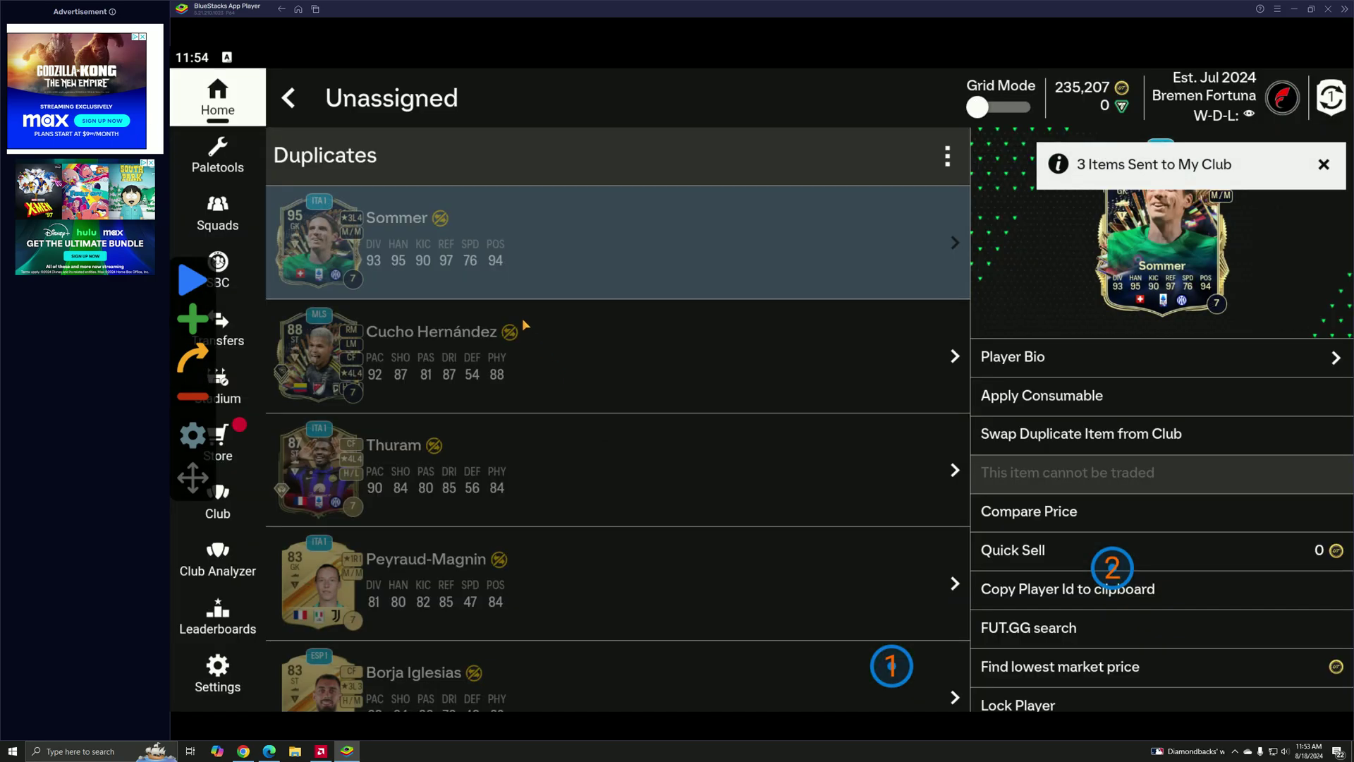
pyautogui.click(948, 155)
pyautogui.click(763, 391)
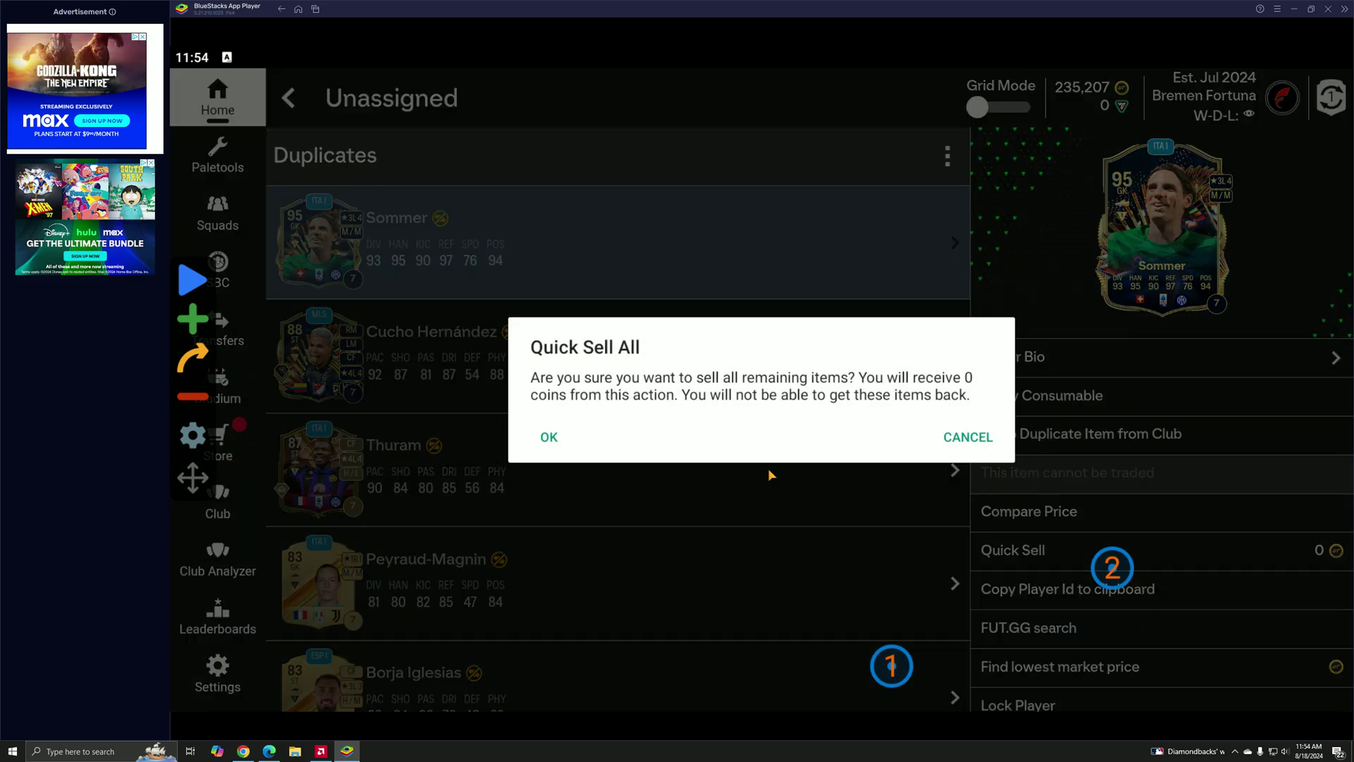
pyautogui.click(551, 436)
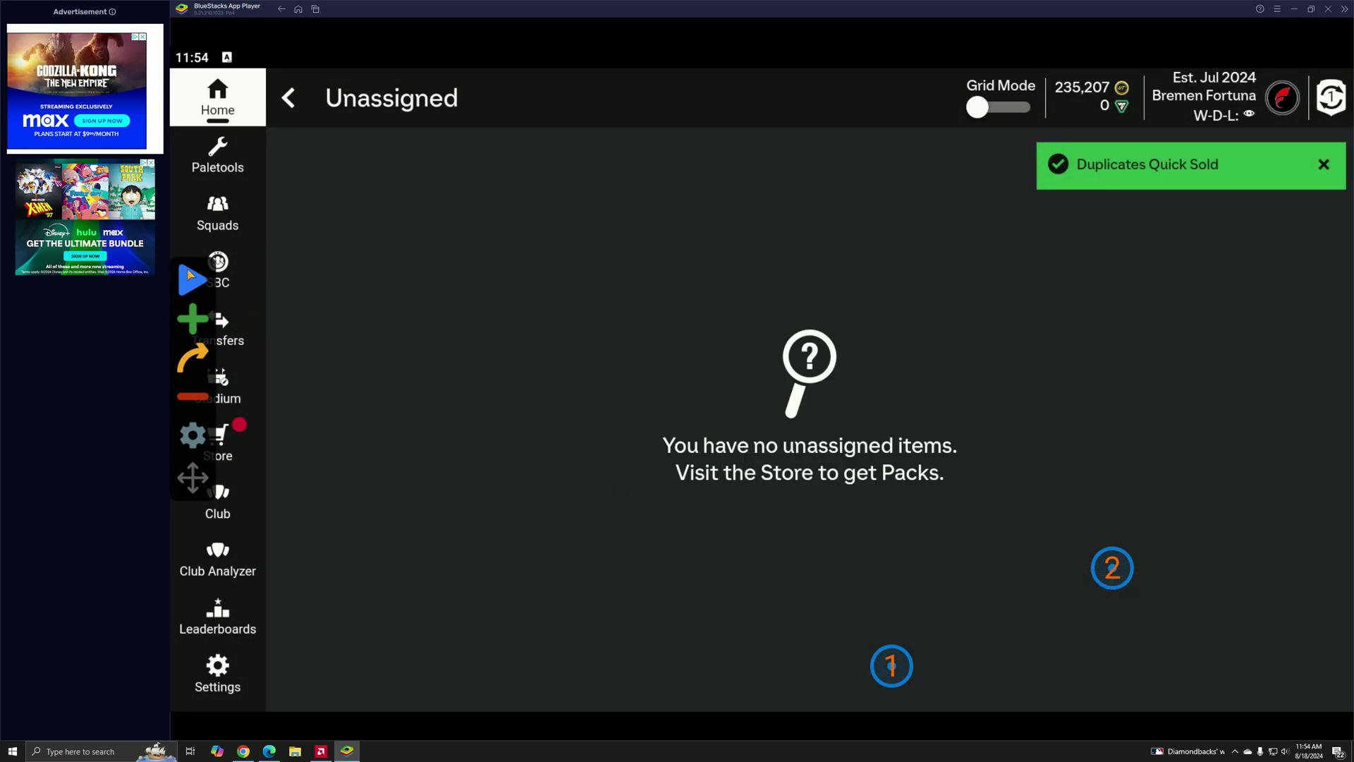
# Open an x51 Players Pack from My Packs in the Store and skip the reveal.
pyautogui.click(219, 270)
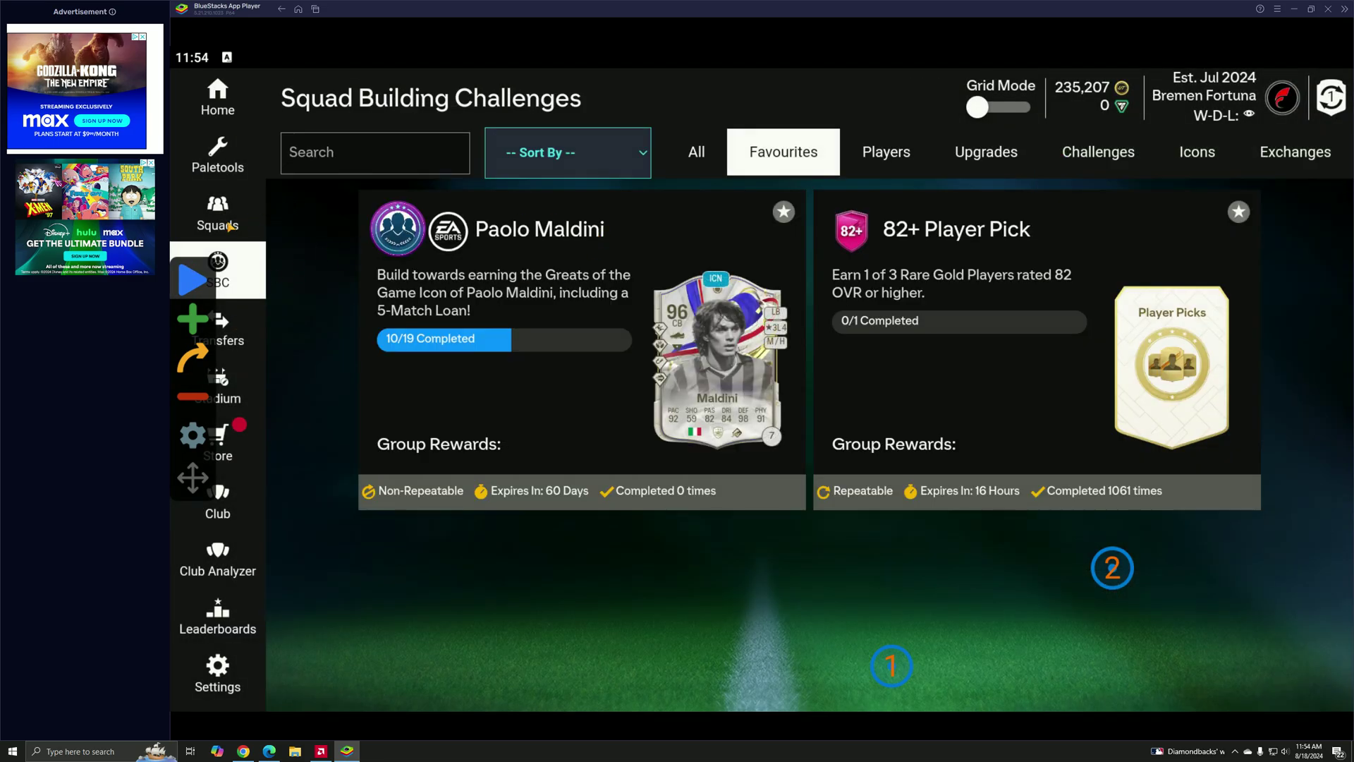
pyautogui.click(222, 330)
pyautogui.click(223, 442)
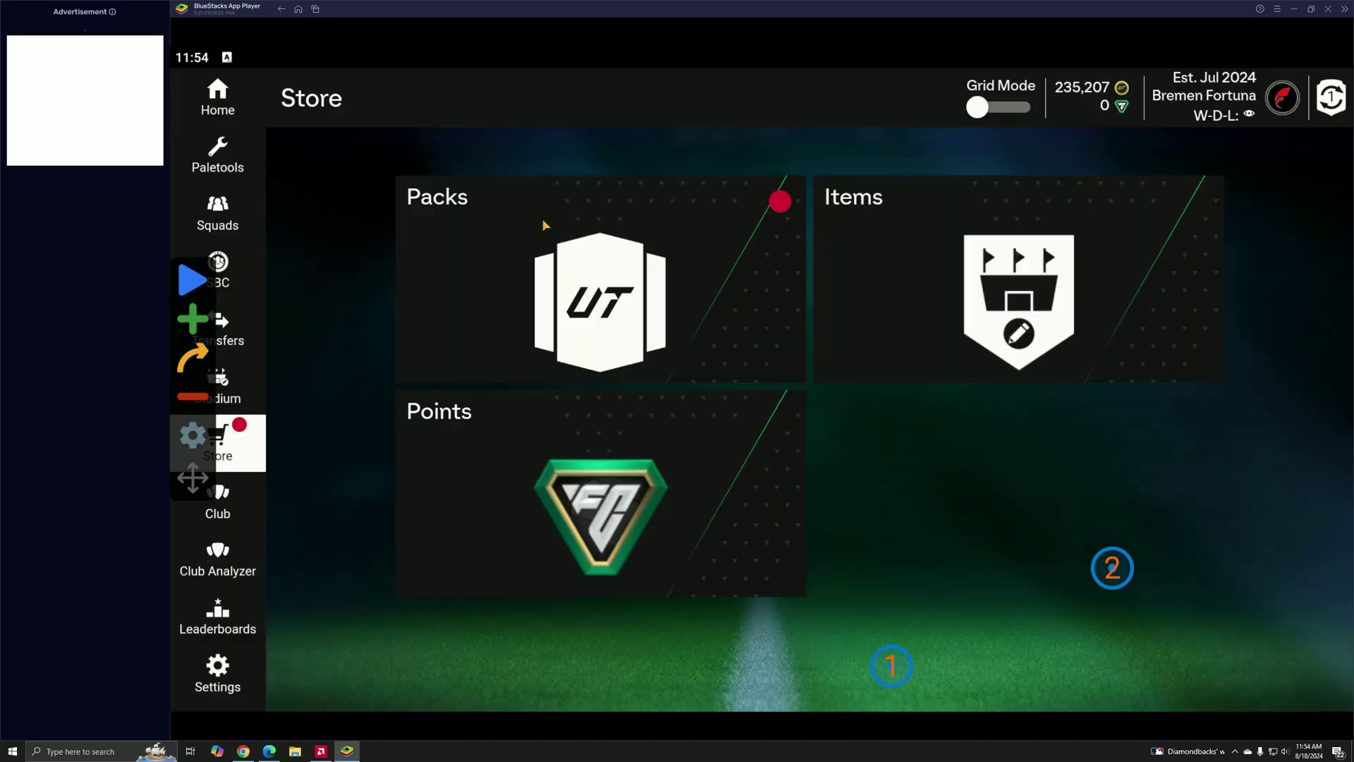
pyautogui.click(600, 235)
pyautogui.scroll(-3, 715, 509)
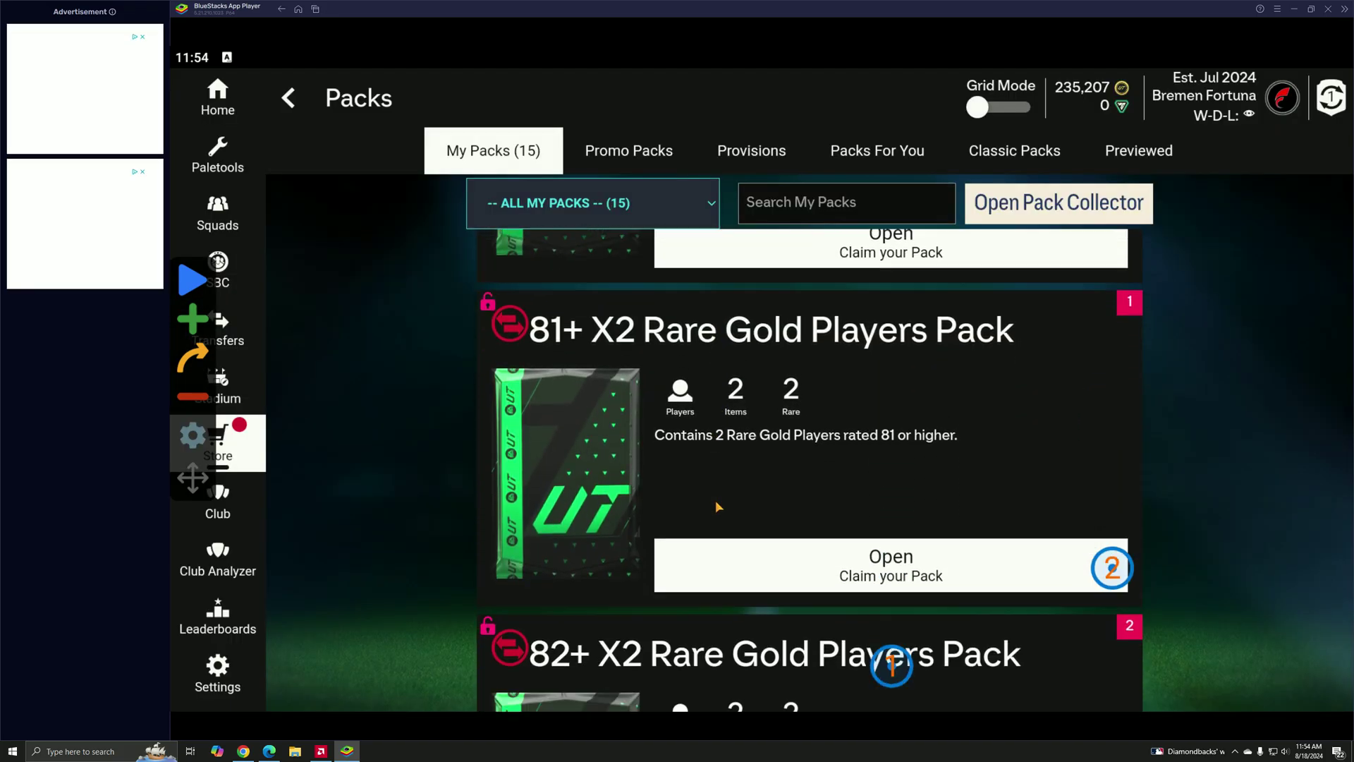
pyautogui.scroll(-3, 716, 508)
pyautogui.scroll(-3, 678, 529)
pyautogui.scroll(-3, 643, 589)
pyautogui.scroll(-3, 642, 588)
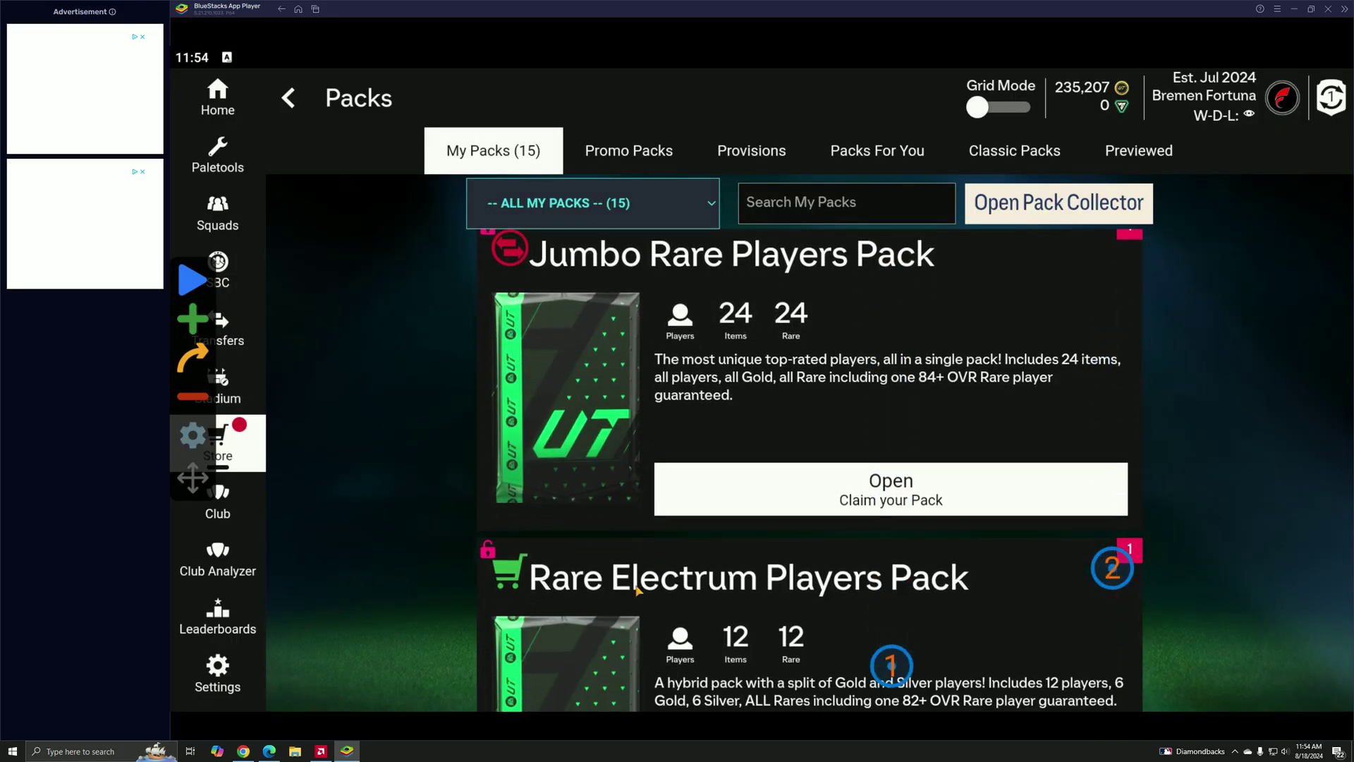
pyautogui.scroll(-3, 643, 529)
pyautogui.scroll(-3, 641, 476)
pyautogui.scroll(-2, 636, 393)
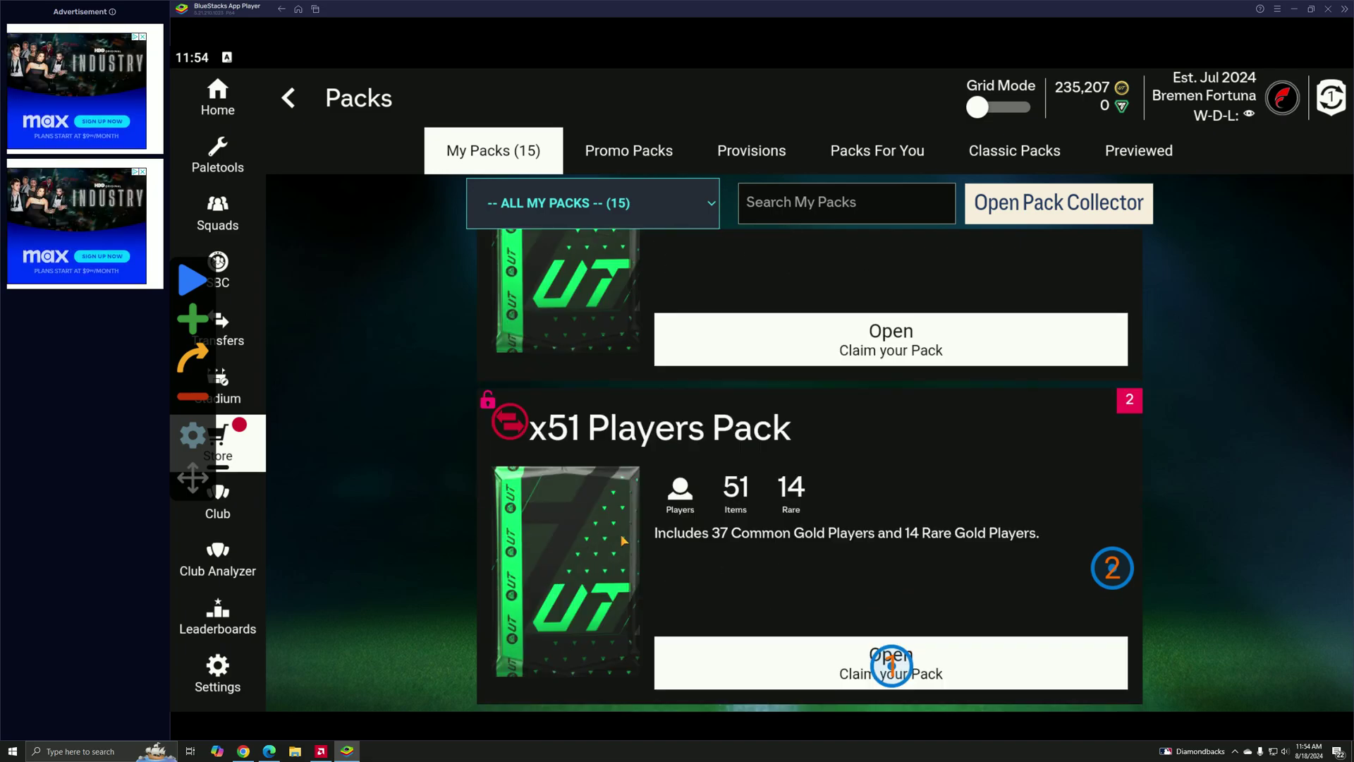
pyautogui.click(699, 656)
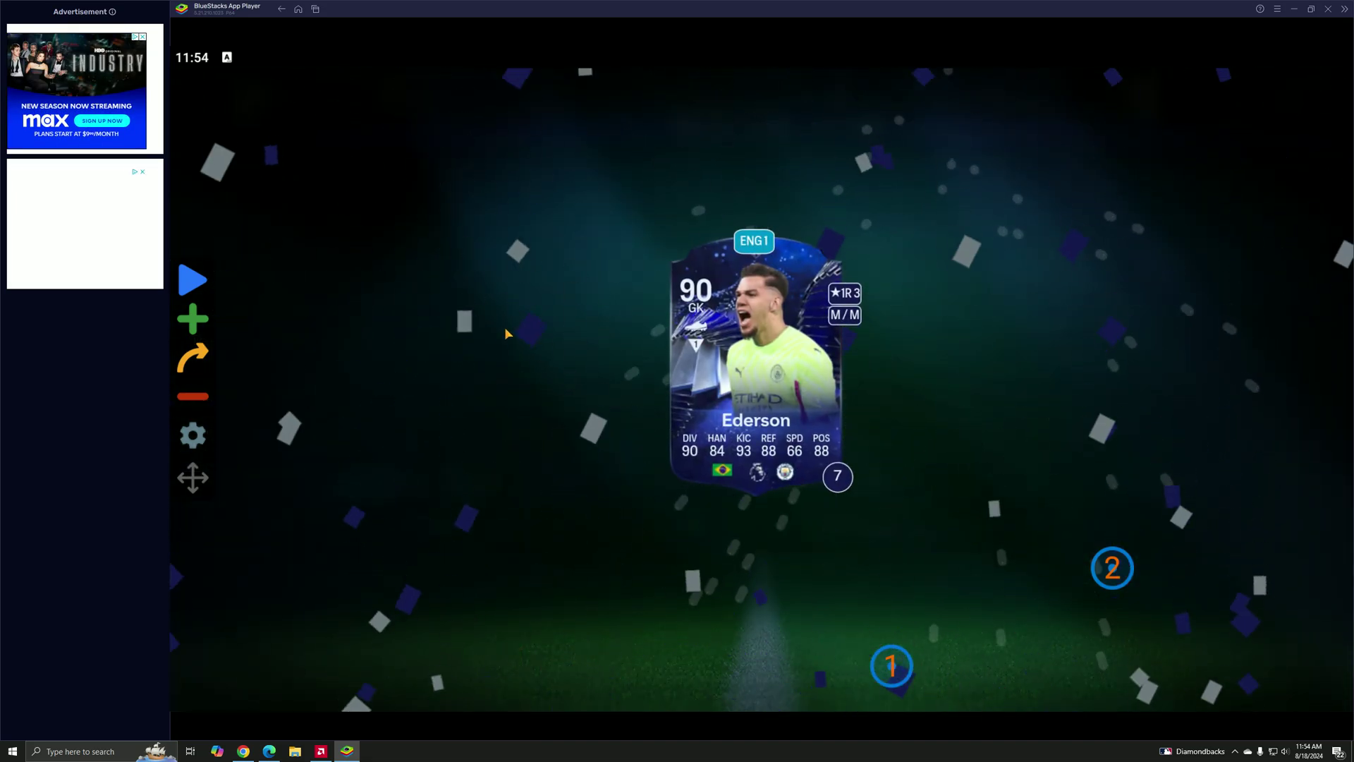
pyautogui.click(635, 339)
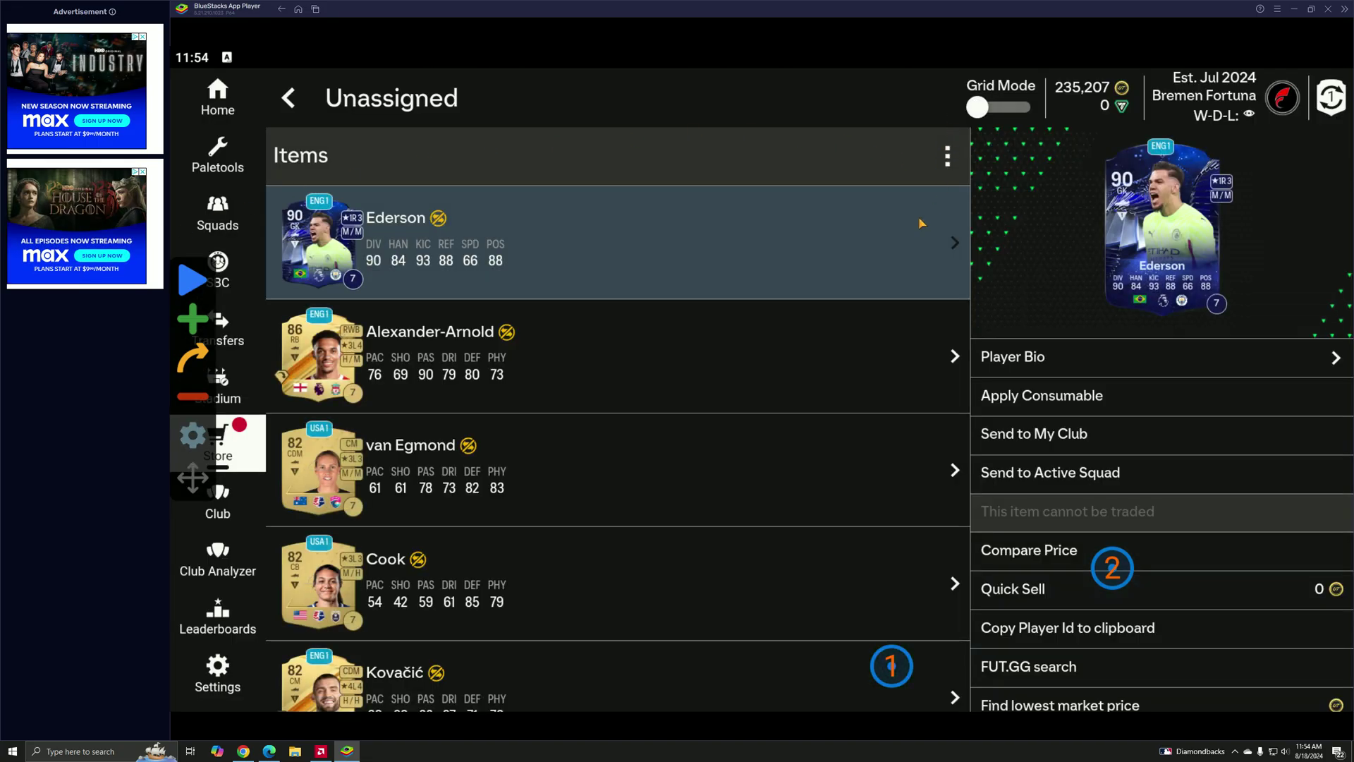
# Quick sell the unwanted player from the pulled items.
pyautogui.click(947, 155)
pyautogui.click(811, 350)
pyautogui.click(741, 360)
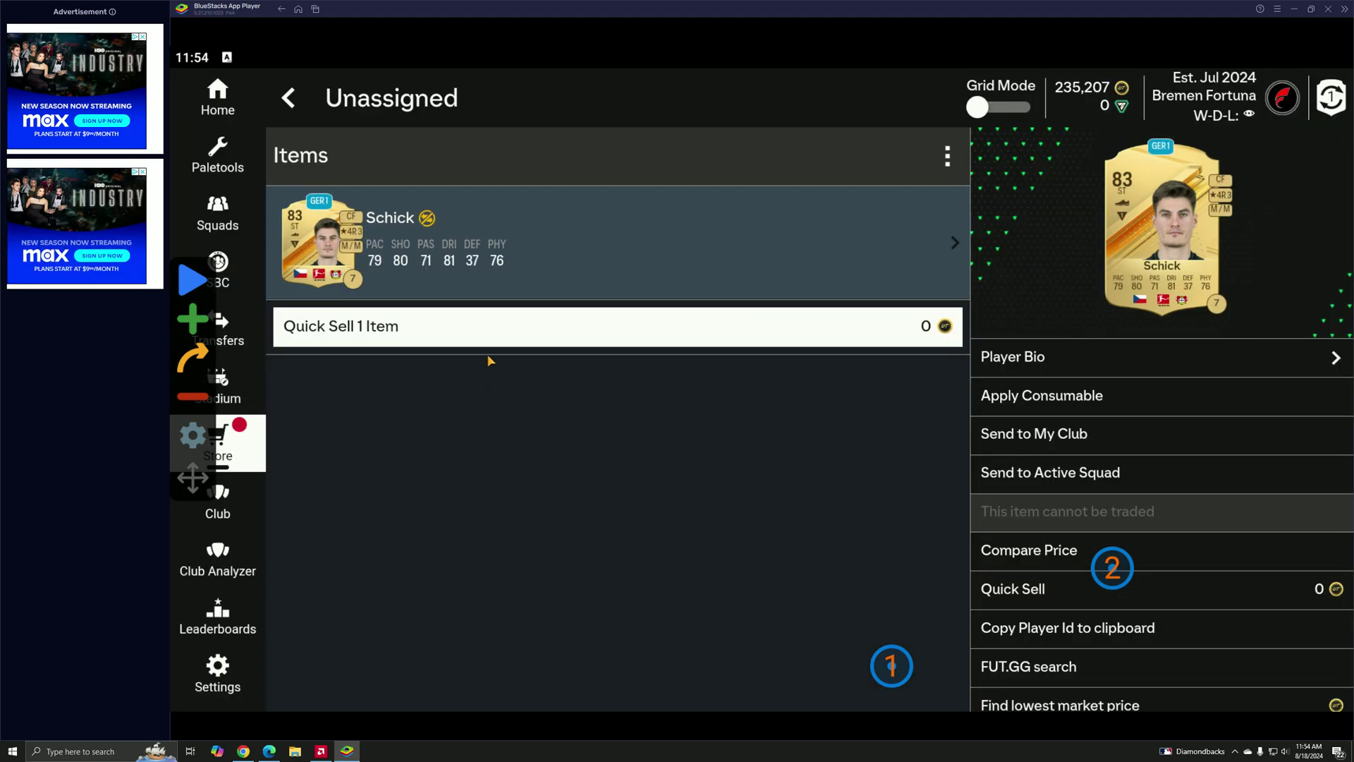
pyautogui.click(488, 330)
pyautogui.click(551, 433)
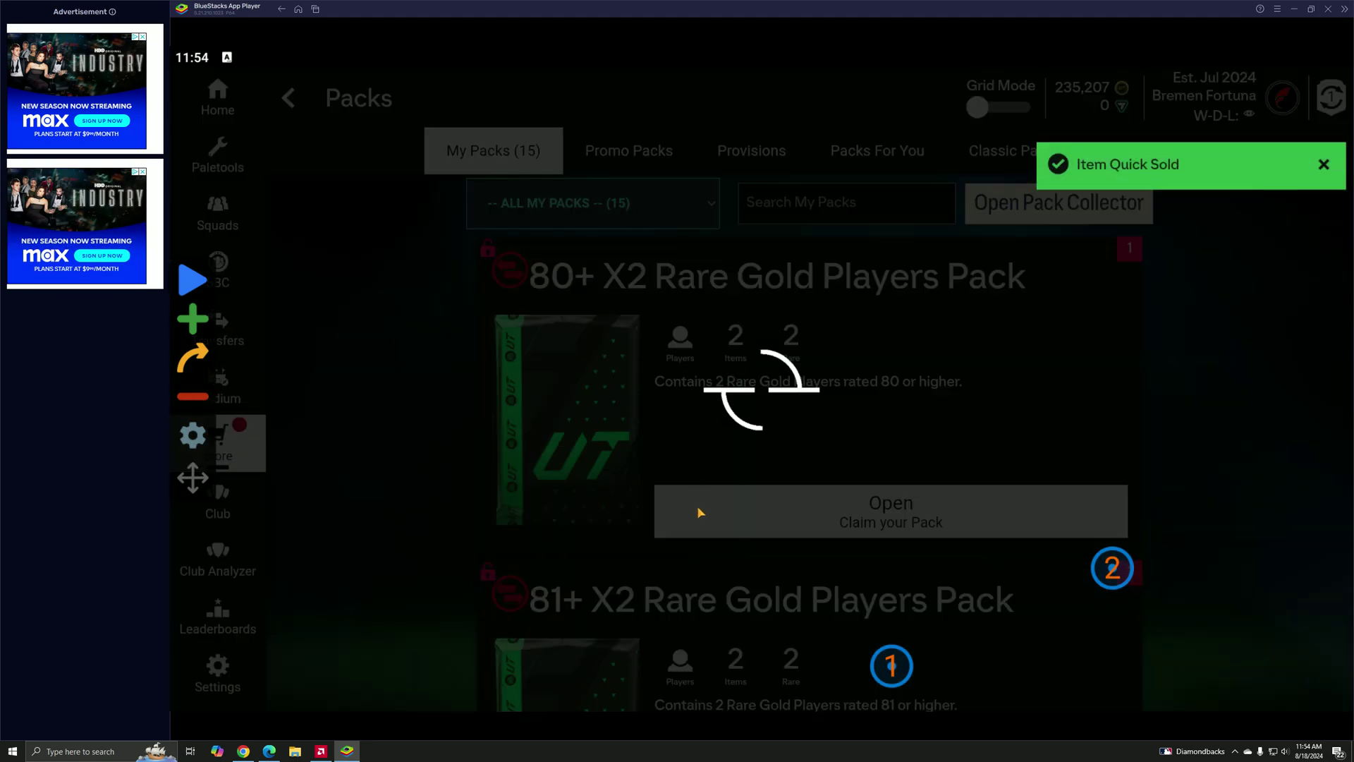
pyautogui.scroll(-3, 699, 512)
pyautogui.scroll(-3, 678, 507)
pyautogui.scroll(-3, 658, 494)
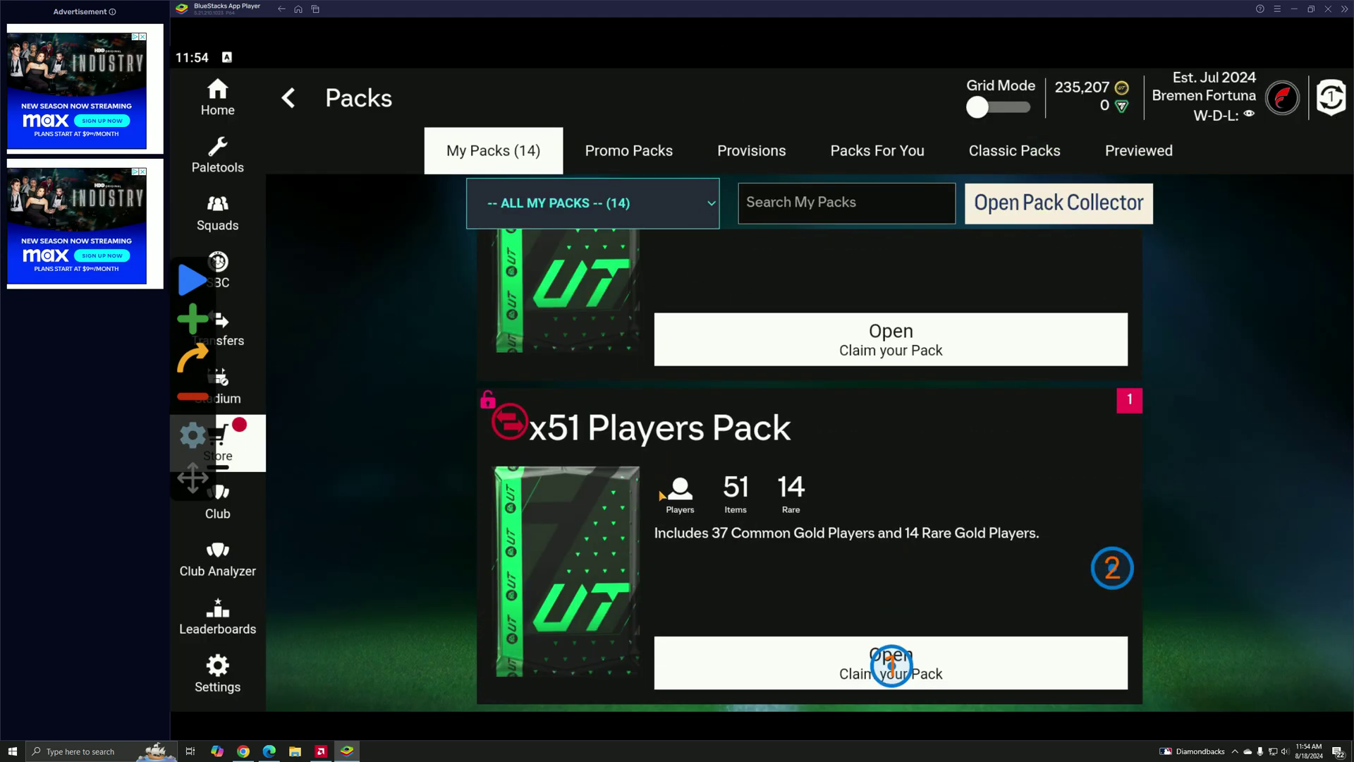
# Open a second x51 Players Pack, skip the reveal and bring up the item actions.
pyautogui.click(697, 646)
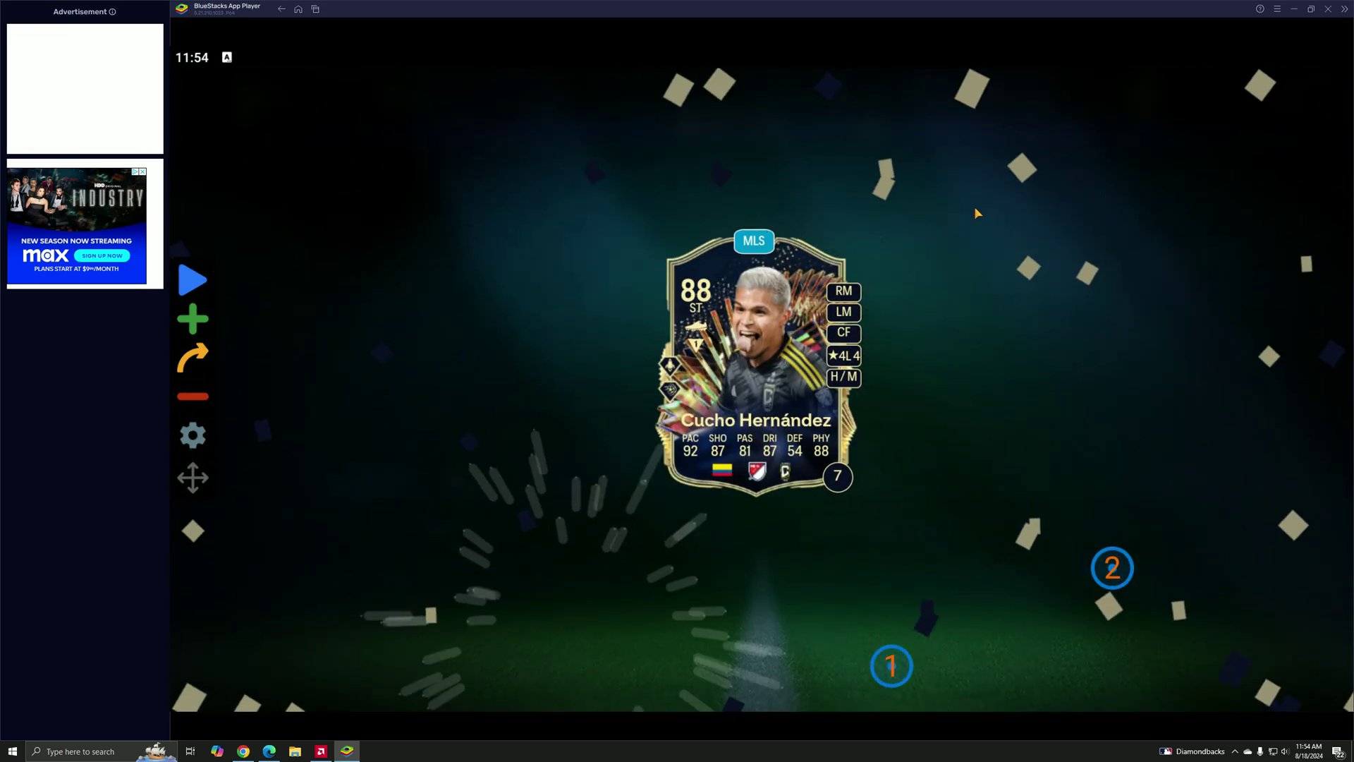
pyautogui.click(1015, 142)
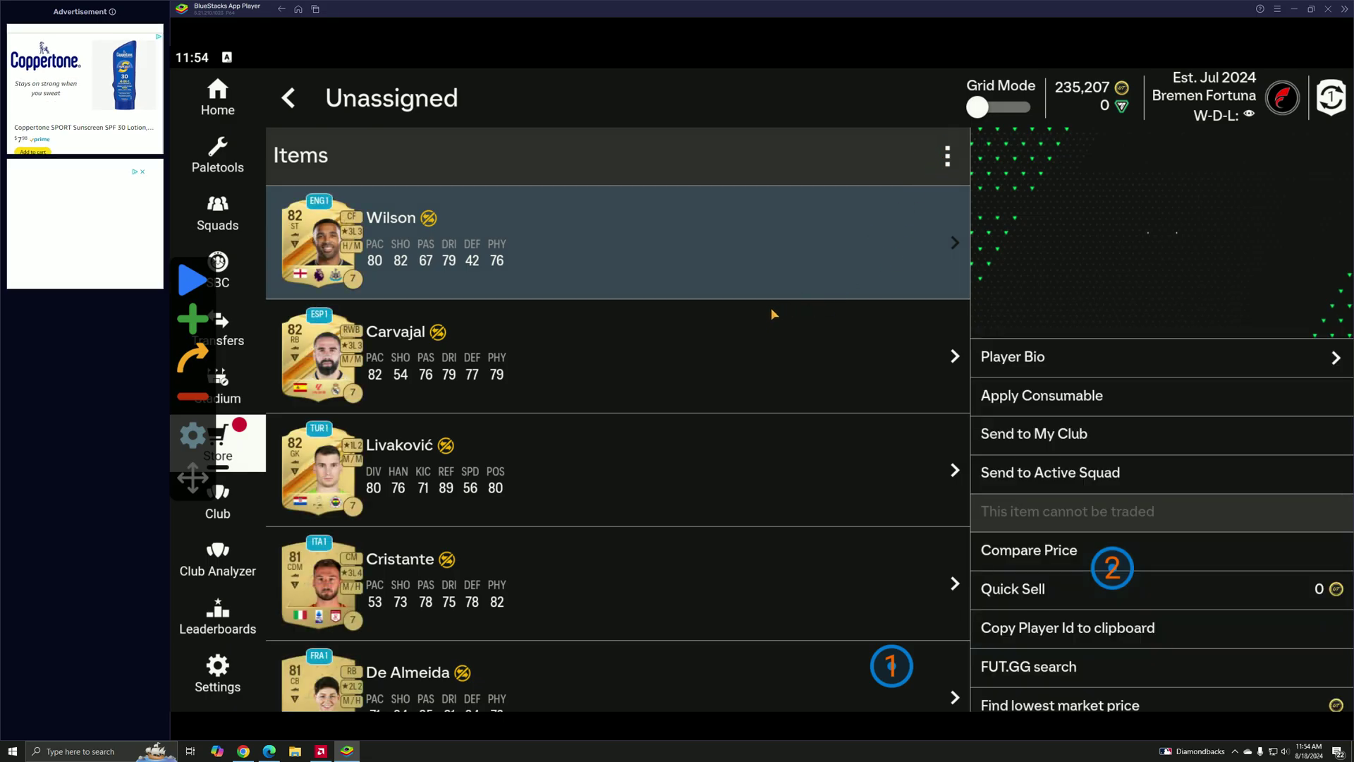
pyautogui.click(931, 165)
pyautogui.click(738, 397)
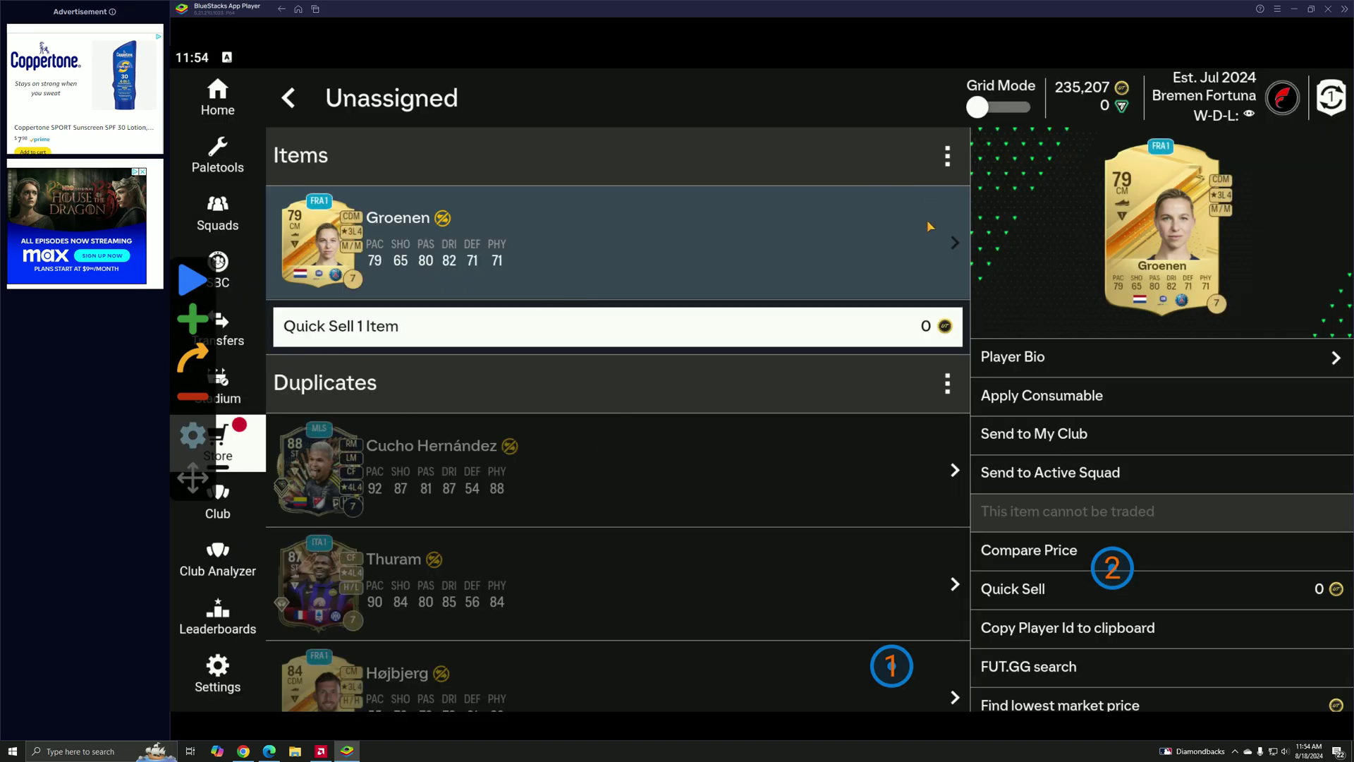
pyautogui.click(948, 156)
# Store all pulled players in the club and open the 84+ x10 Upgrade challenge.
pyautogui.click(677, 389)
pyautogui.click(217, 215)
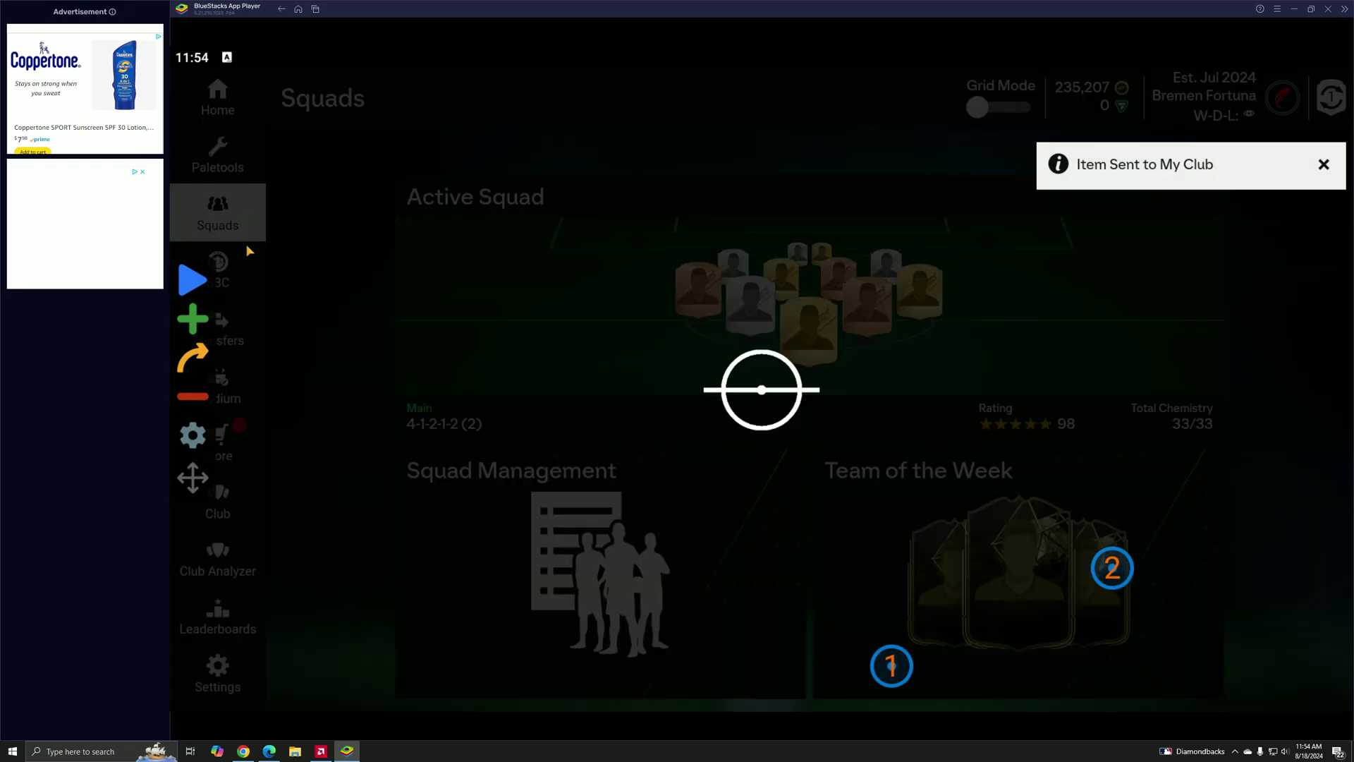
pyautogui.click(217, 273)
pyautogui.click(885, 151)
pyautogui.scroll(-5, 868, 423)
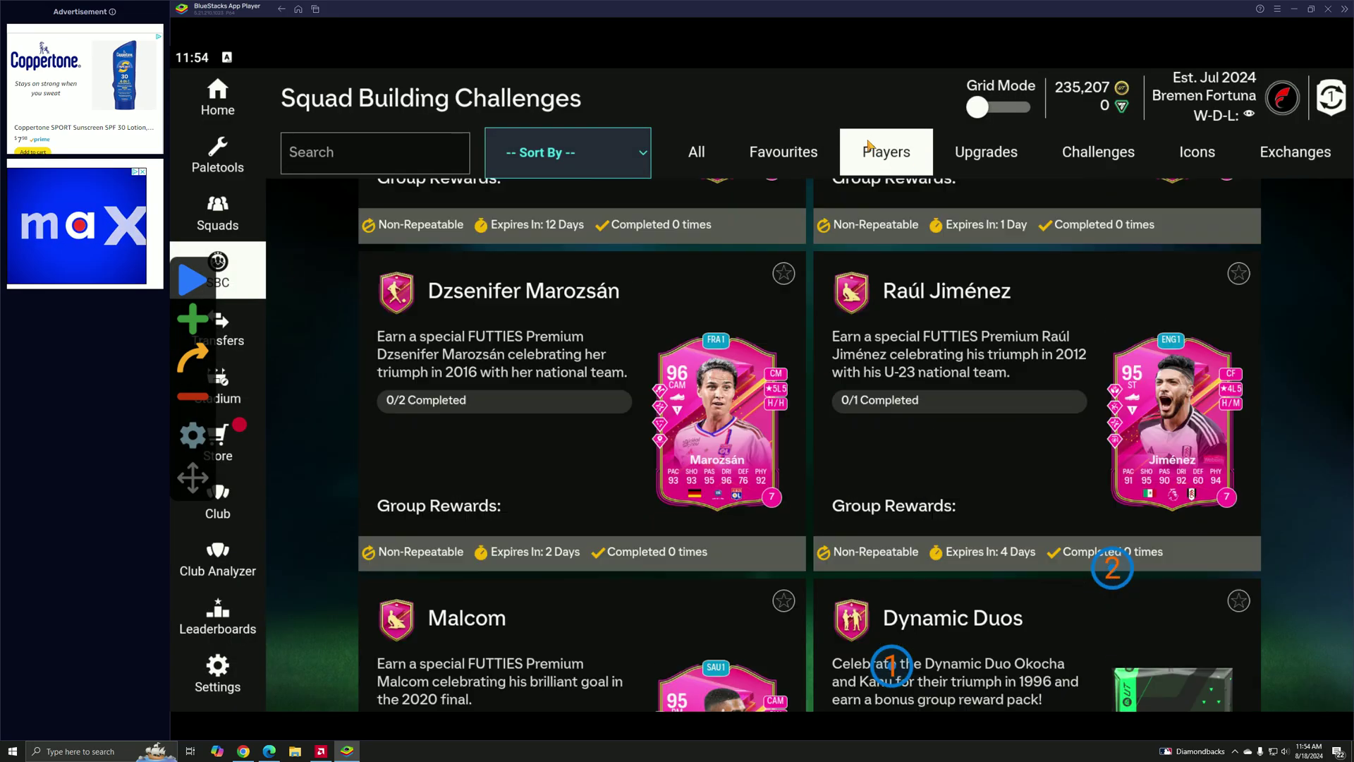
pyautogui.scroll(-3, 869, 317)
pyautogui.click(986, 151)
pyautogui.scroll(-3, 856, 423)
pyautogui.scroll(1, 857, 421)
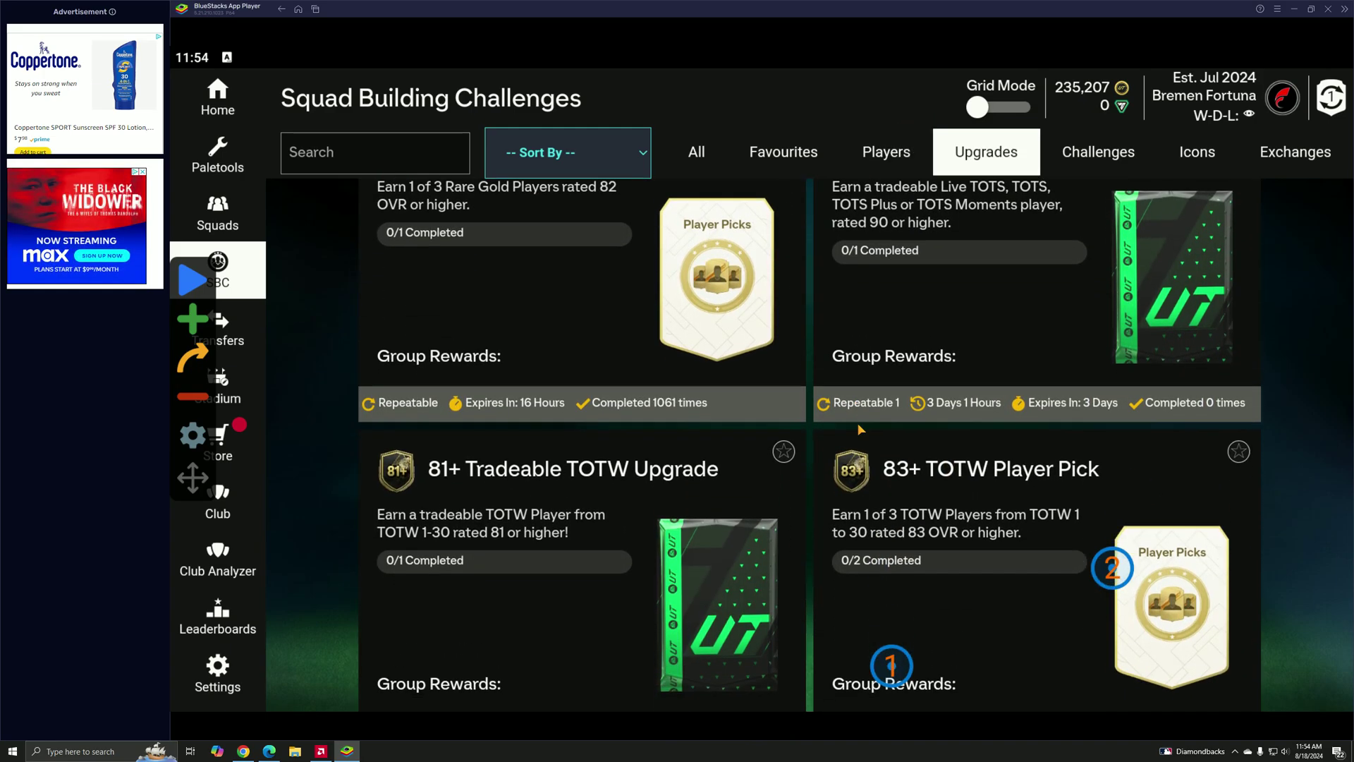
pyautogui.scroll(-5, 857, 422)
pyautogui.scroll(-3, 868, 346)
pyautogui.click(931, 392)
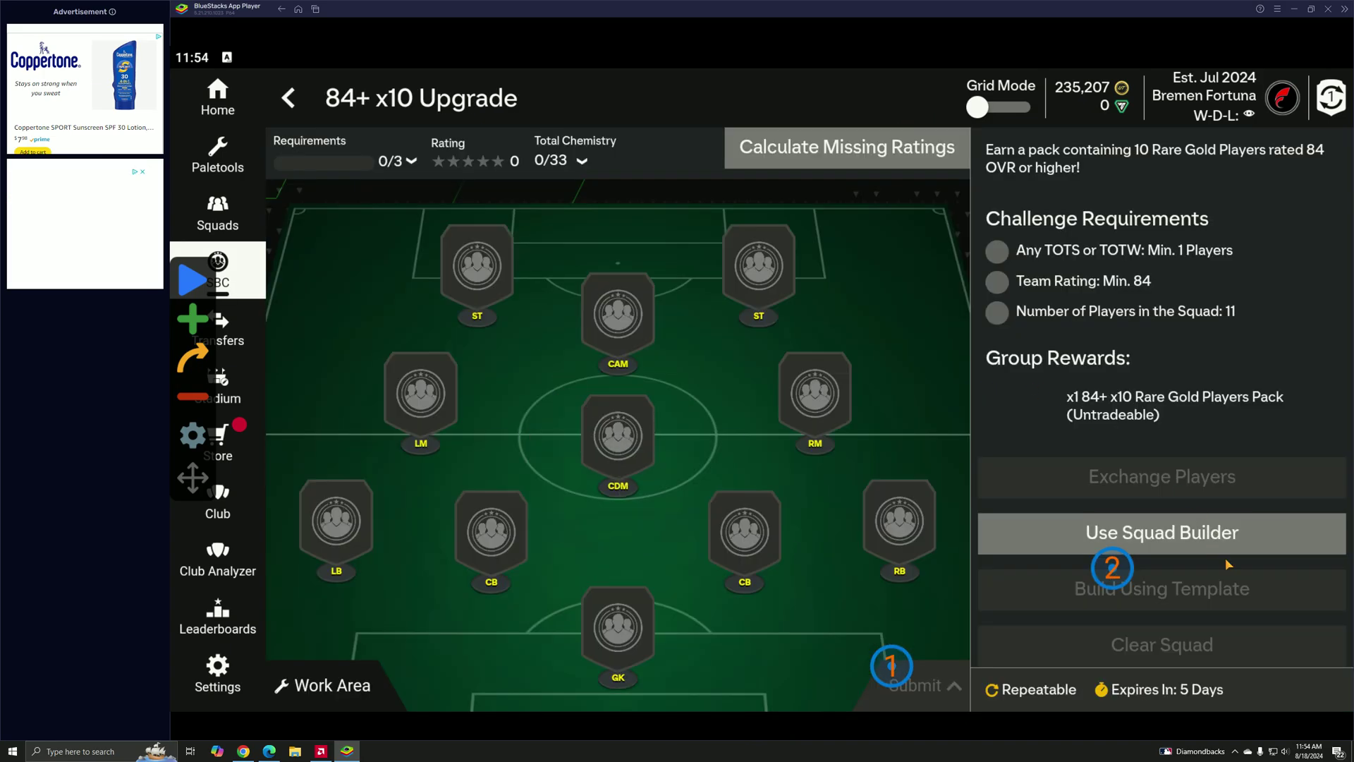
# Build the squad with Squad Builder using minimum rating 80 and maximum 84.
pyautogui.click(1161, 532)
pyautogui.scroll(-3, 1163, 530)
pyautogui.click(1162, 353)
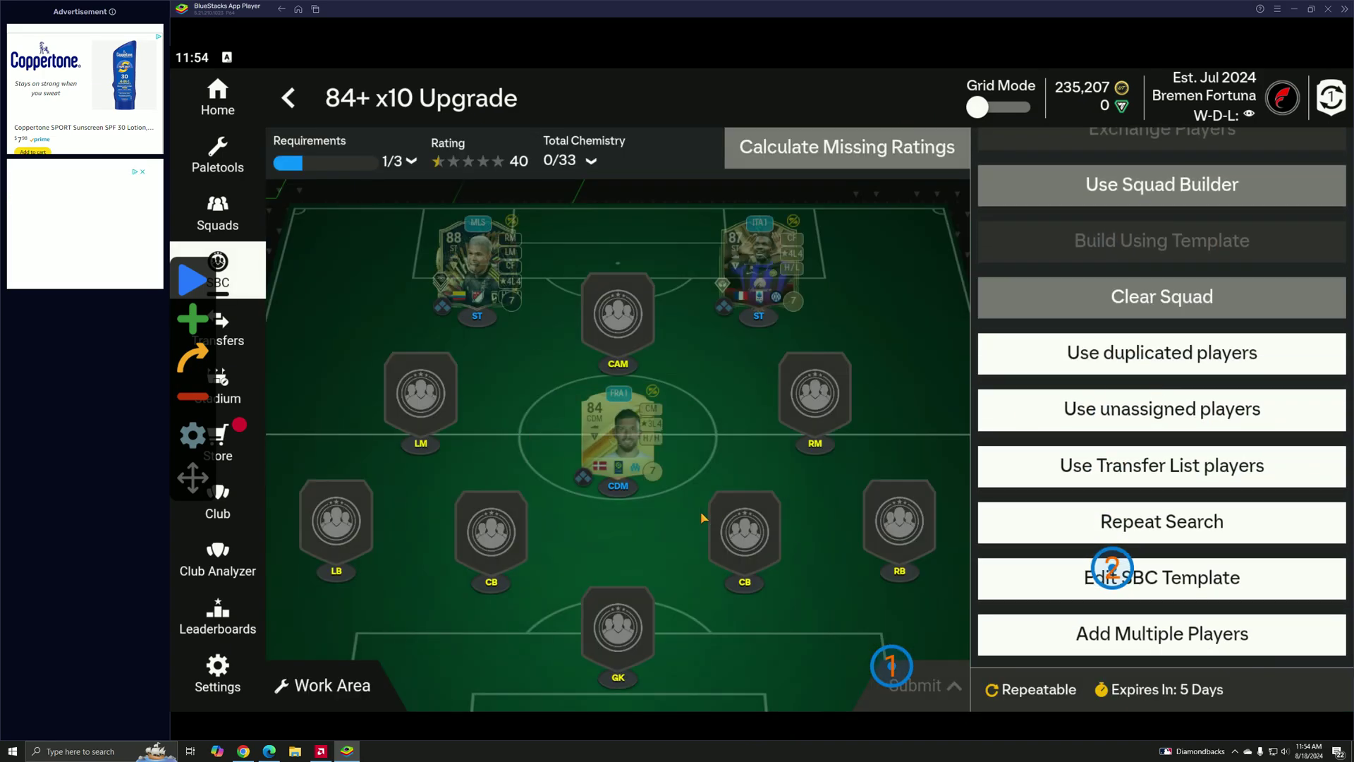
pyautogui.scroll(3, 1143, 424)
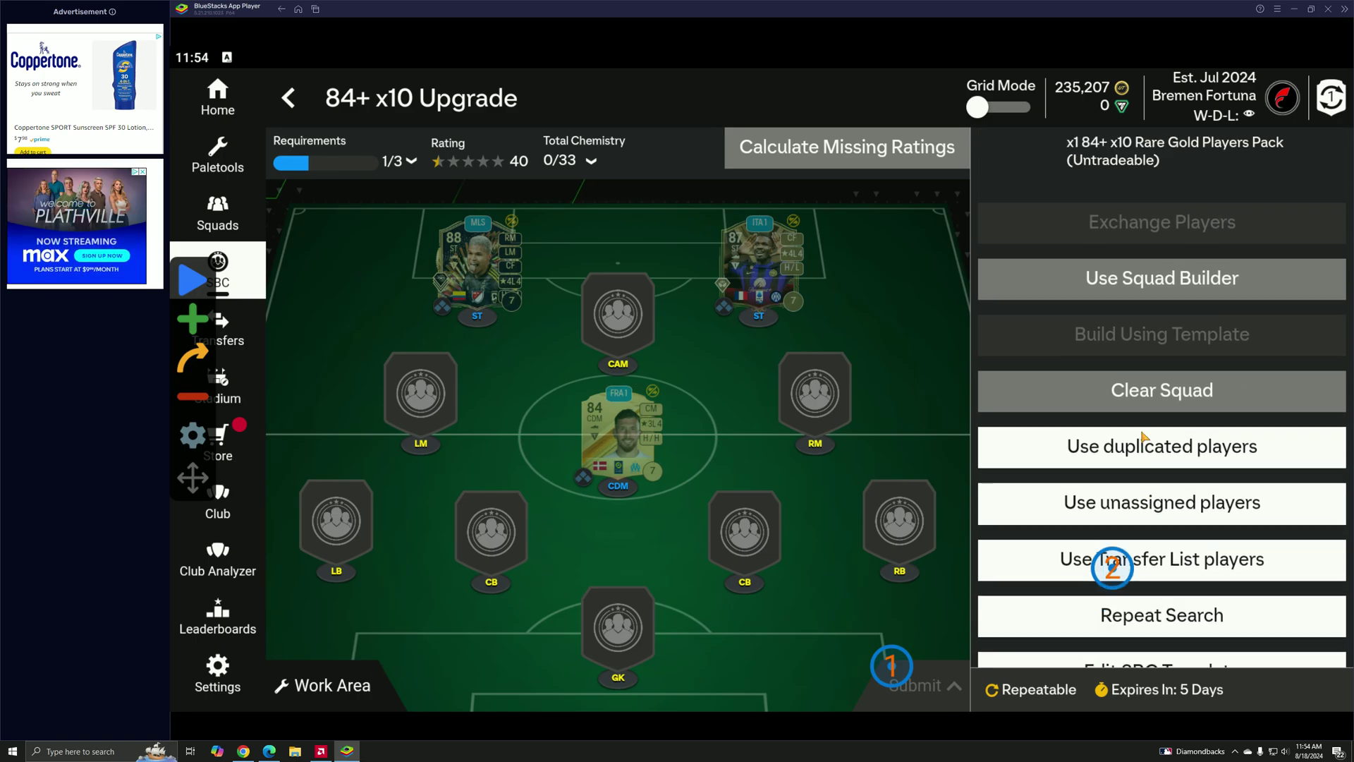
pyautogui.scroll(2, 1132, 487)
pyautogui.scroll(3, 1111, 530)
pyautogui.click(1072, 543)
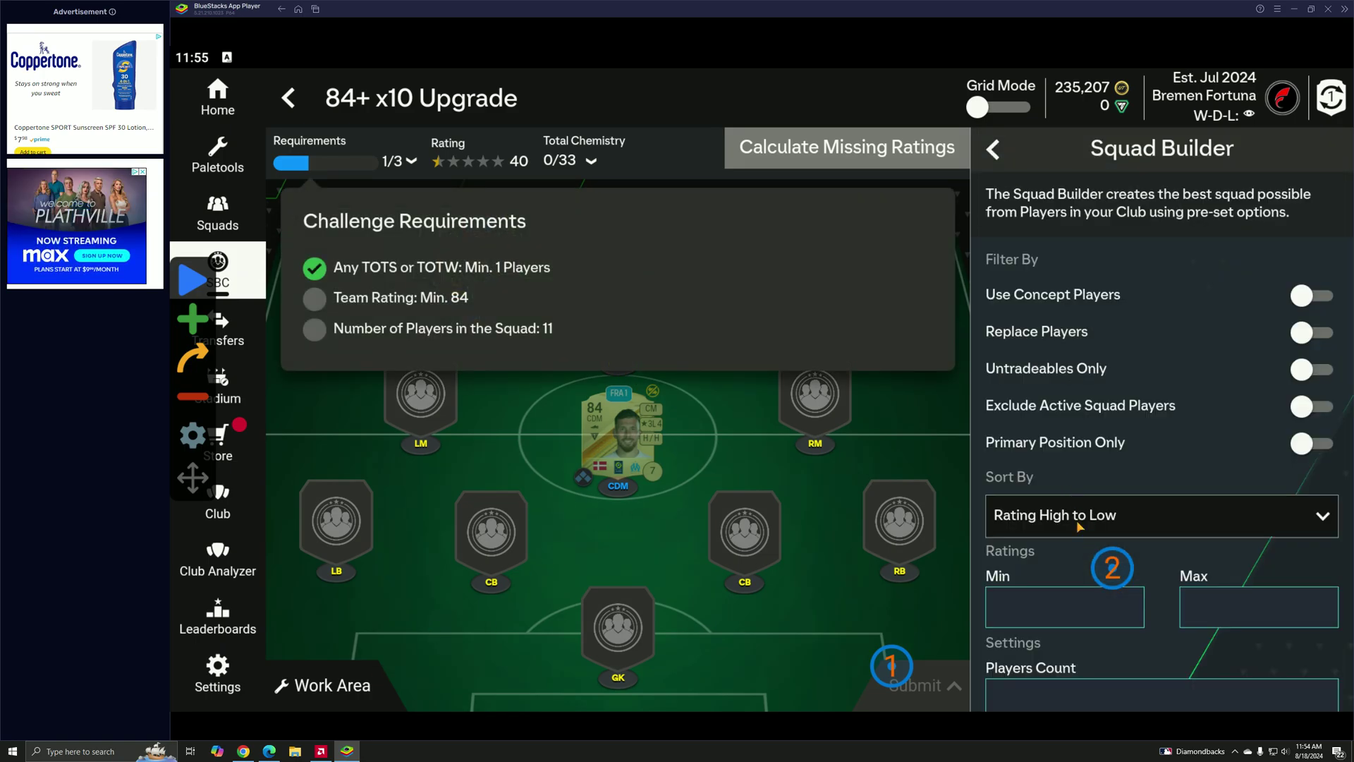
pyautogui.click(1233, 600)
pyautogui.write('728')
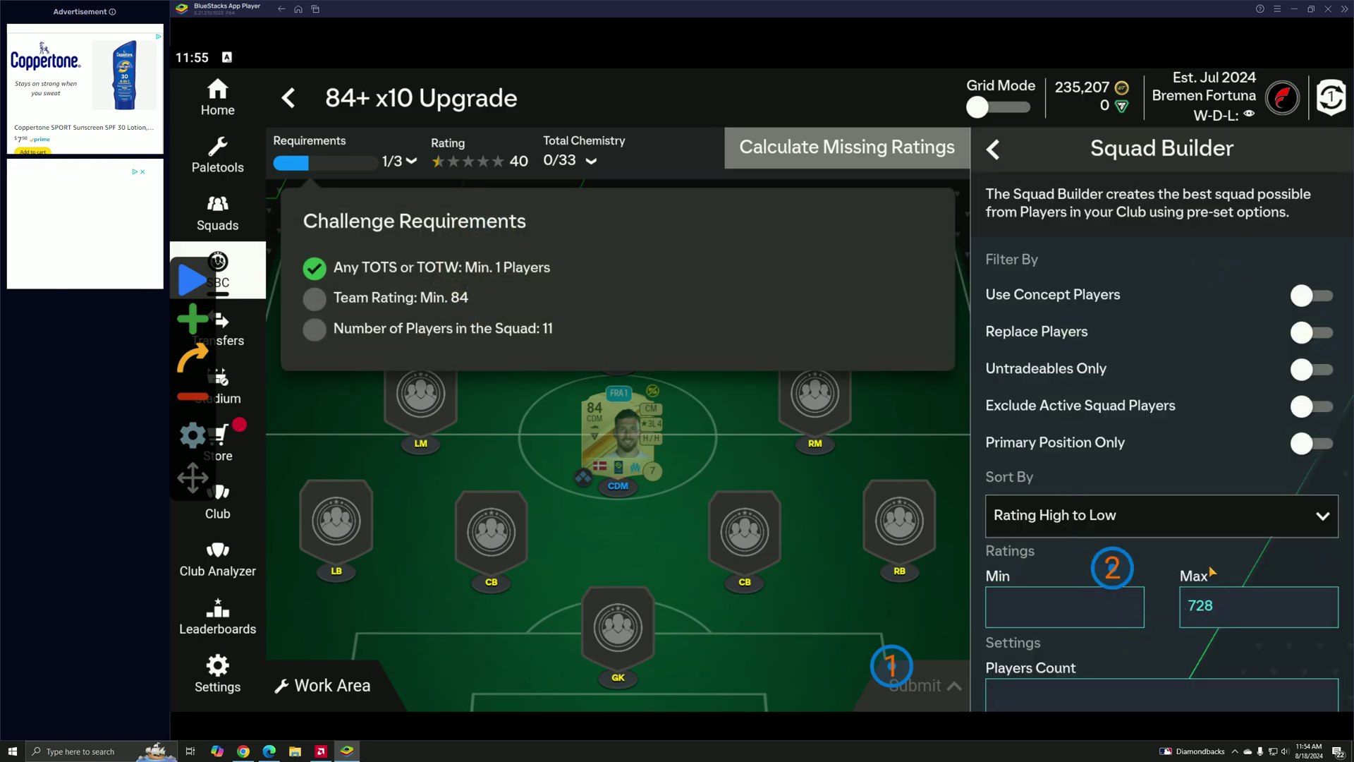
pyautogui.write('82')
pyautogui.click(1063, 605)
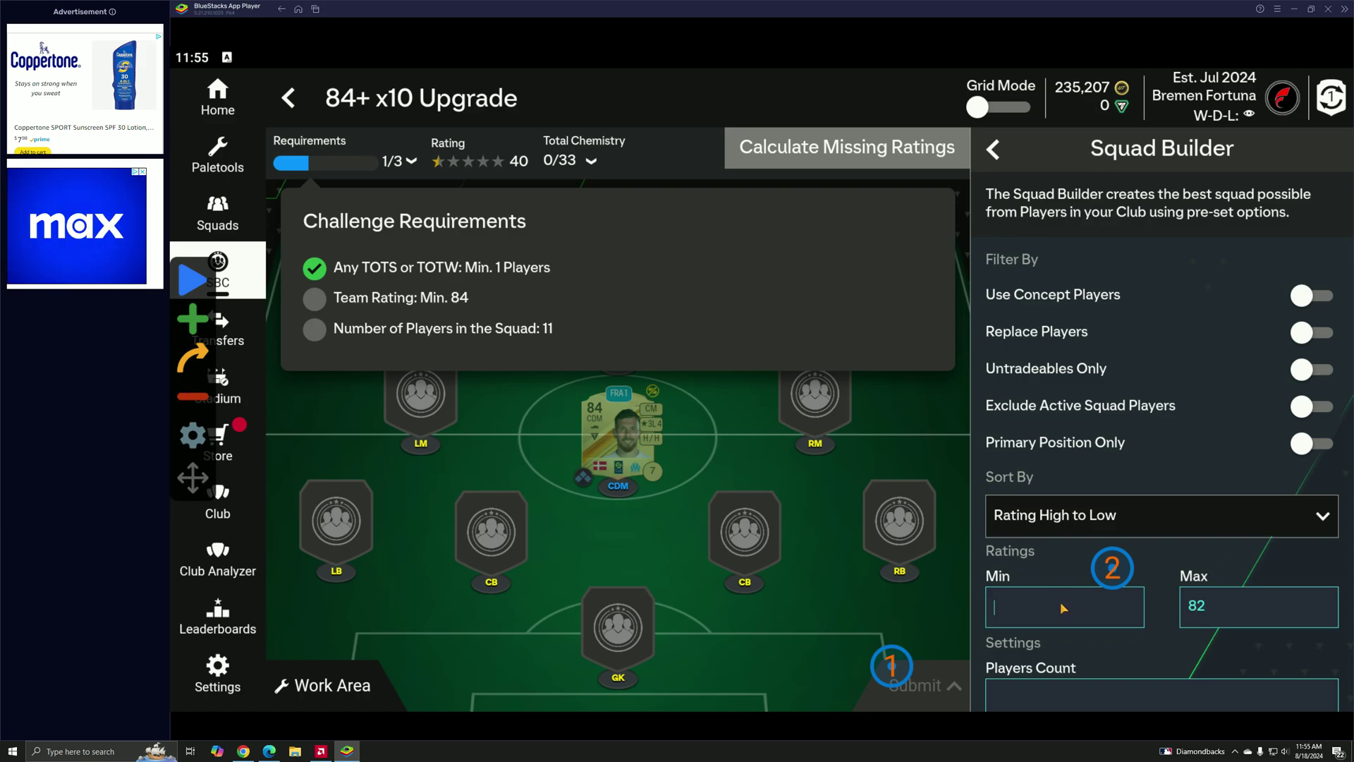
pyautogui.write('80')
pyautogui.scroll(-2, 1164, 582)
pyautogui.scroll(-5, 1233, 658)
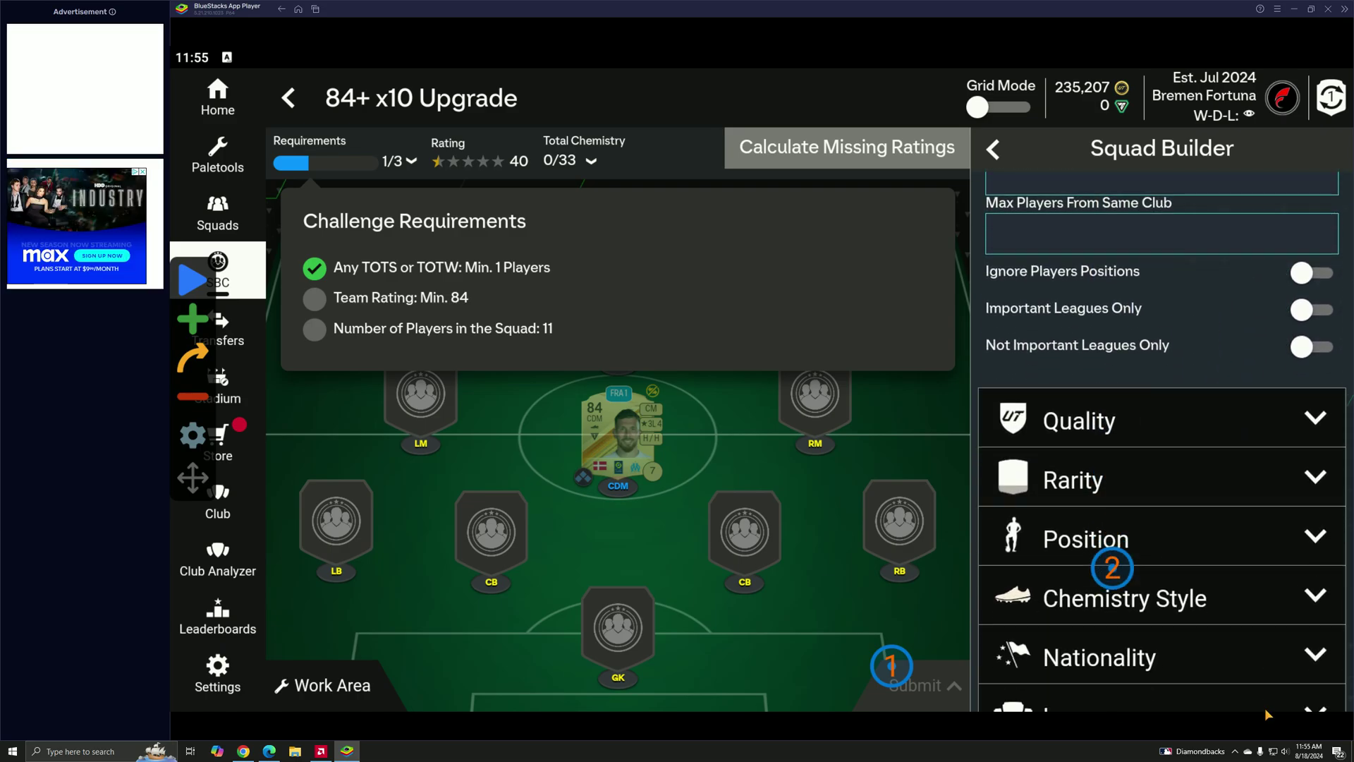
pyautogui.click(1257, 681)
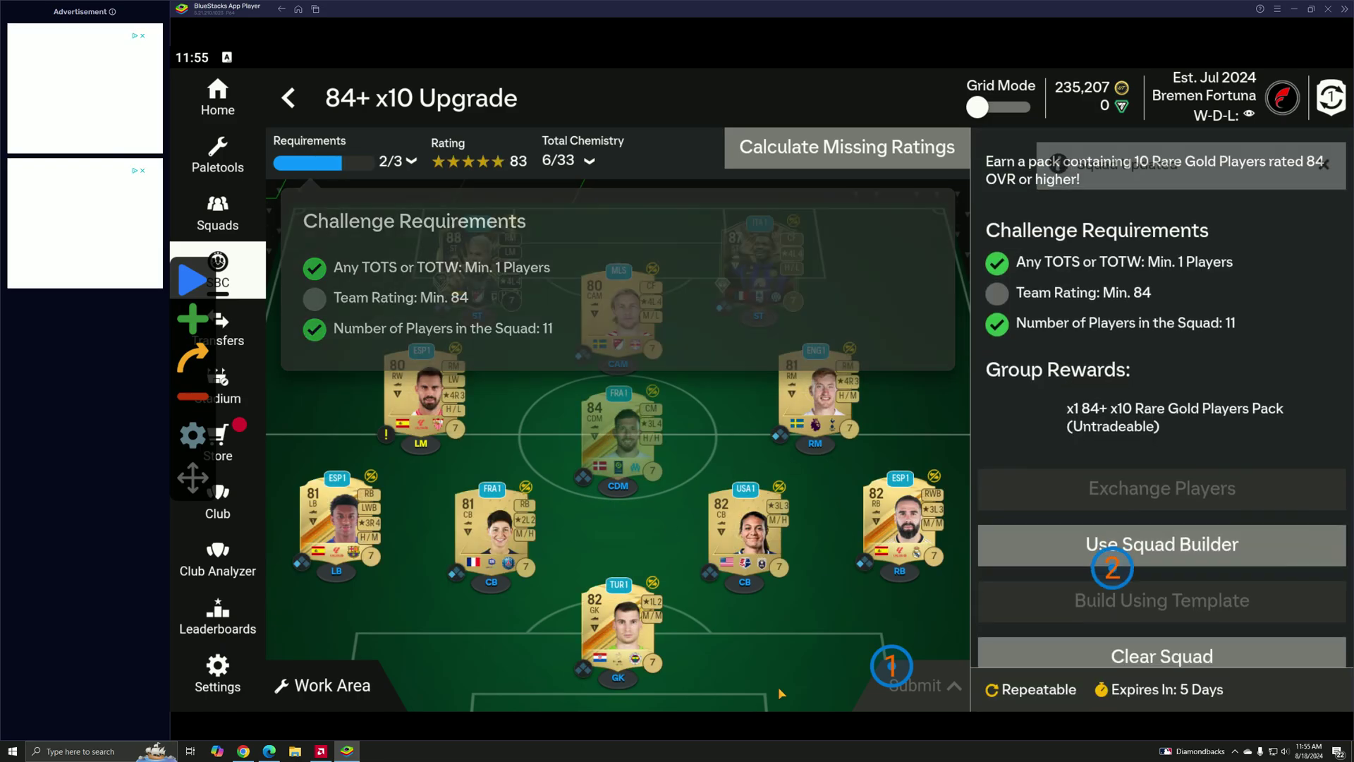
# Send the work-area players back to the club and rebuild with the corrected 84 maximum.
pyautogui.click(1214, 540)
pyautogui.click(334, 685)
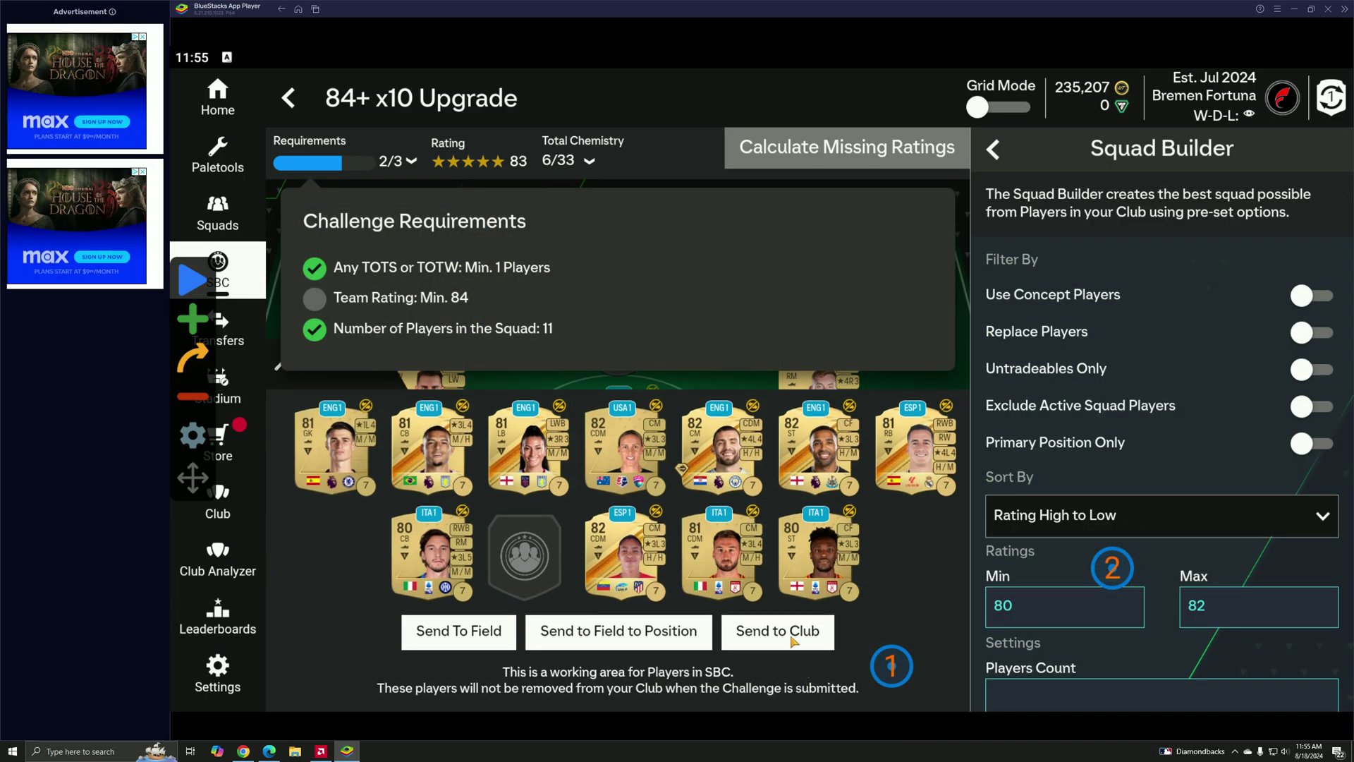
pyautogui.click(778, 632)
pyautogui.press('BackSpace')
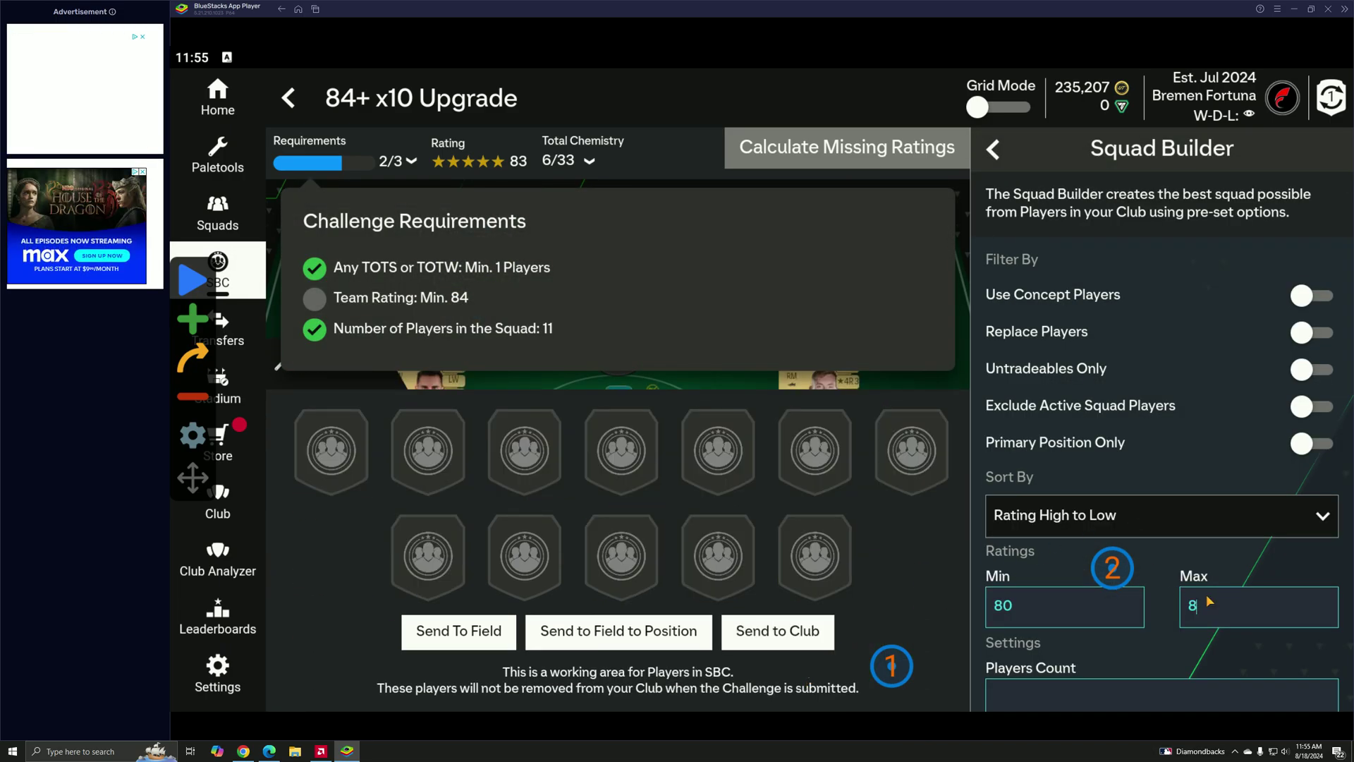
pyautogui.write('4')
pyautogui.scroll(-10, 1164, 477)
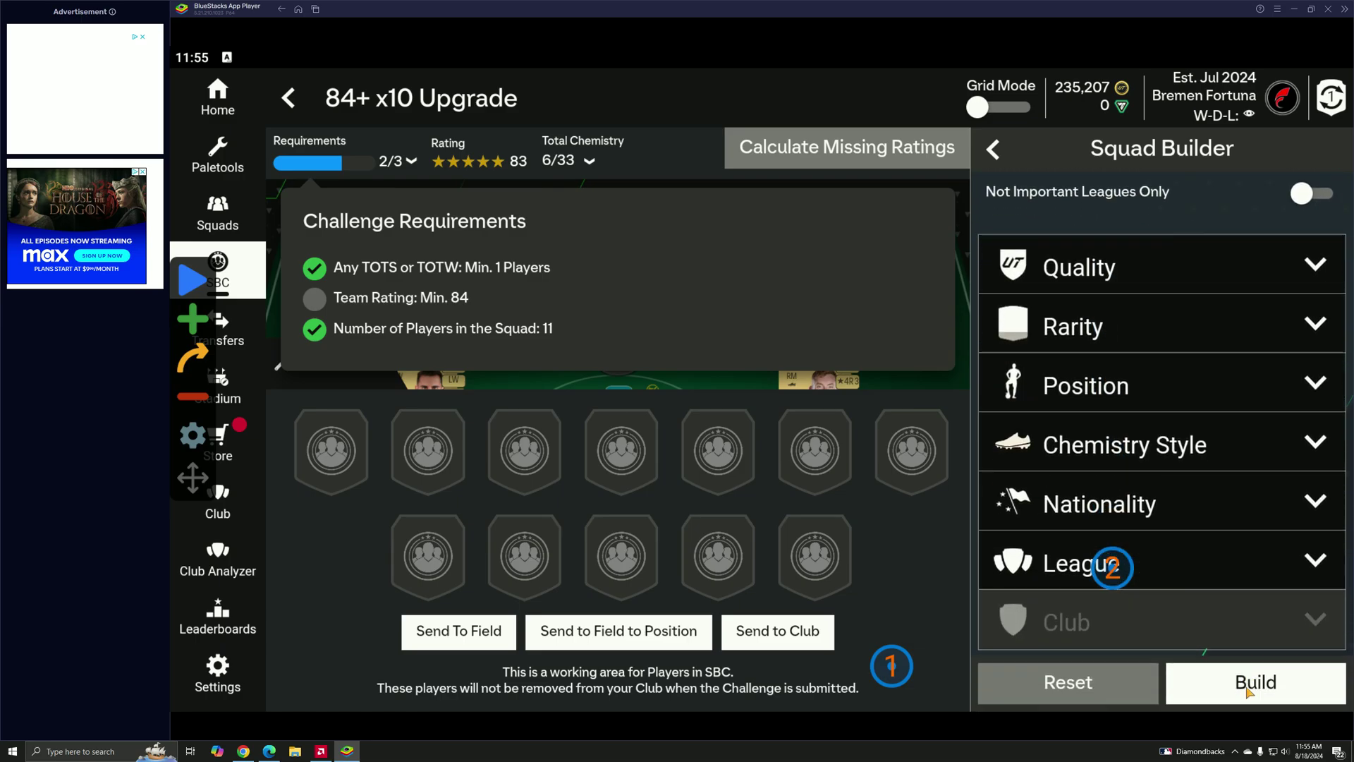
pyautogui.click(1240, 686)
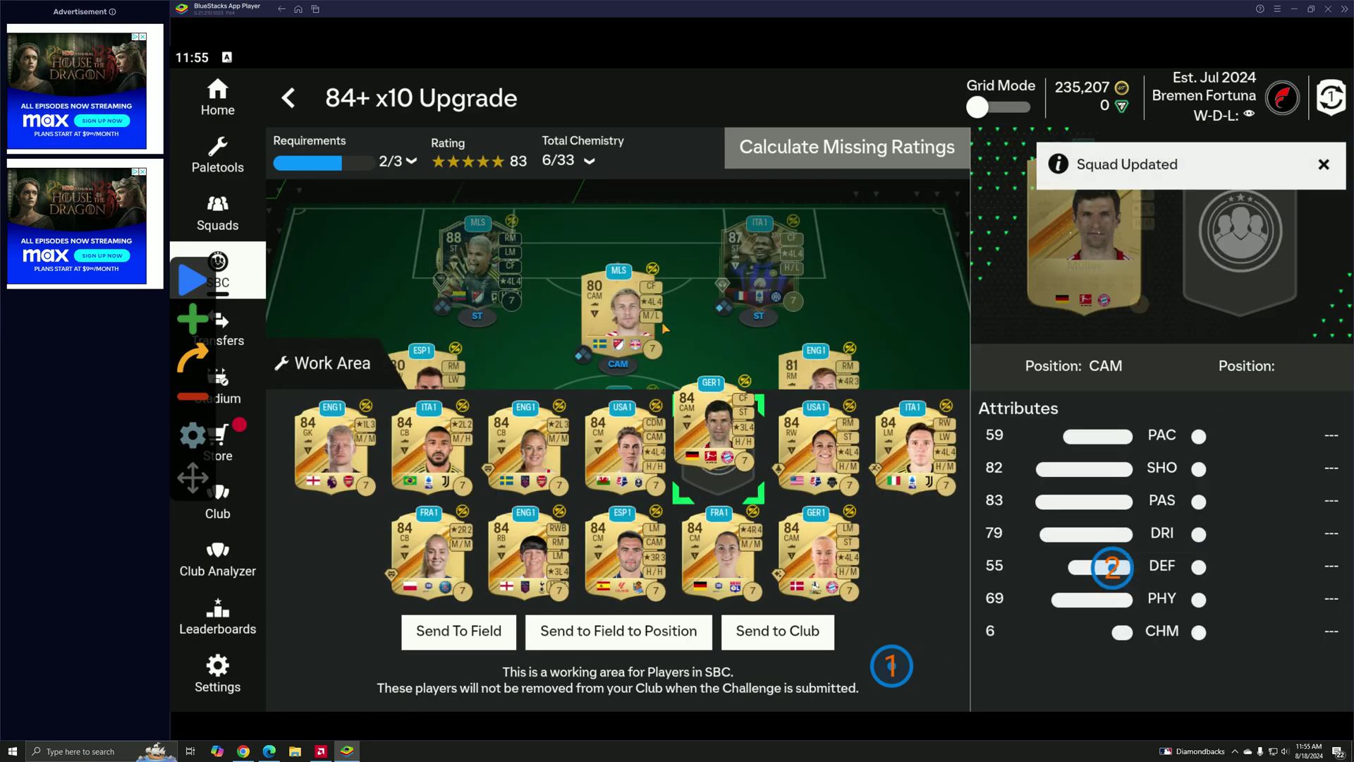
# Put the 84-rated Müller at CAM in place of Forsberg, then launch FC Companion.
pyautogui.moveTo(724, 445); pyautogui.dragTo(618, 307)
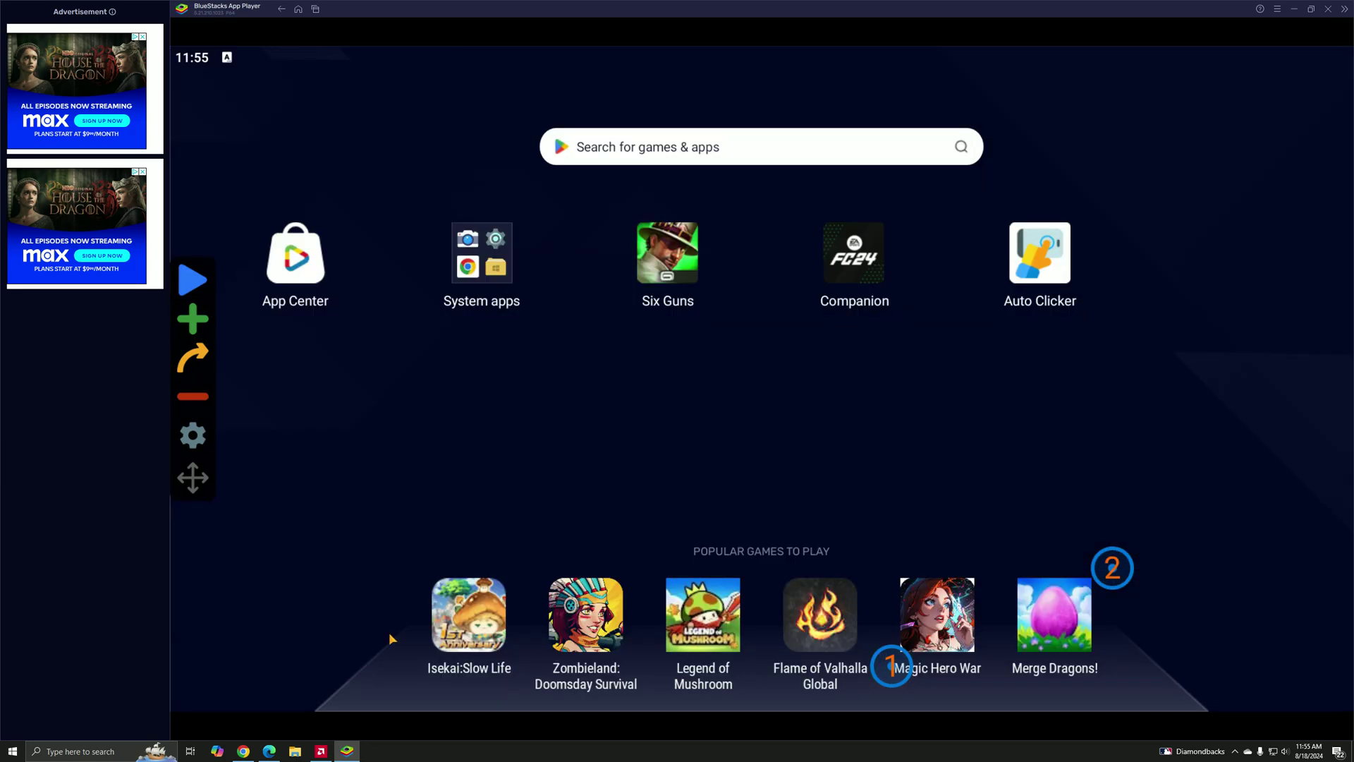
pyautogui.click(815, 278)
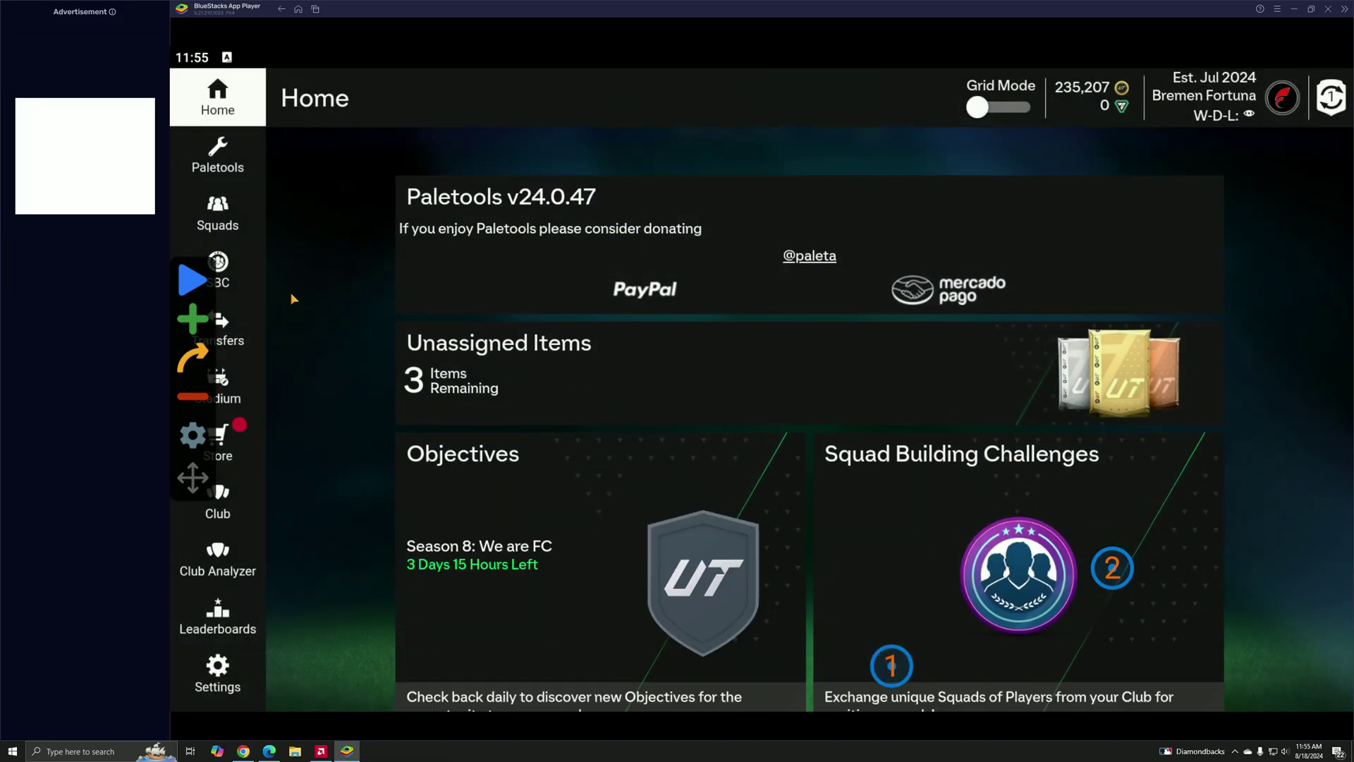
# Open the 84+ x10 Upgrade challenge from the SBC Upgrades list.
pyautogui.click(217, 212)
pyautogui.click(216, 270)
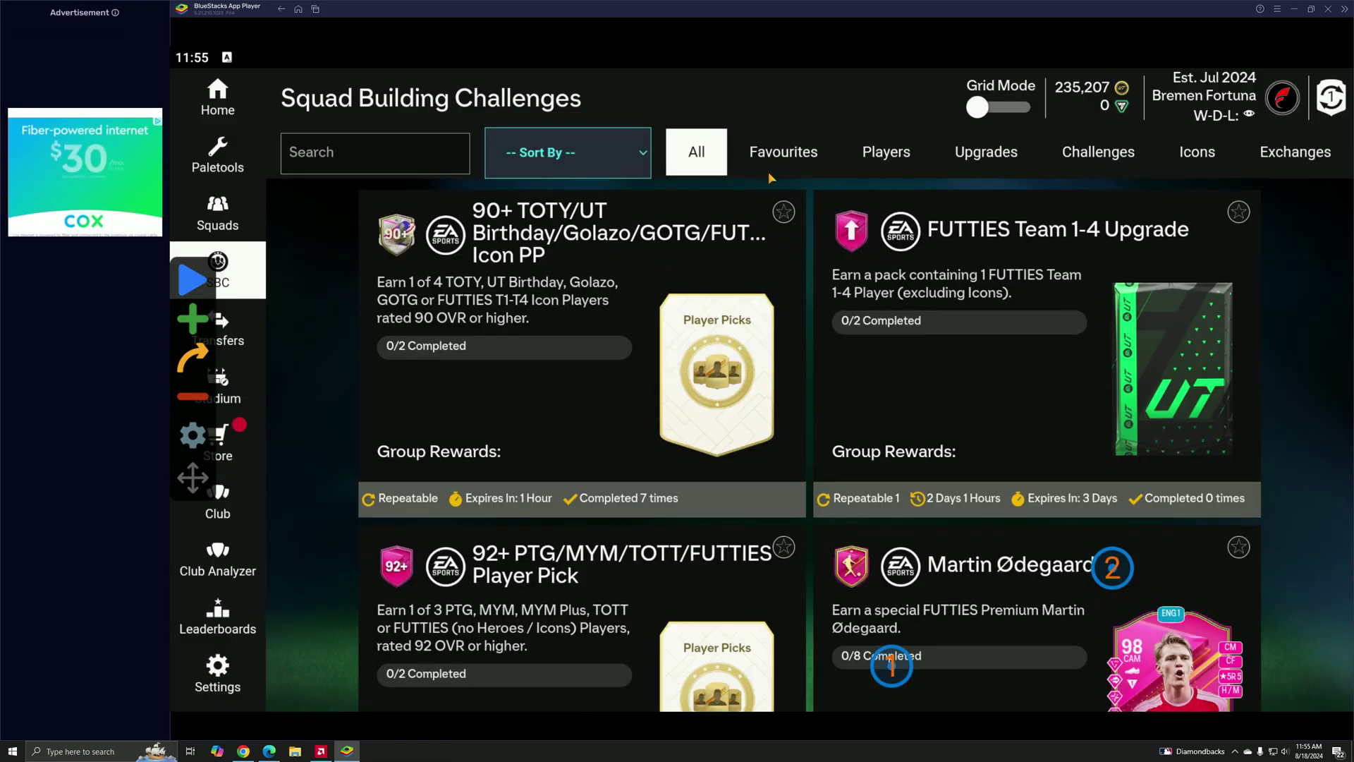
pyautogui.click(793, 162)
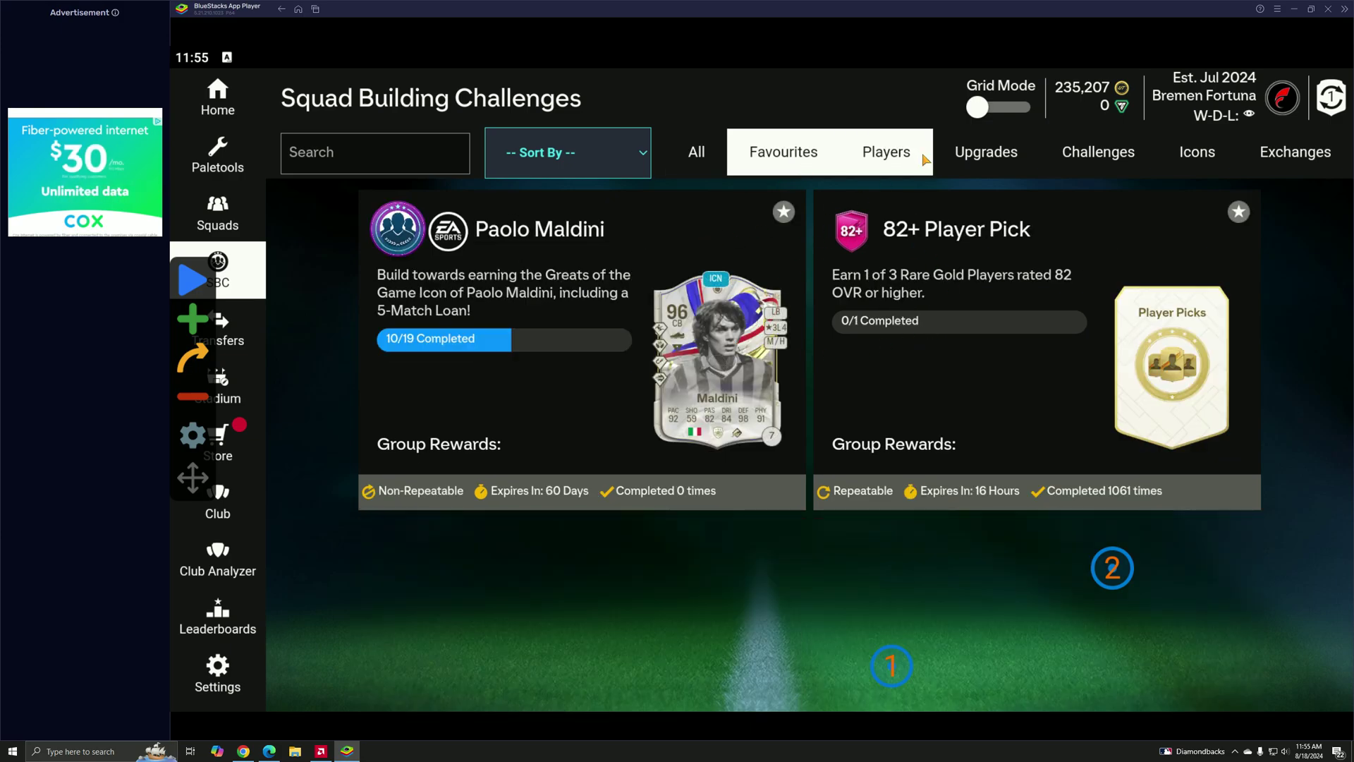
pyautogui.click(885, 152)
pyautogui.click(986, 151)
pyautogui.scroll(-3, 920, 318)
pyautogui.scroll(-3, 851, 230)
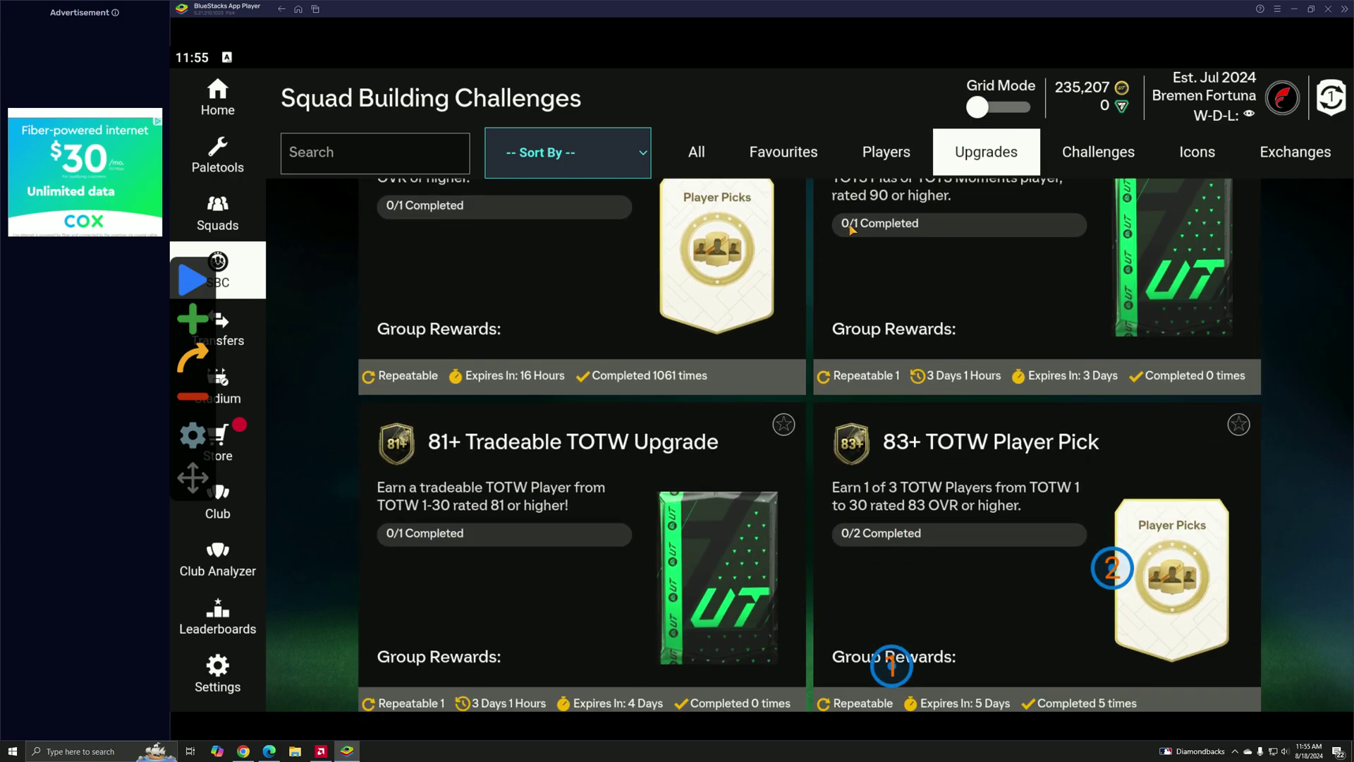
pyautogui.scroll(-2, 852, 231)
pyautogui.scroll(3, 815, 473)
pyautogui.scroll(-5, 815, 474)
pyautogui.scroll(-5, 825, 505)
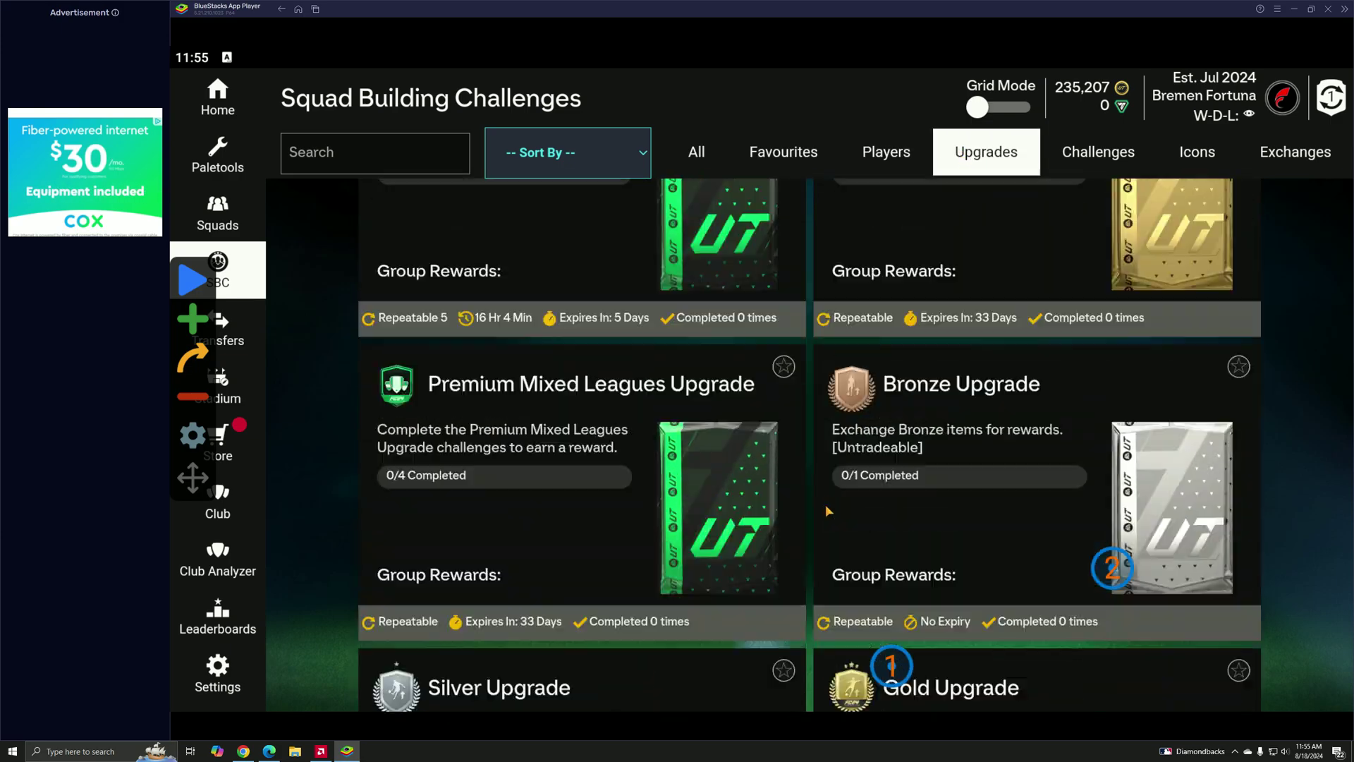
pyautogui.scroll(5, 825, 505)
pyautogui.scroll(3, 805, 477)
pyautogui.scroll(2, 848, 424)
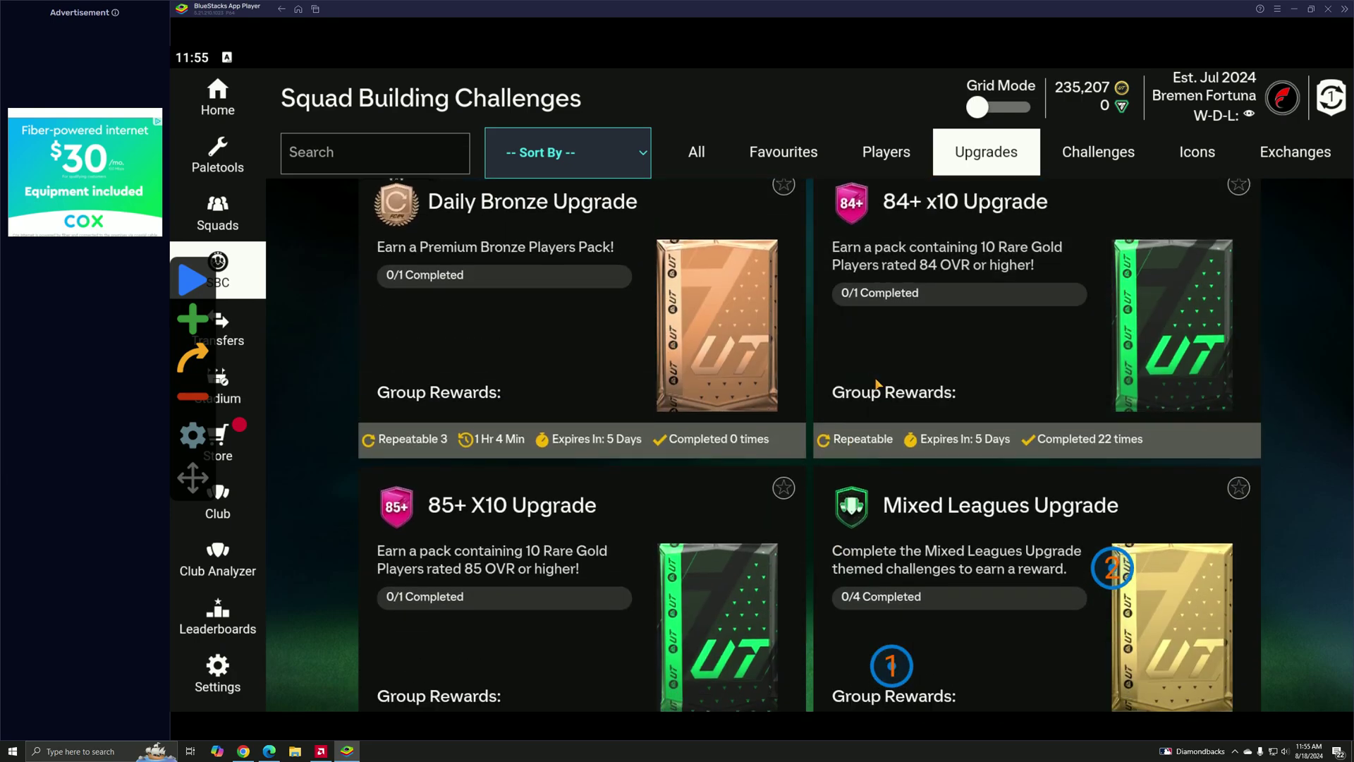
pyautogui.click(878, 383)
# Fill the squad from the Work Area, submit it, and claim the reward pack.
pyautogui.click(322, 695)
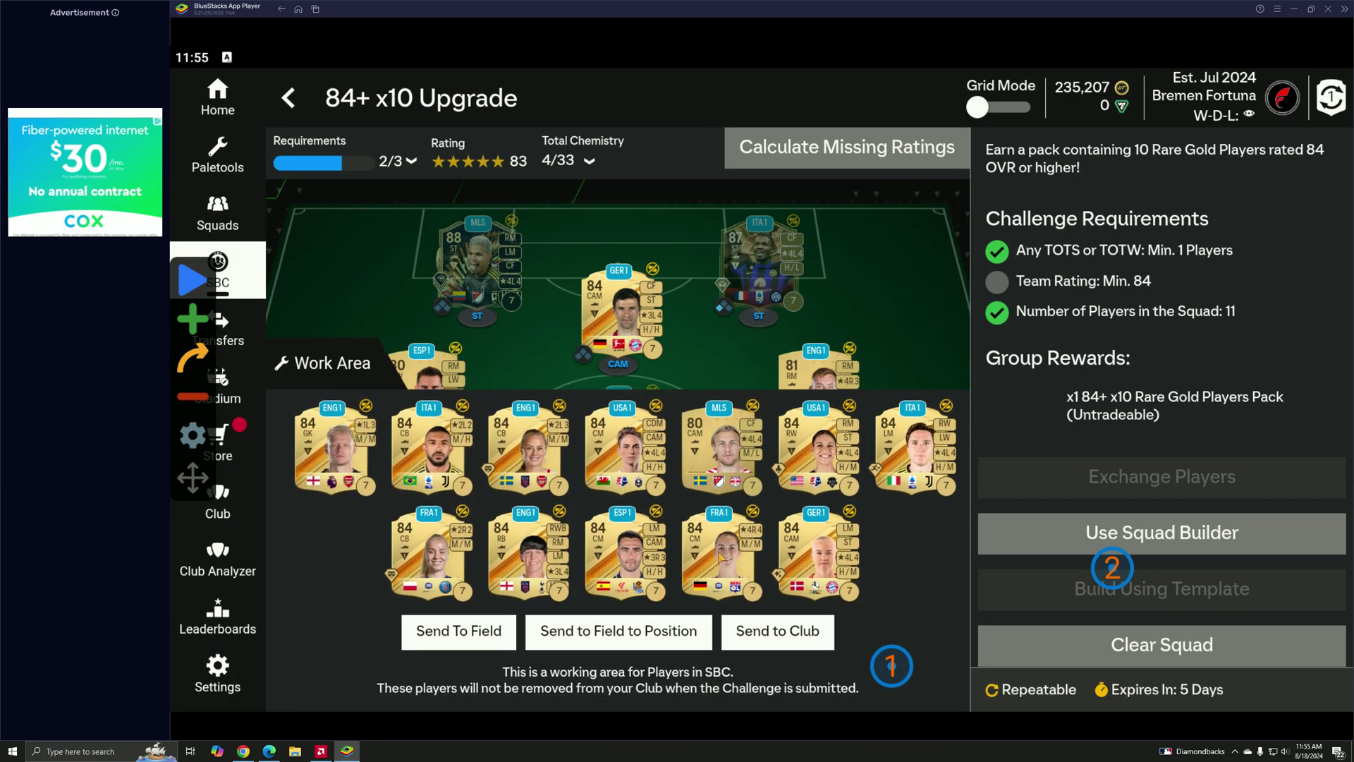
pyautogui.click(618, 631)
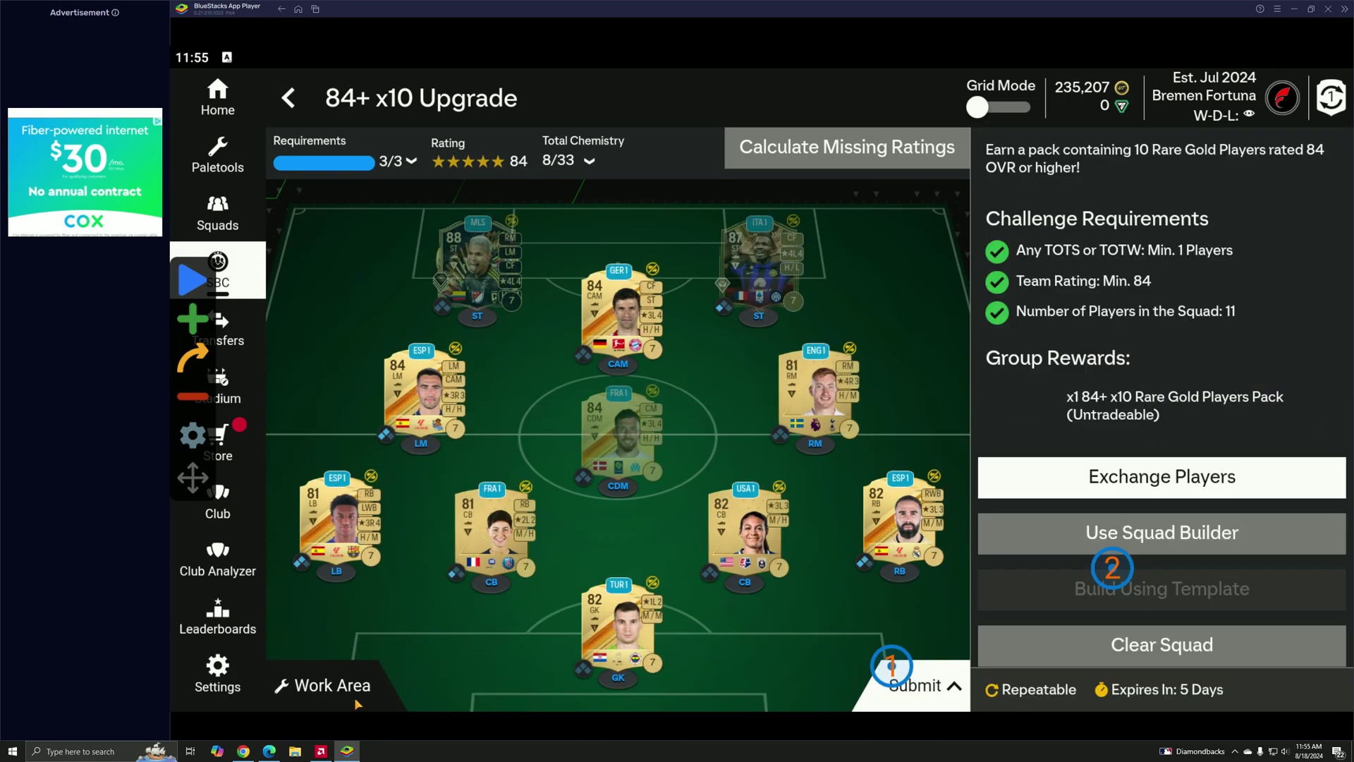
pyautogui.click(914, 685)
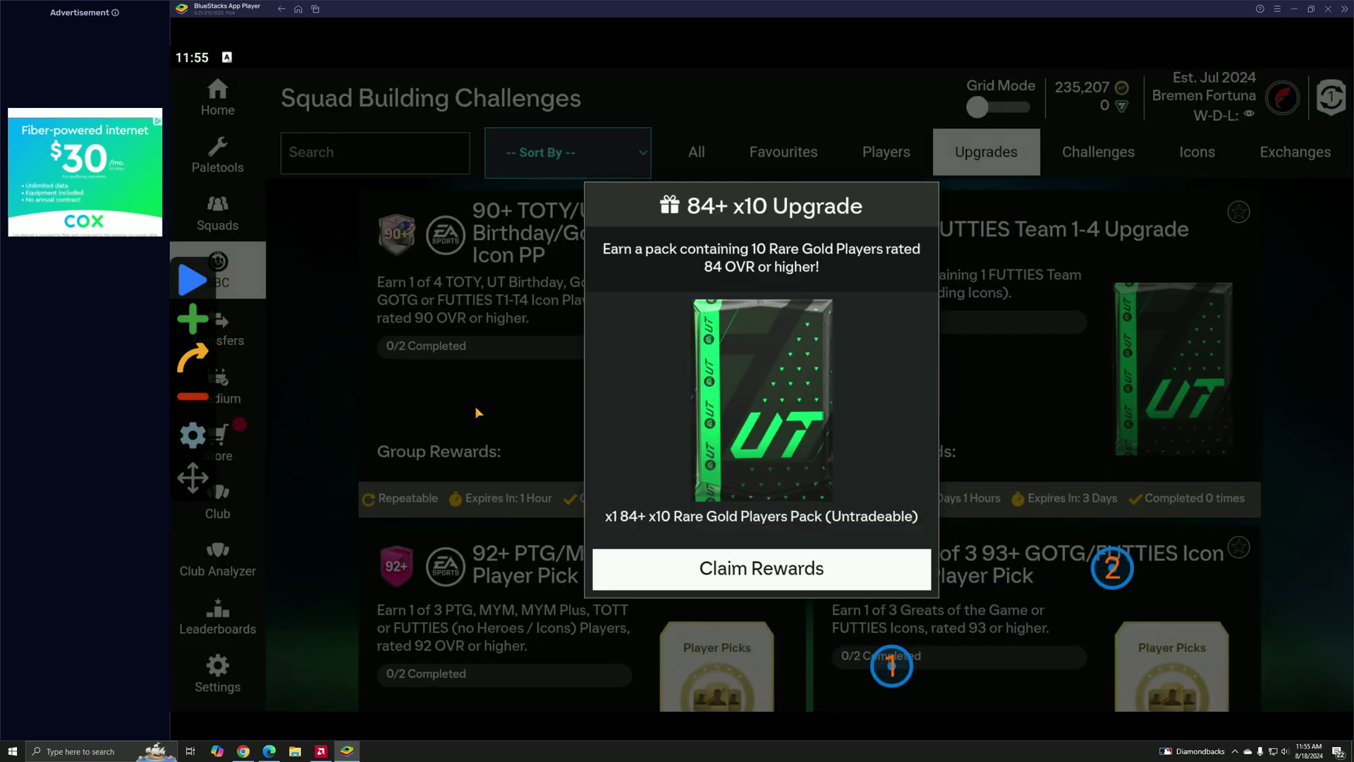
pyautogui.click(678, 569)
# Open a stored pack from Store > My Packs and skip its reveal.
pyautogui.click(238, 439)
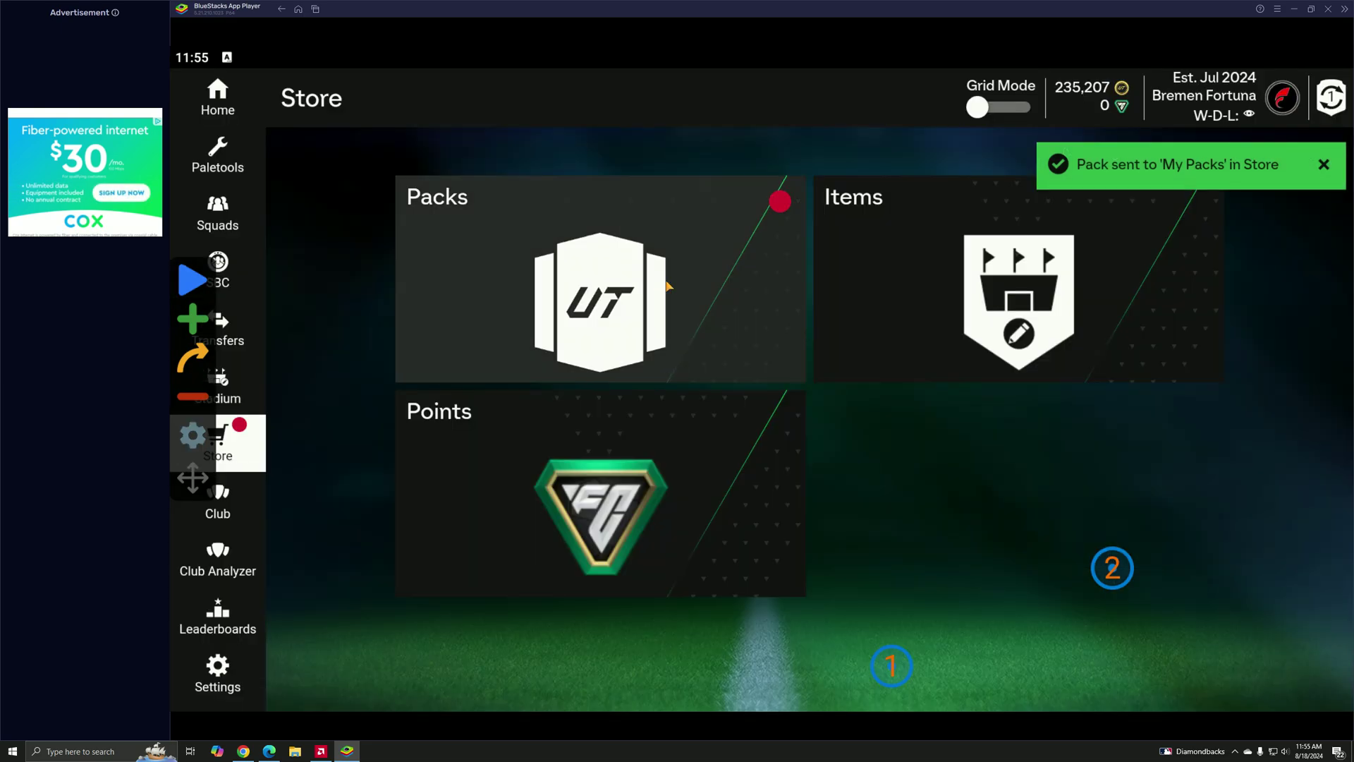
pyautogui.click(740, 270)
pyautogui.scroll(-4, 651, 403)
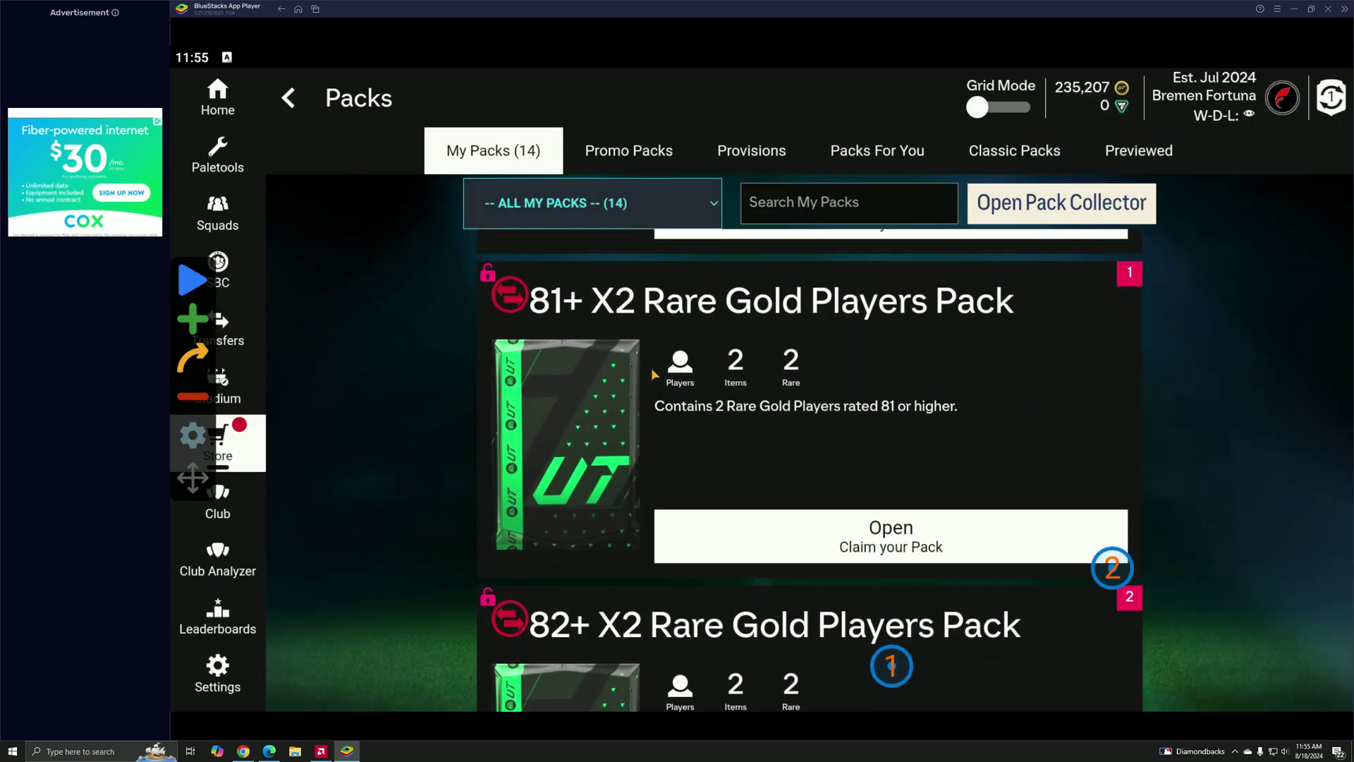
pyautogui.scroll(-4, 708, 436)
pyautogui.scroll(-5, 741, 424)
pyautogui.scroll(-3, 788, 529)
pyautogui.scroll(1, 788, 564)
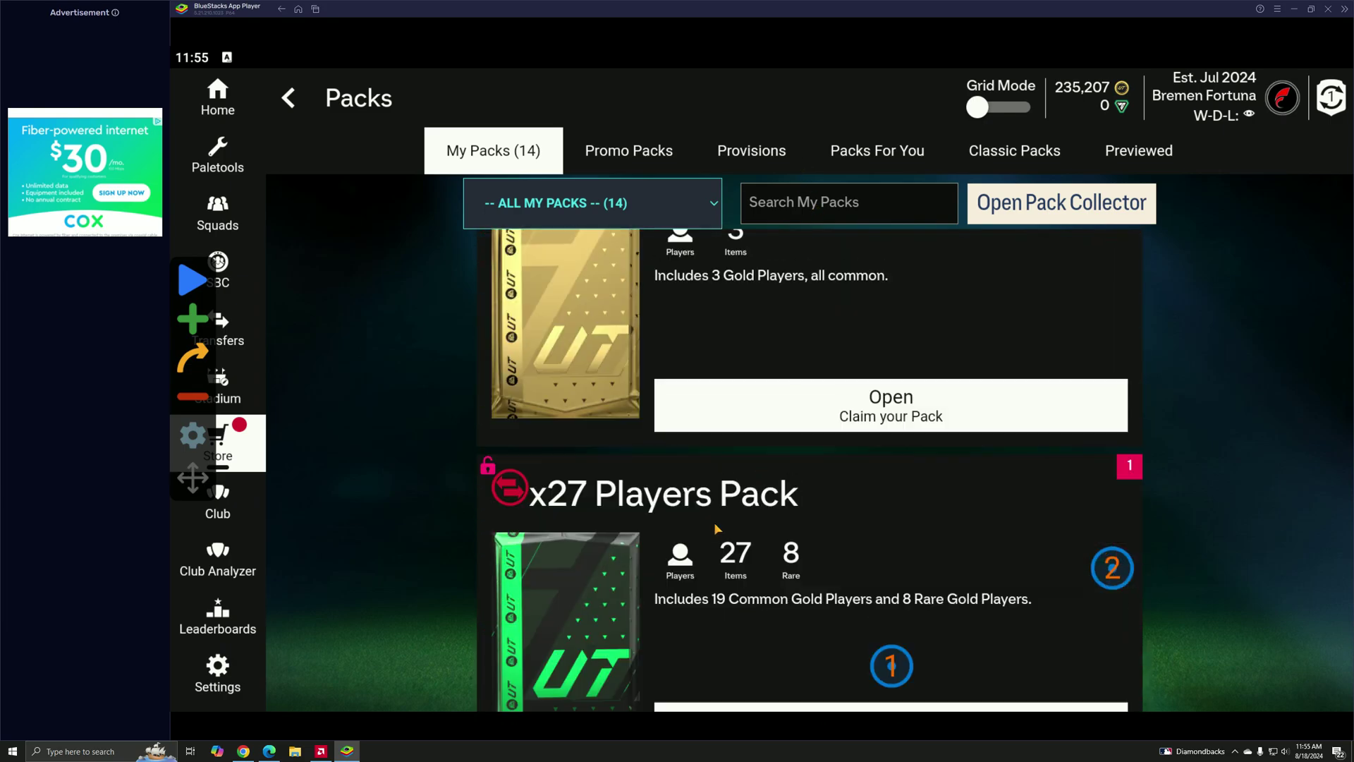
pyautogui.scroll(-1, 789, 563)
pyautogui.click(891, 662)
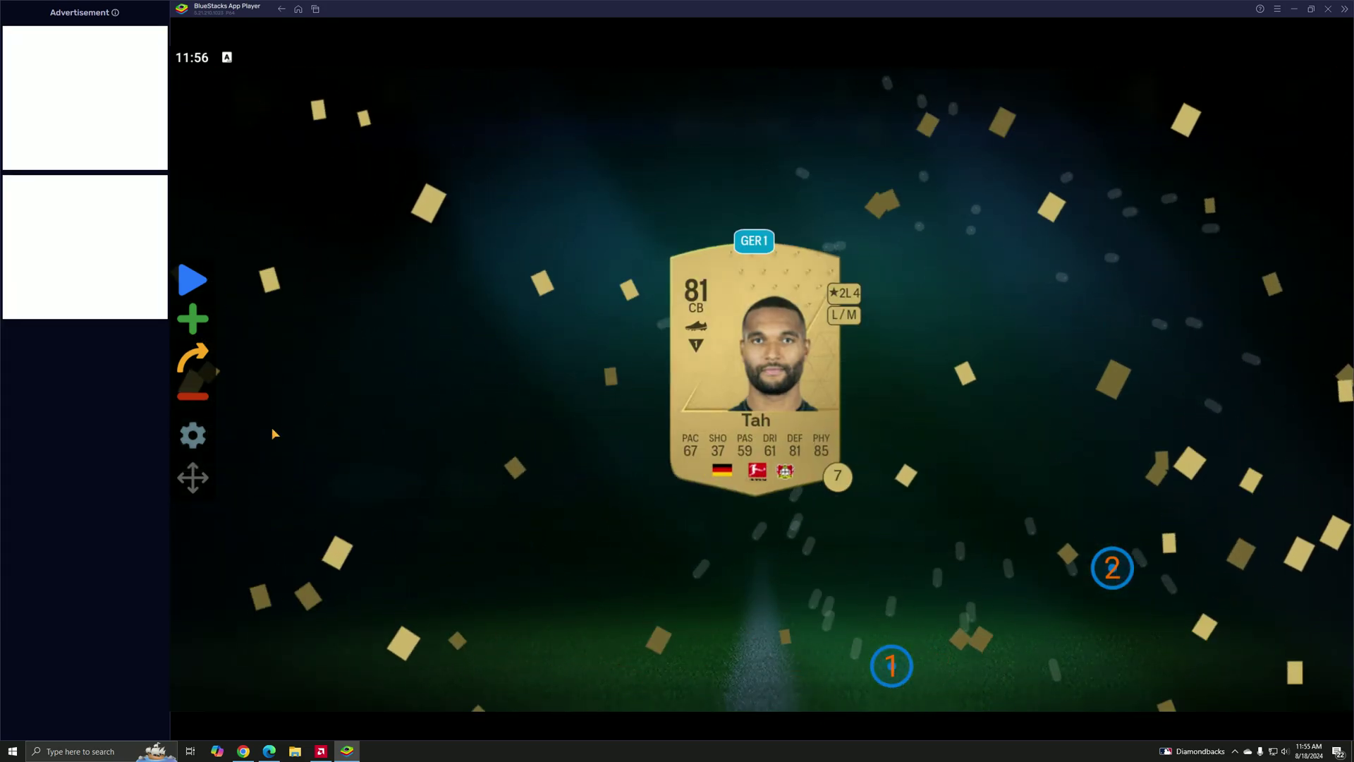
pyautogui.click(340, 414)
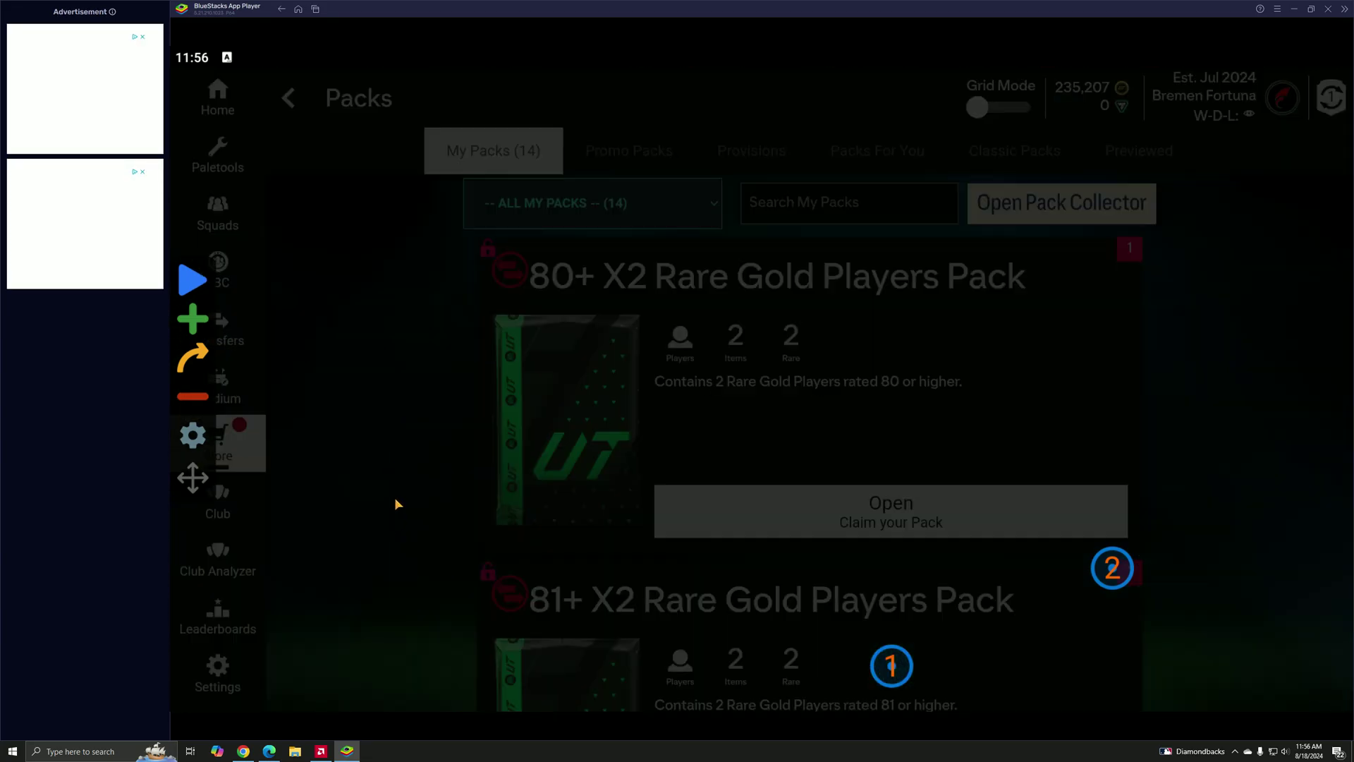
# Send the new players to the club and quick sell the untradeable duplicates.
pyautogui.click(947, 156)
pyautogui.click(762, 391)
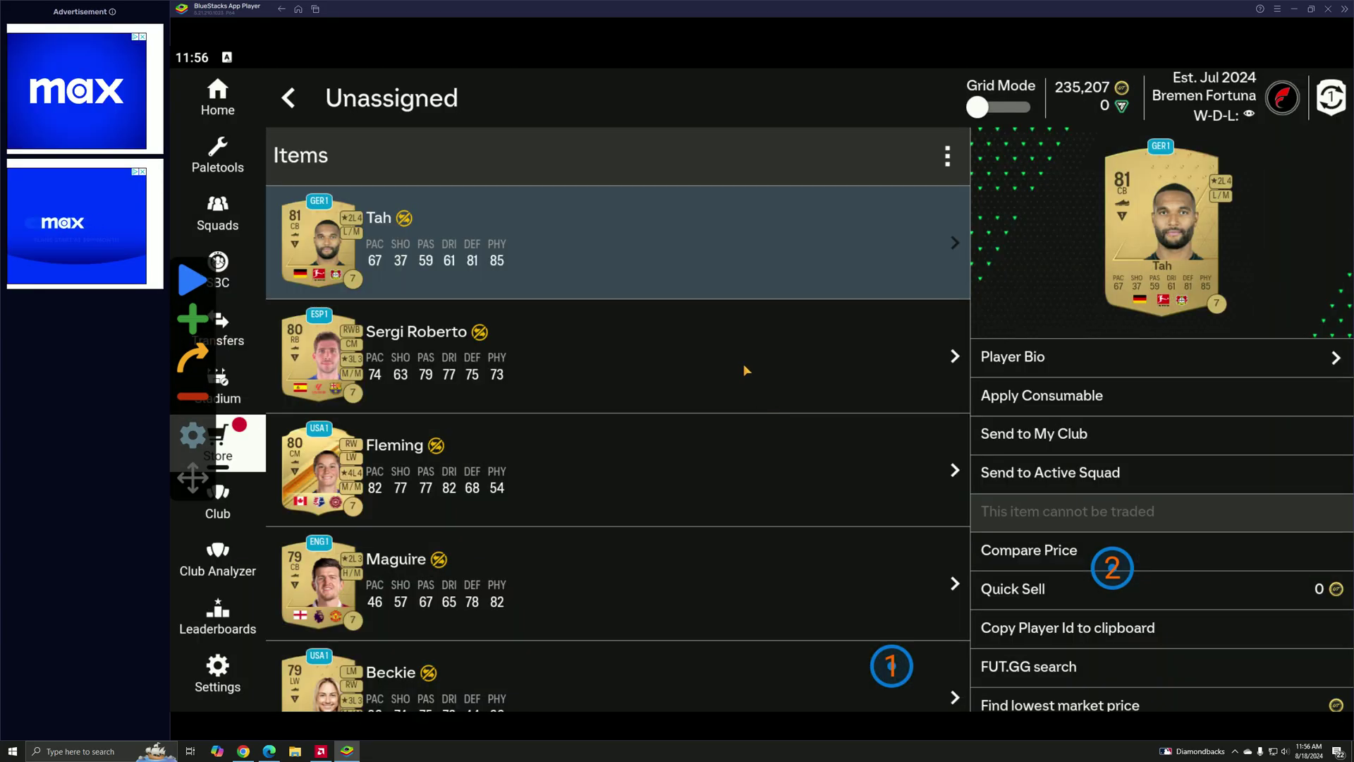
pyautogui.click(946, 157)
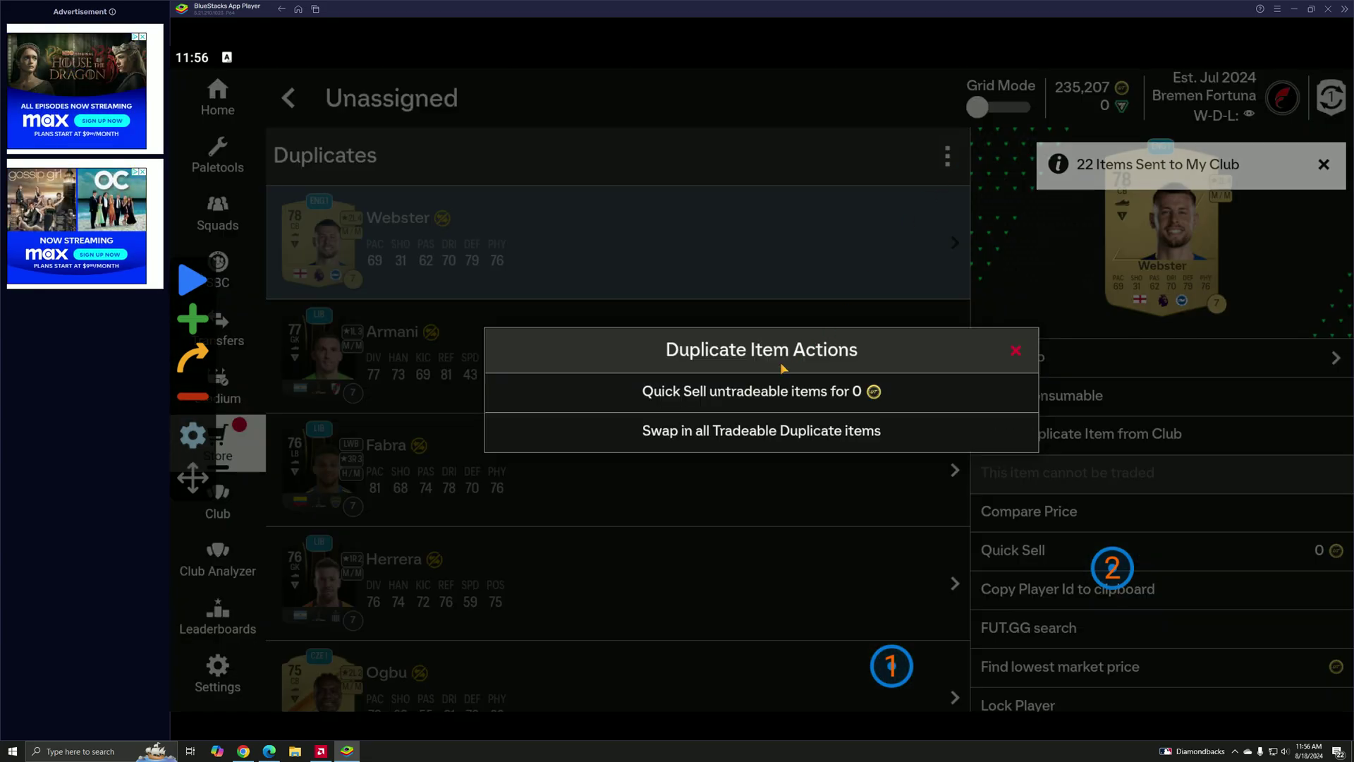
pyautogui.click(763, 387)
pyautogui.click(552, 438)
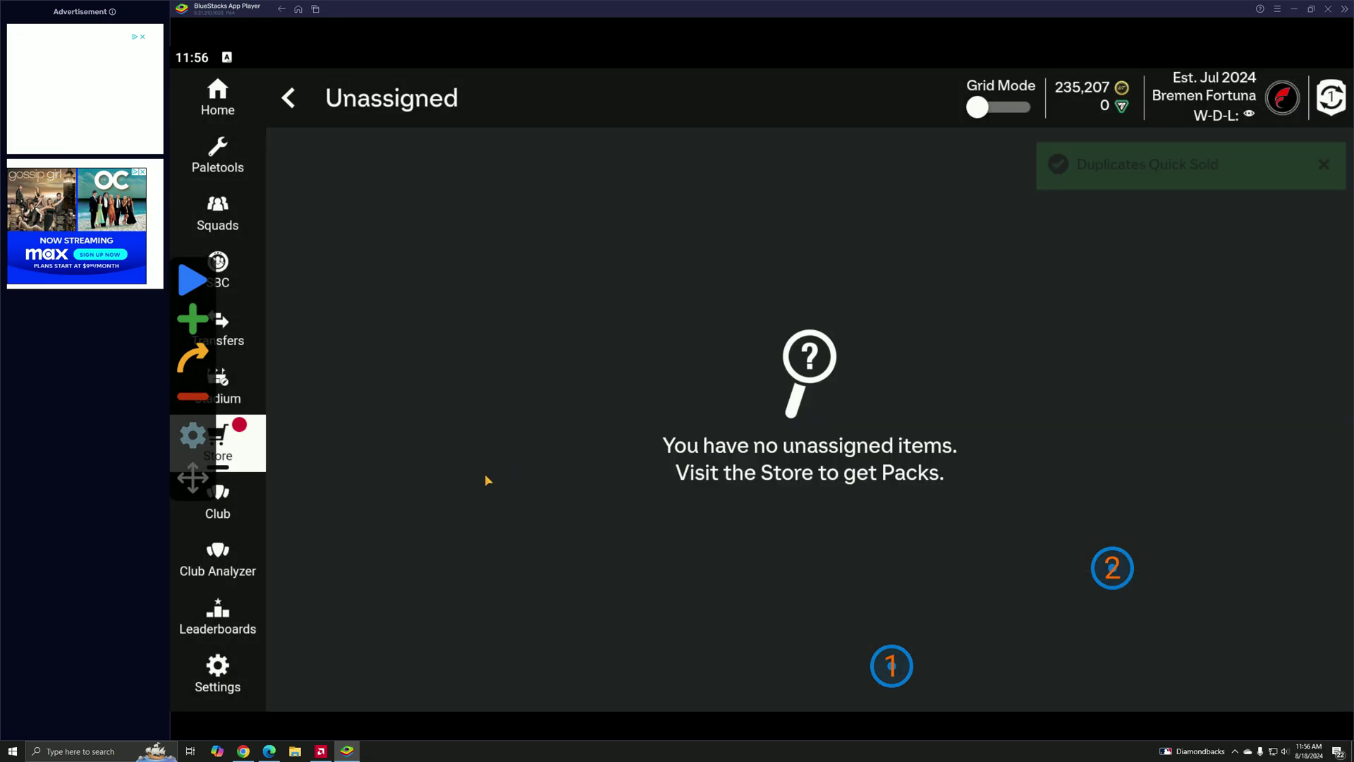
# Open 82+ Player Pick from Favourites, aim the auto-click taps, and build using the template.
pyautogui.click(217, 269)
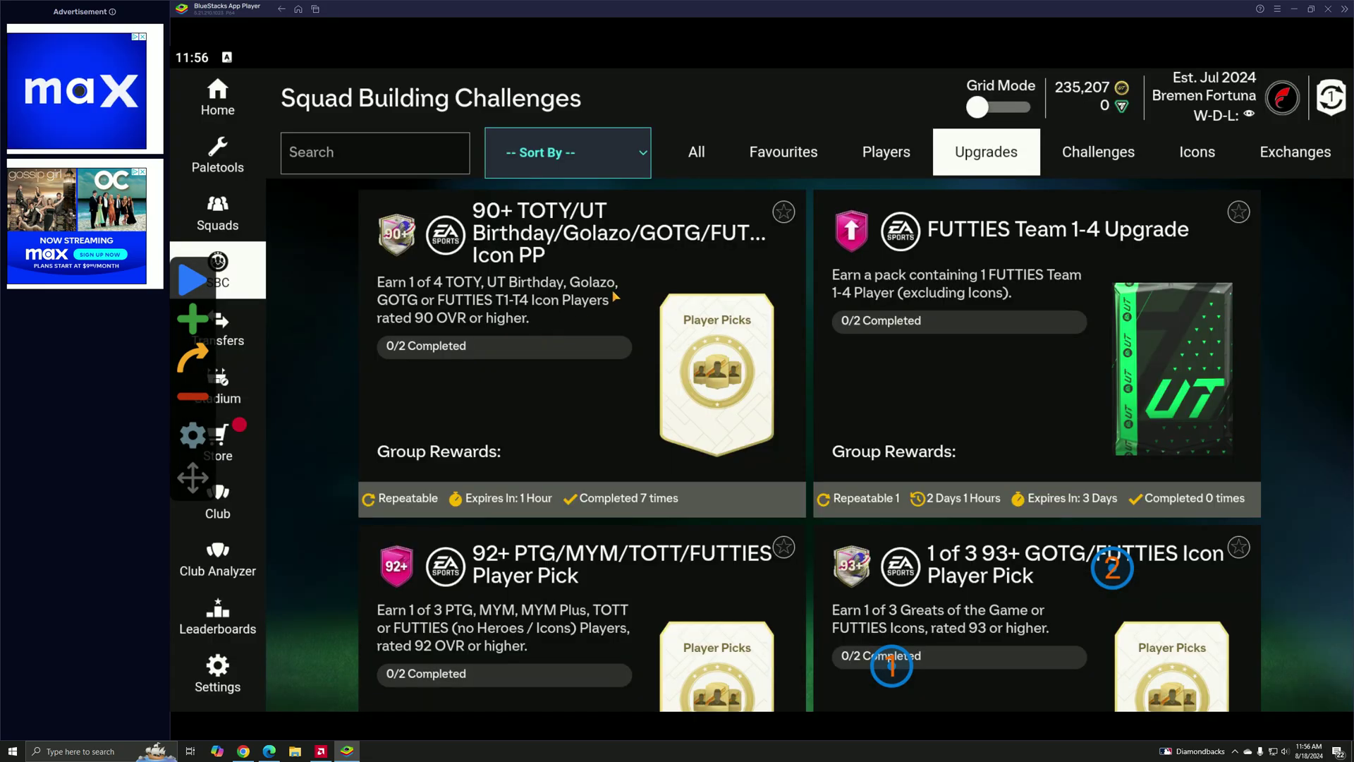
pyautogui.scroll(-2, 960, 479)
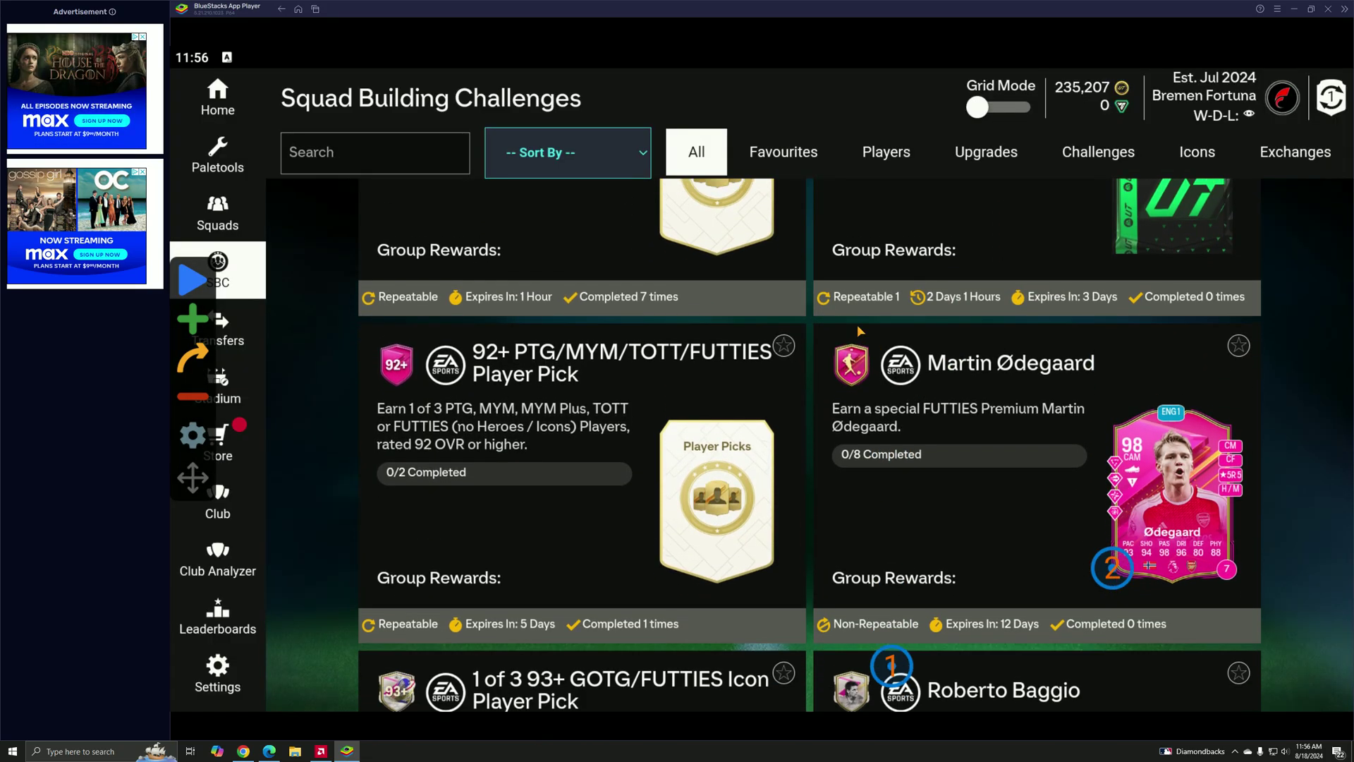
pyautogui.scroll(2, 961, 478)
pyautogui.click(784, 152)
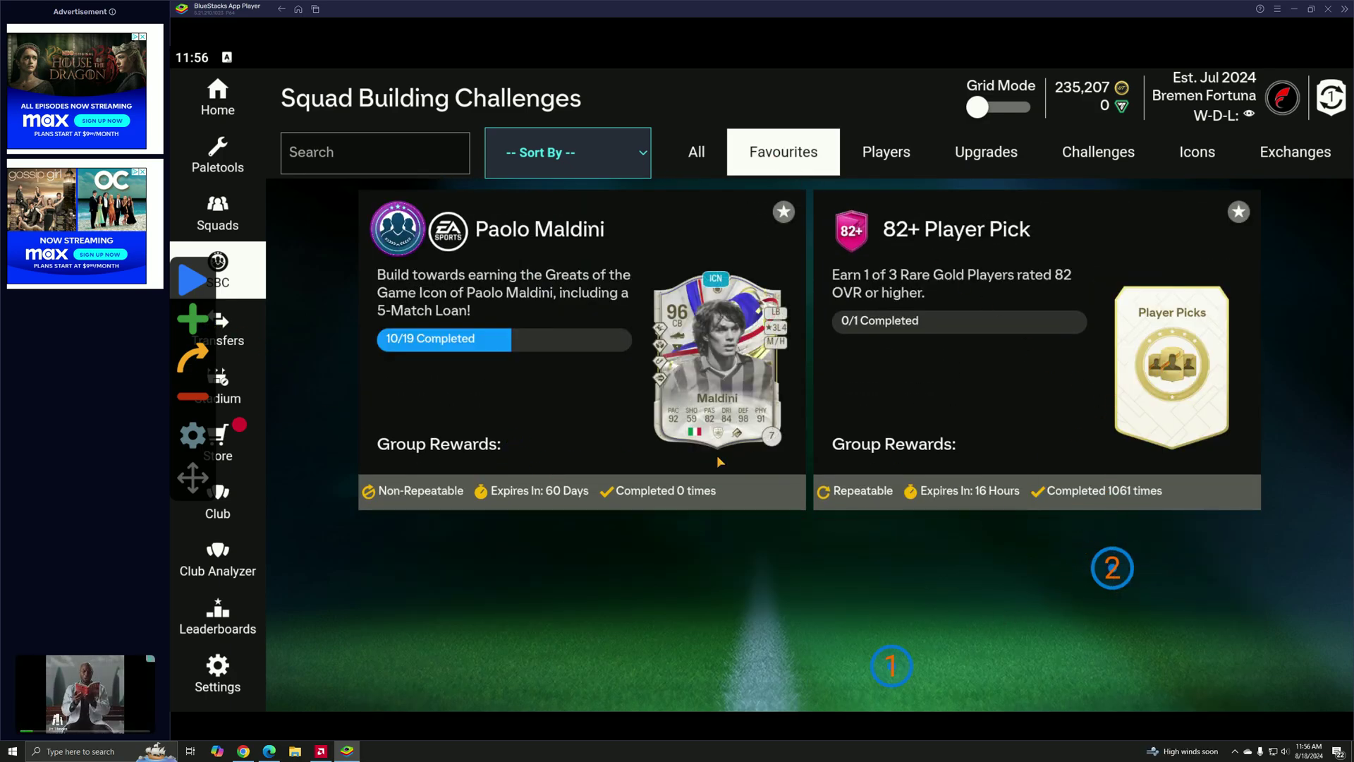
pyautogui.moveTo(1111, 569); pyautogui.dragTo(1048, 602)
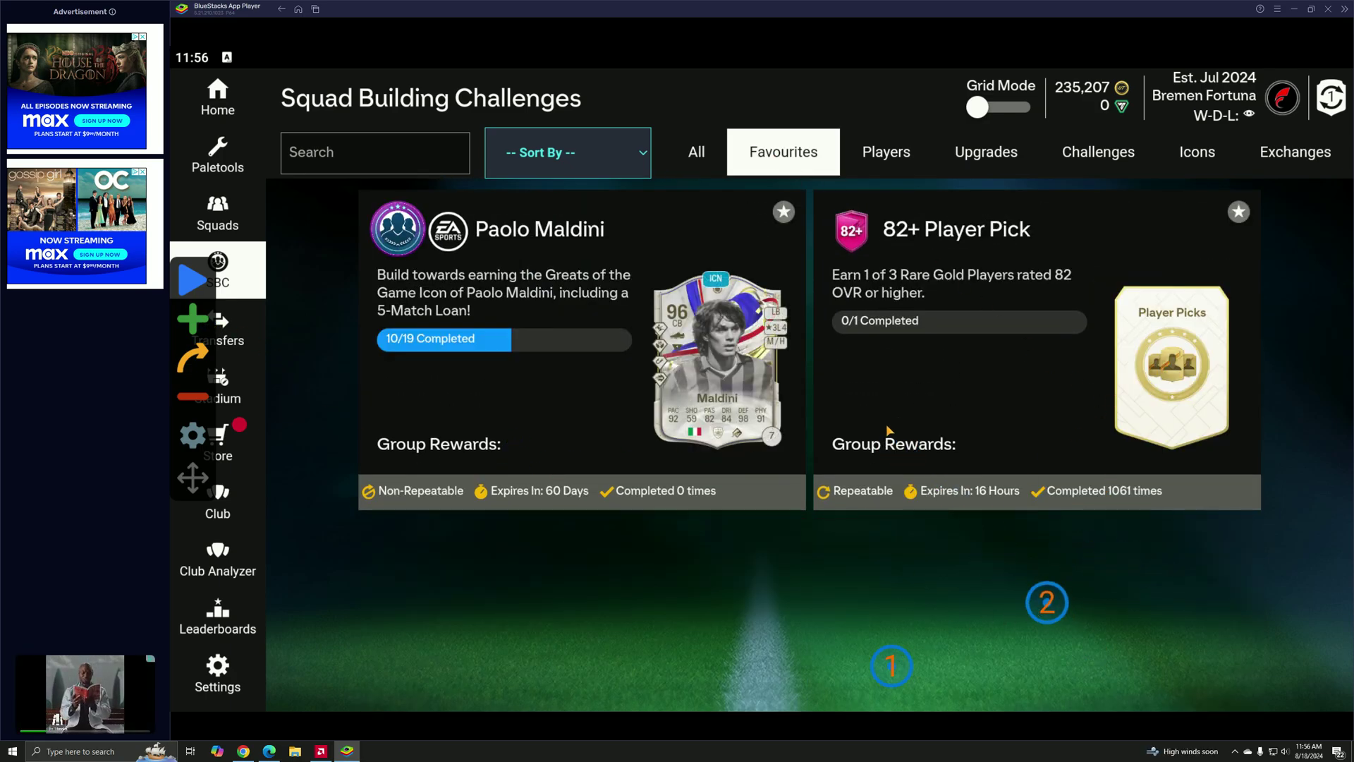
pyautogui.moveTo(891, 666); pyautogui.dragTo(862, 399)
pyautogui.click(929, 408)
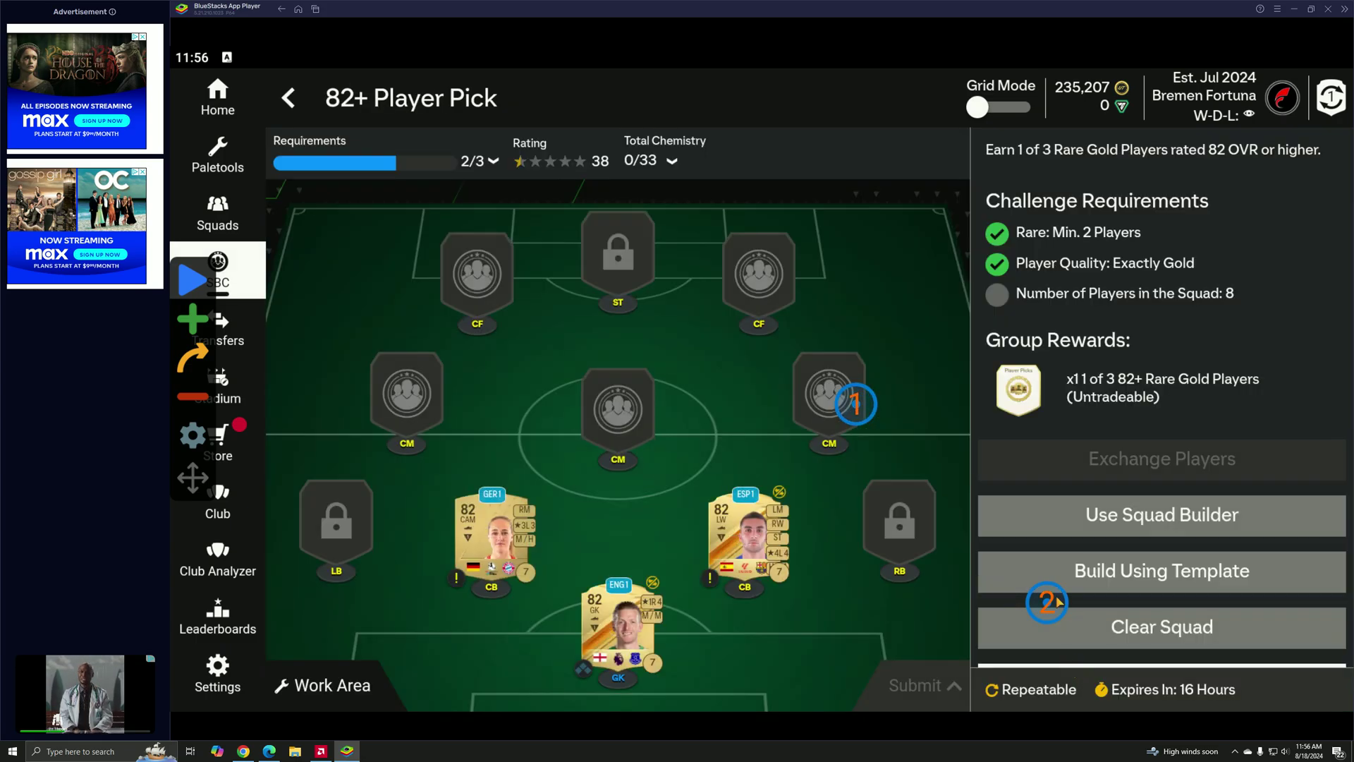
pyautogui.moveTo(1047, 602); pyautogui.dragTo(1096, 548)
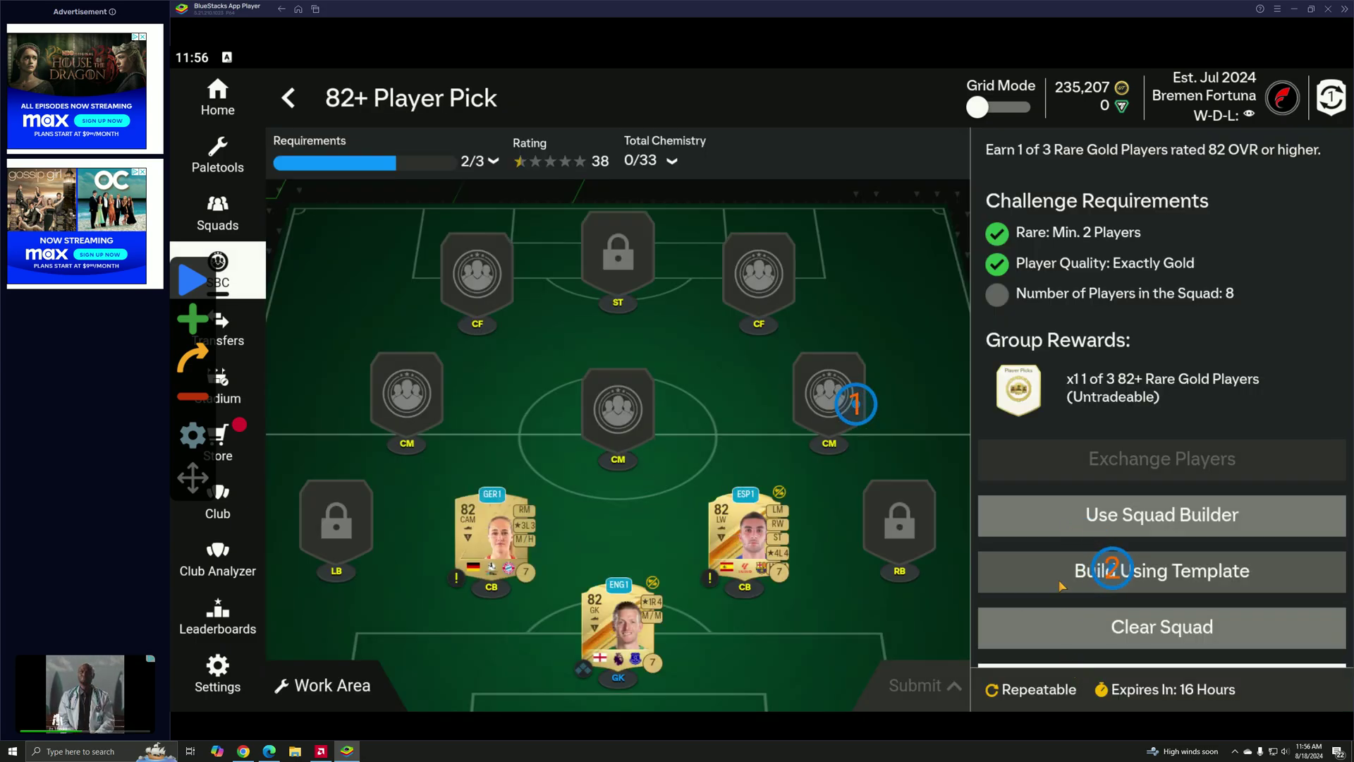
pyautogui.click(1109, 569)
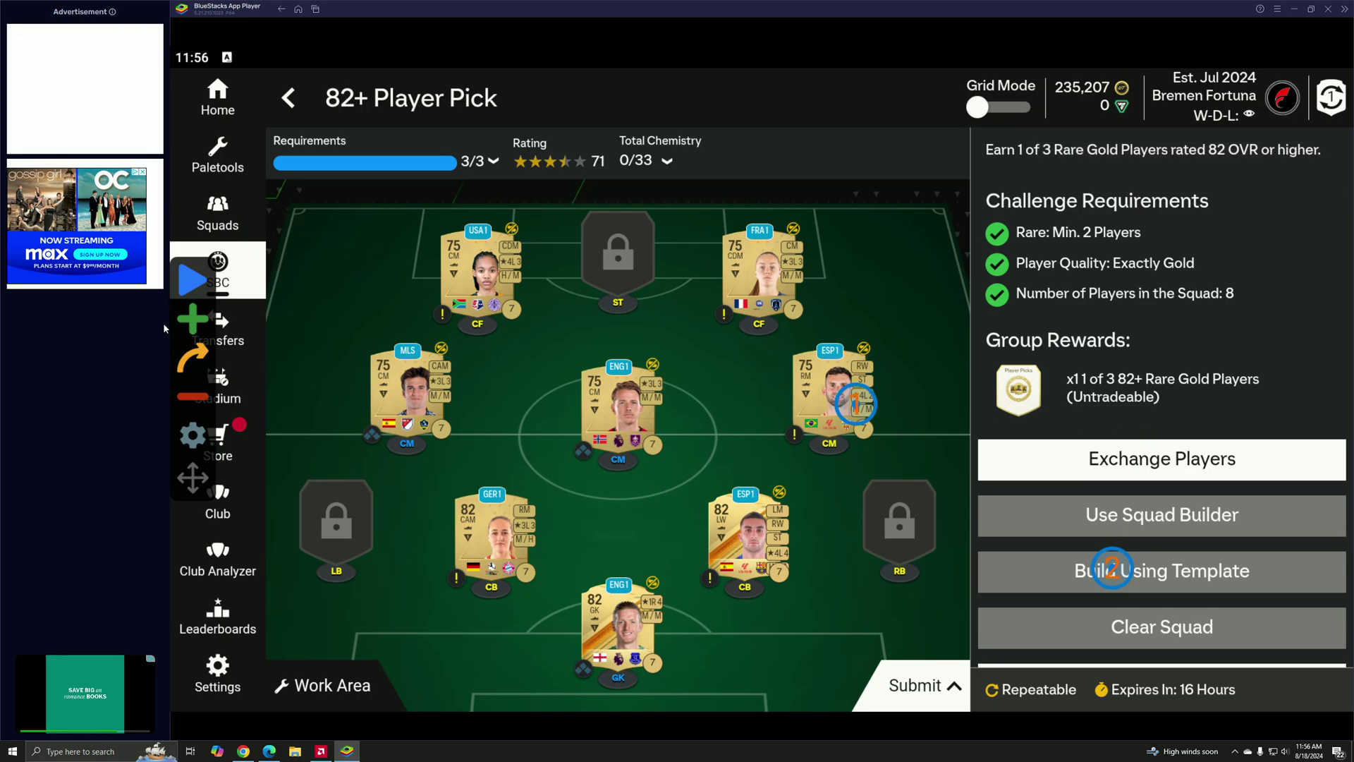
# Add a third auto-click tap and give tap 1 a one-second delay.
pyautogui.click(762, 380)
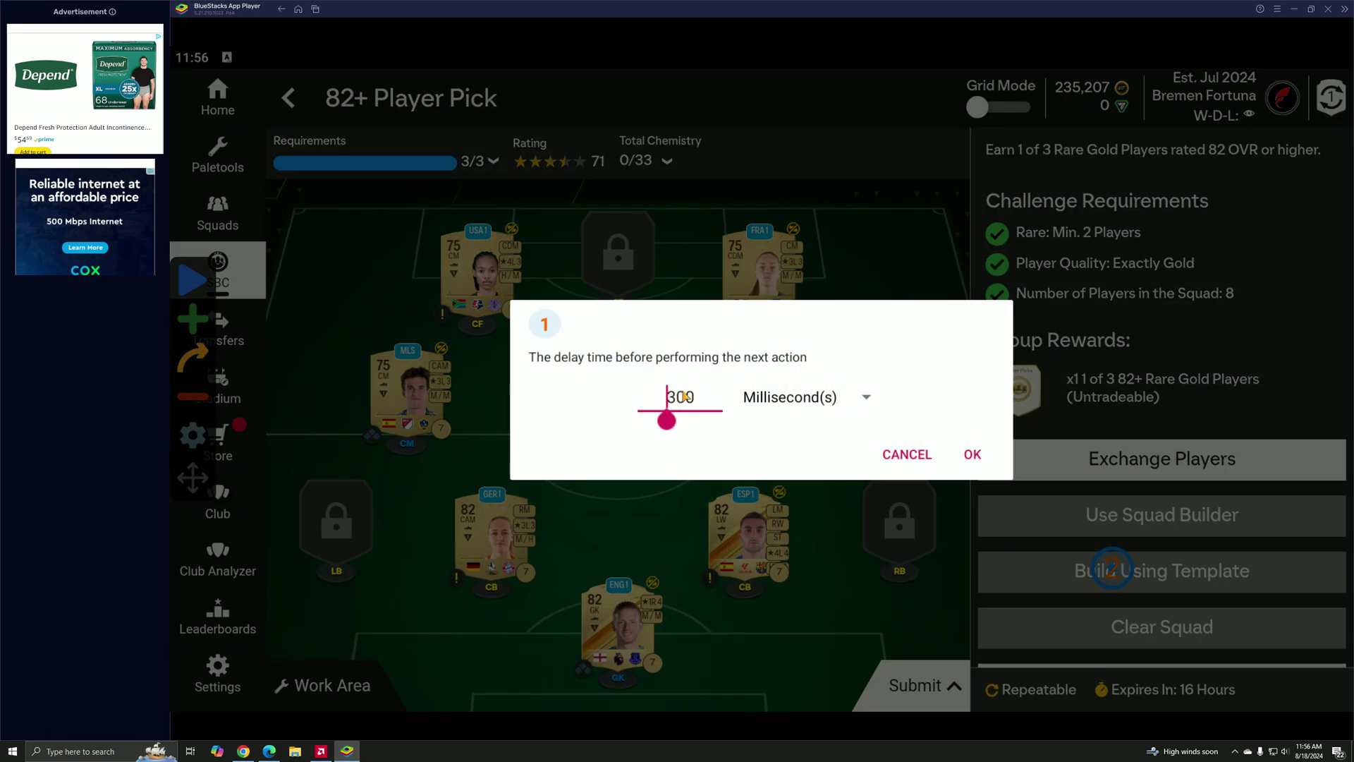
pyautogui.write('1')
pyautogui.click(804, 397)
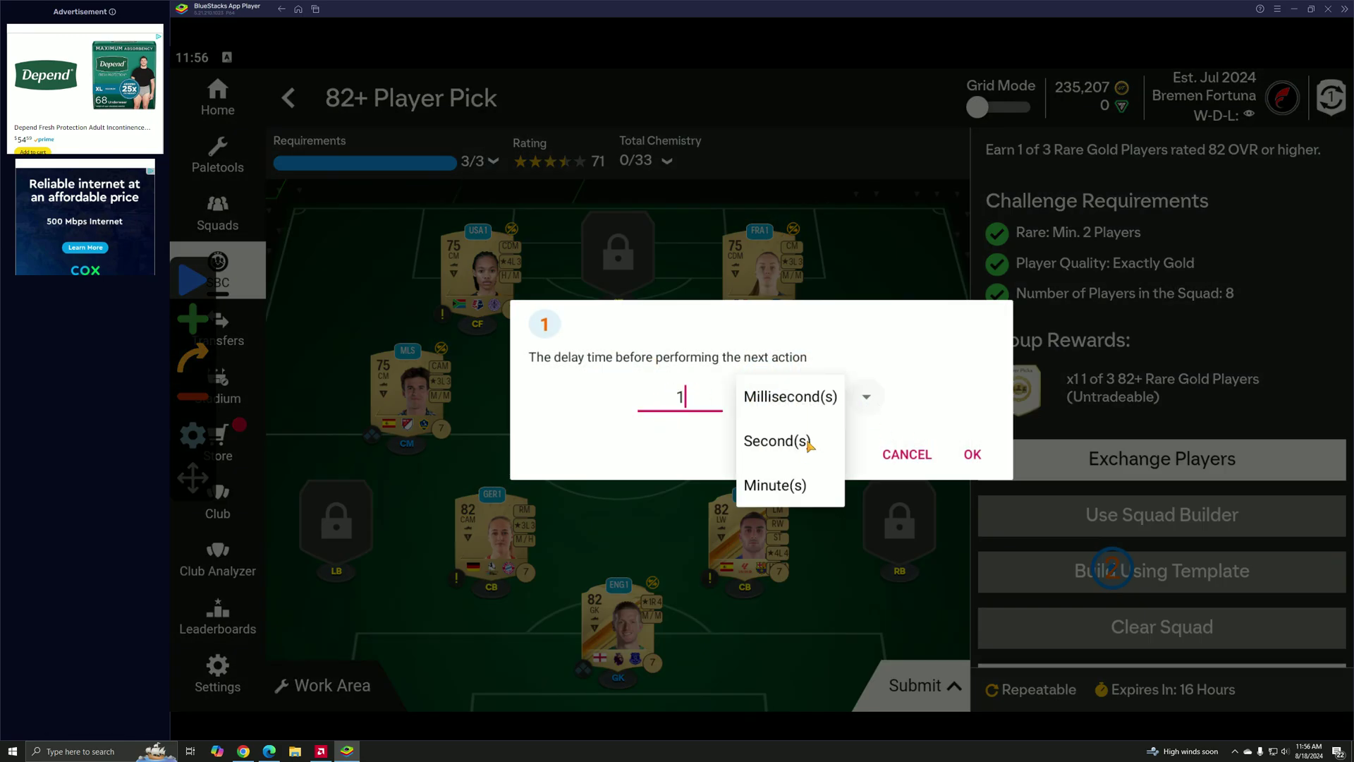
pyautogui.click(778, 439)
pyautogui.click(972, 454)
# Give tap 2 a one-second delay and aim tap 3 at the Submit button.
pyautogui.click(1111, 569)
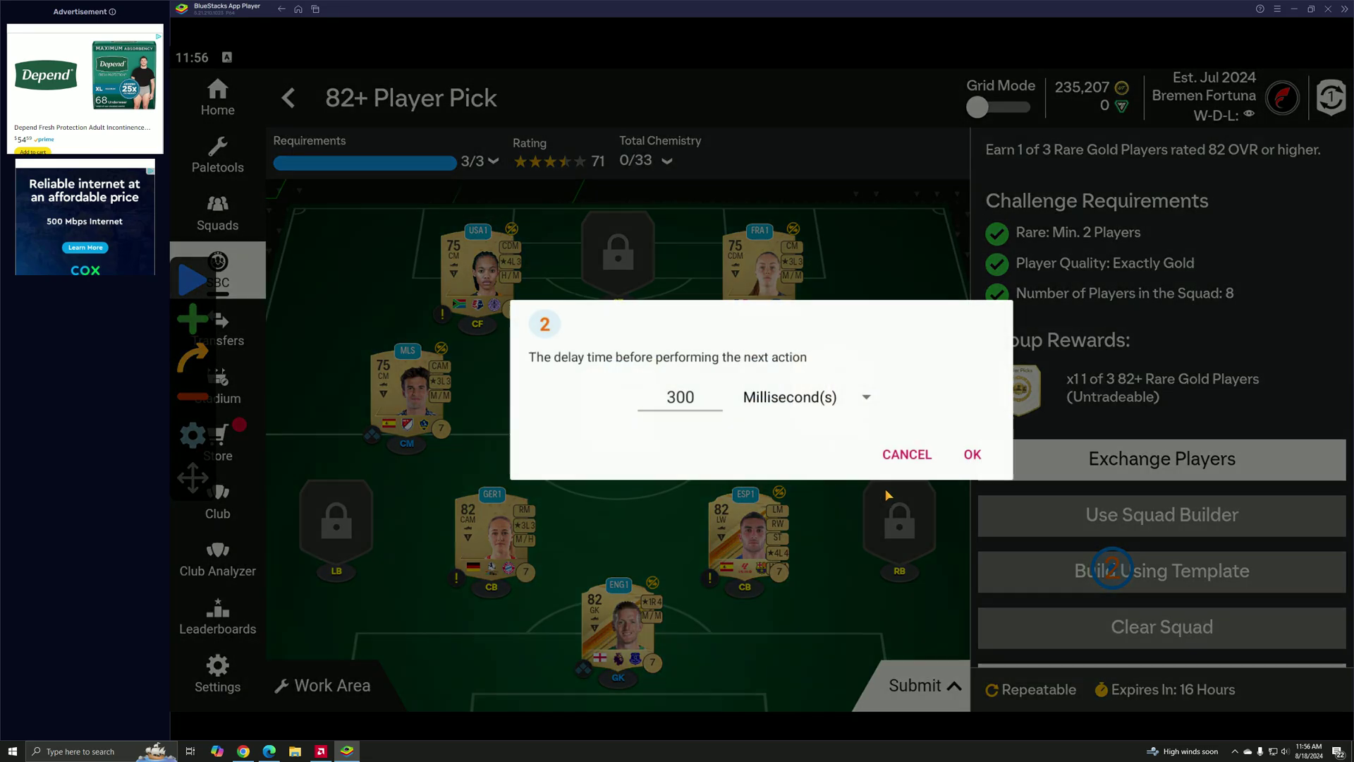
pyautogui.click(692, 397)
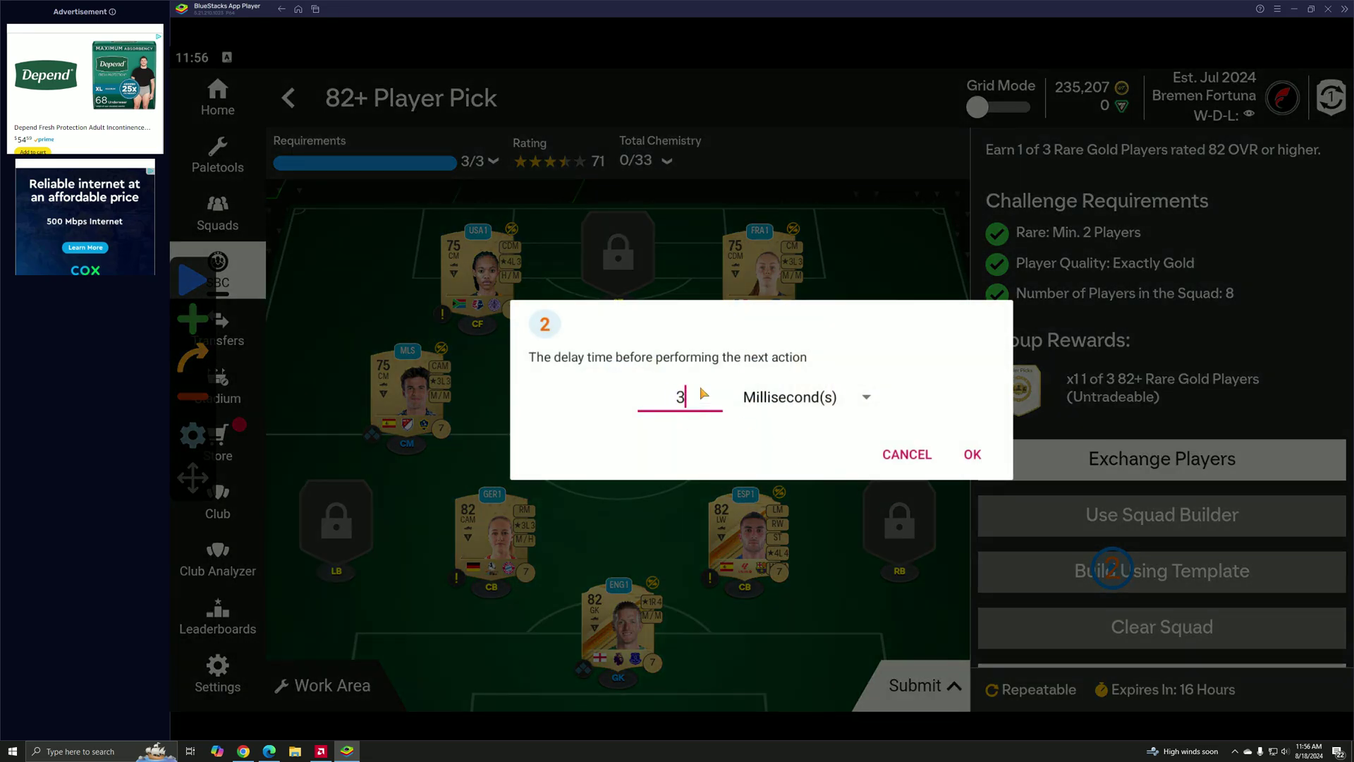
pyautogui.write('1')
pyautogui.click(790, 397)
pyautogui.click(777, 439)
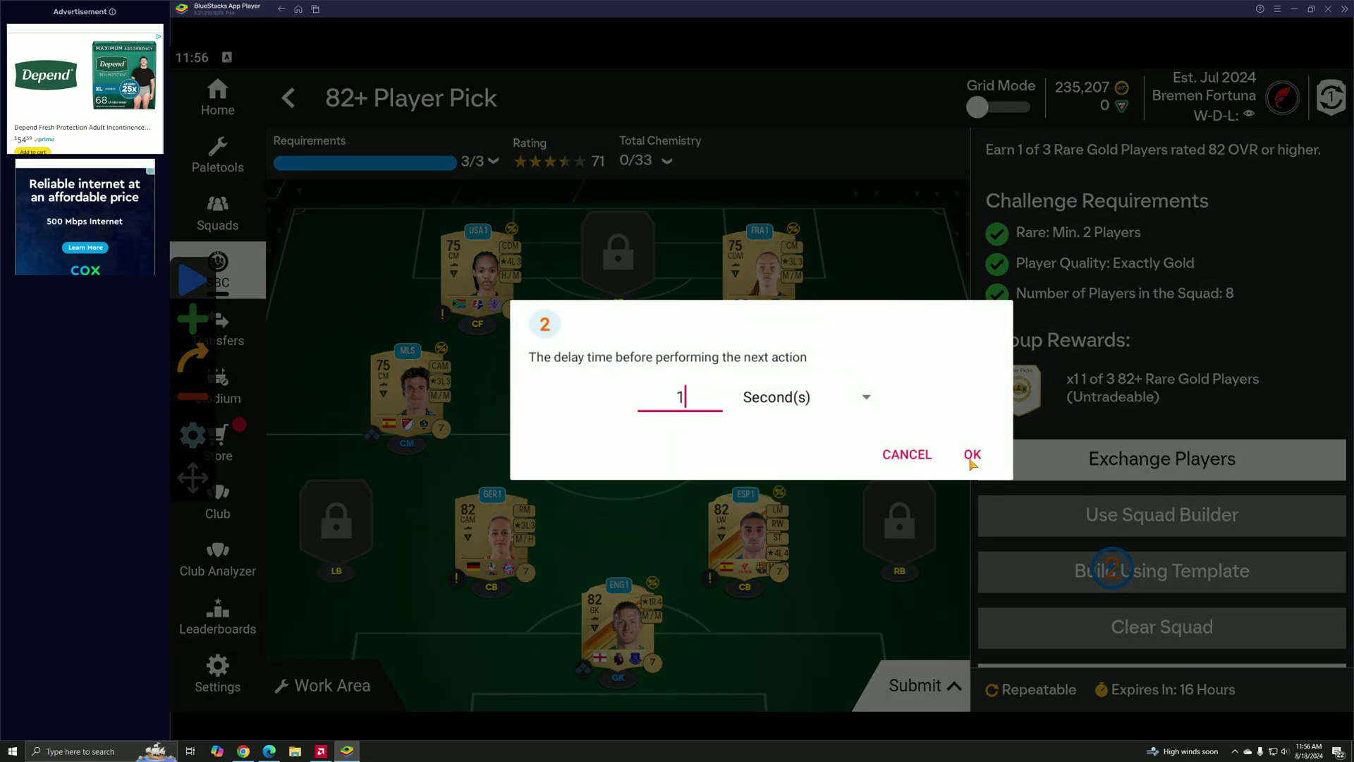
pyautogui.click(972, 453)
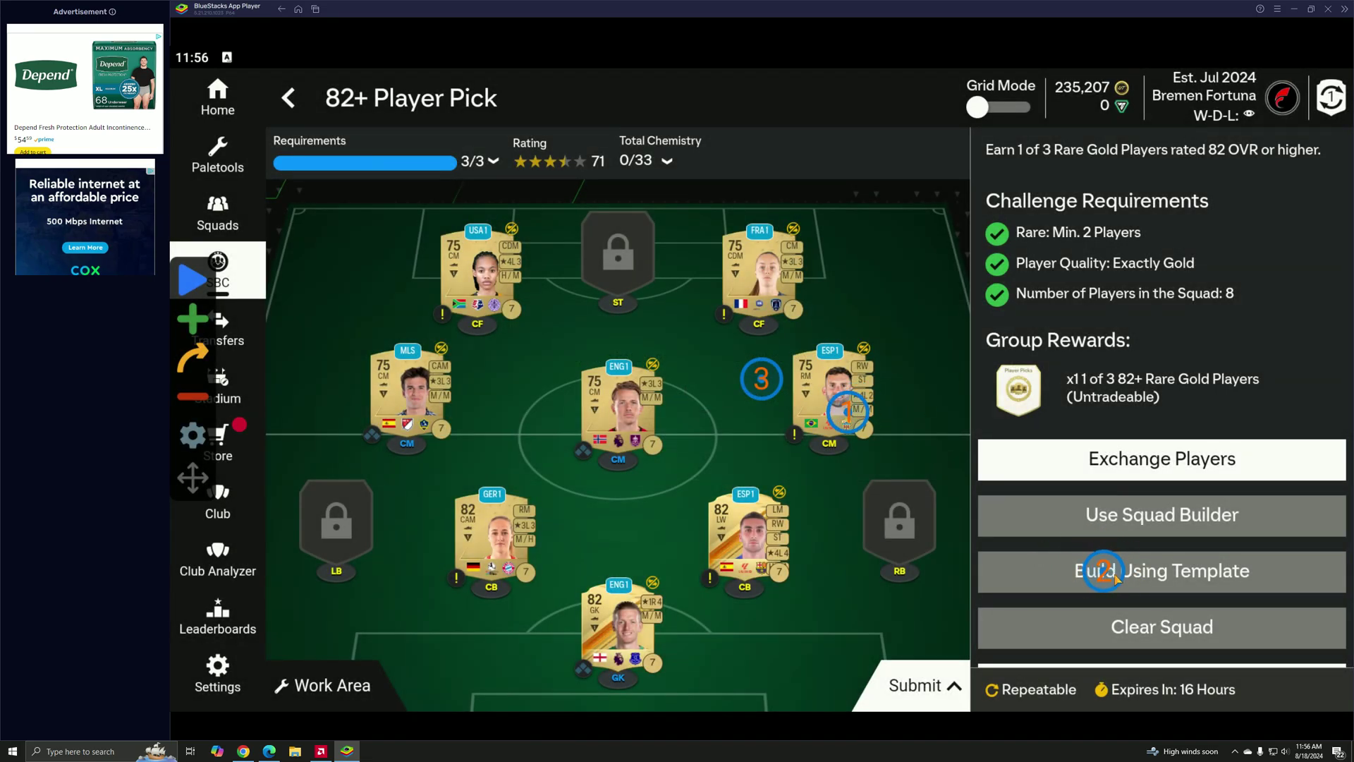
pyautogui.moveTo(763, 379); pyautogui.dragTo(893, 675)
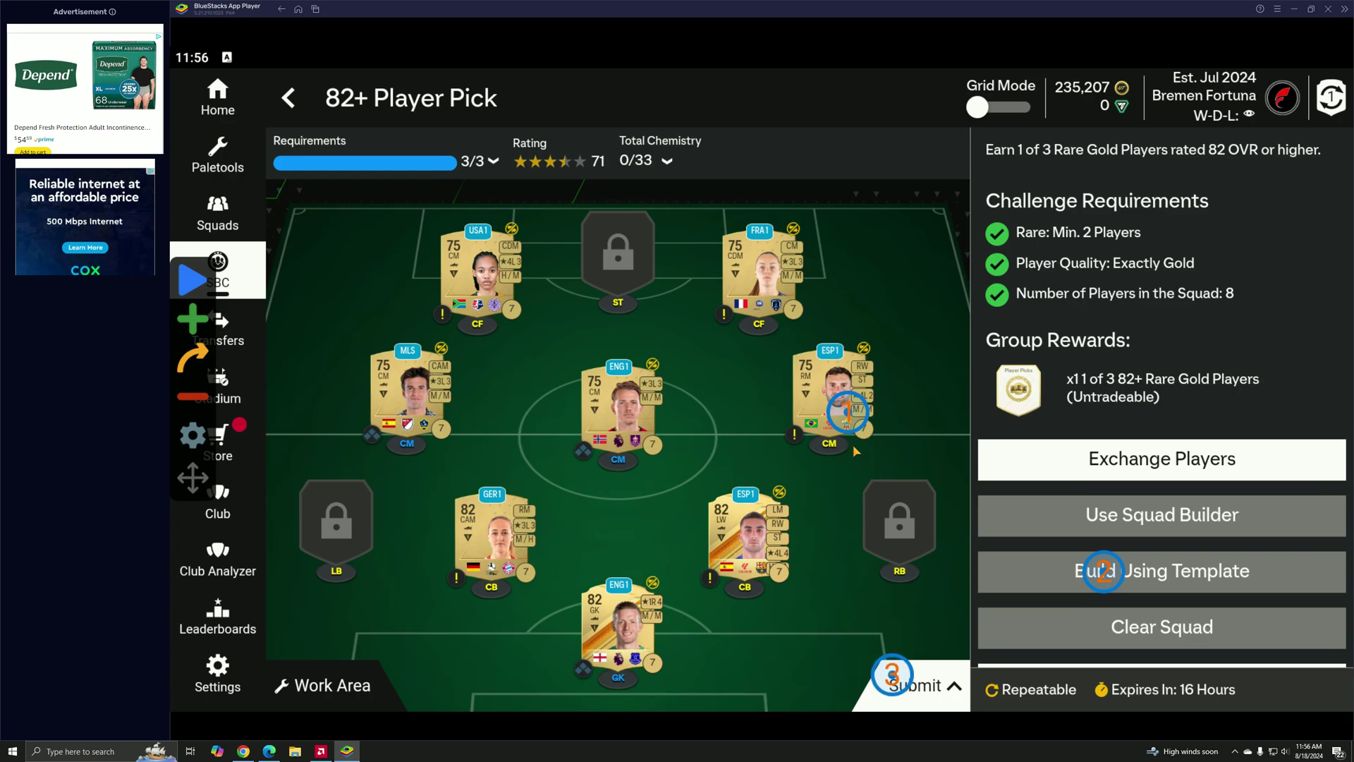
# Submit the 82+ Player Pick squad and add a fourth tap aimed at Claim Rewards.
pyautogui.click(926, 690)
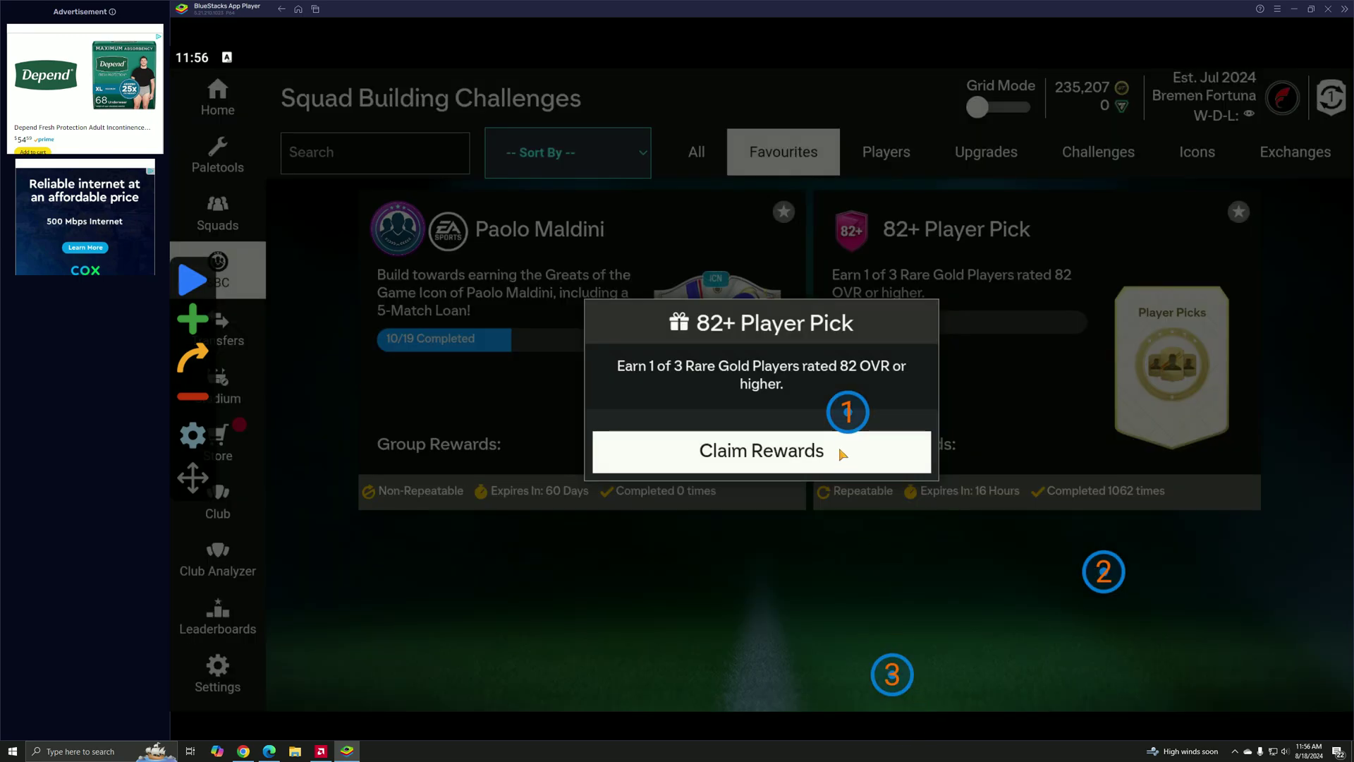
pyautogui.click(194, 321)
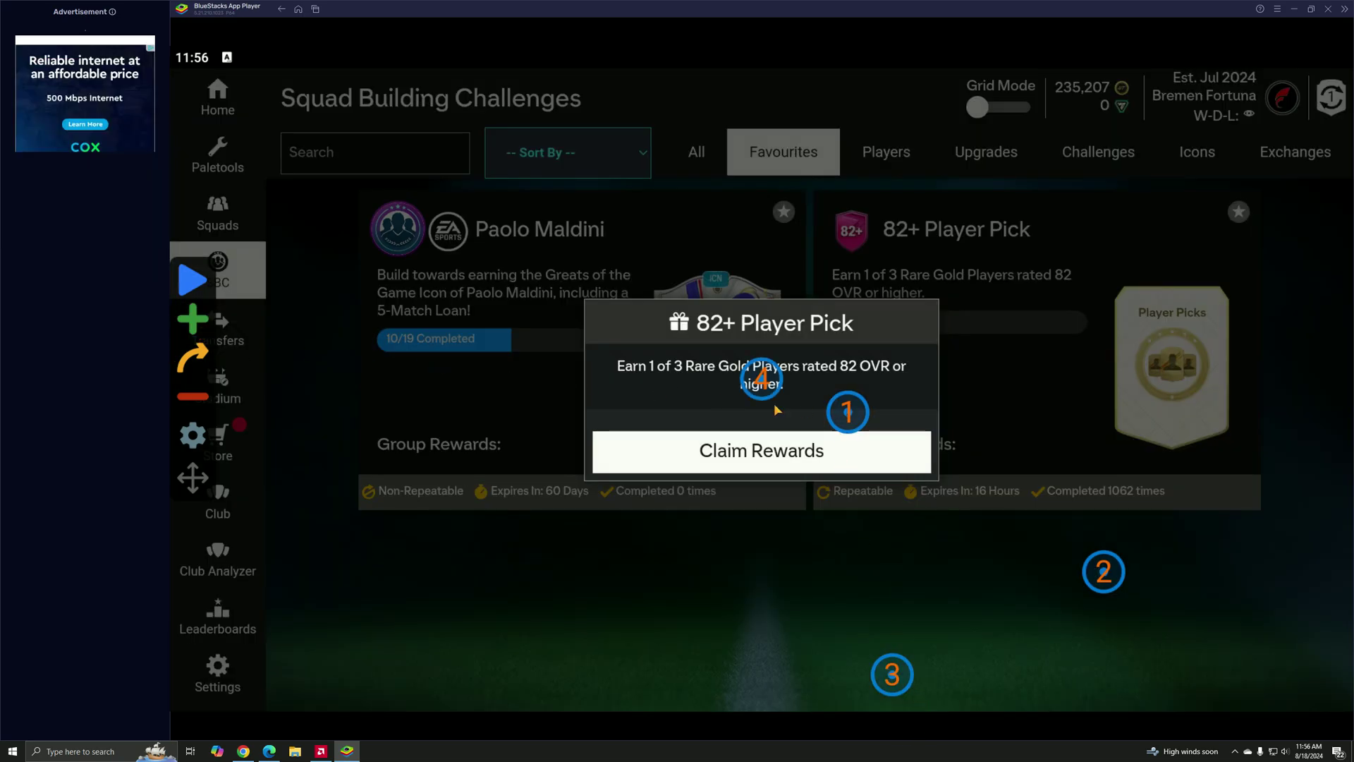
pyautogui.moveTo(847, 412); pyautogui.dragTo(871, 450)
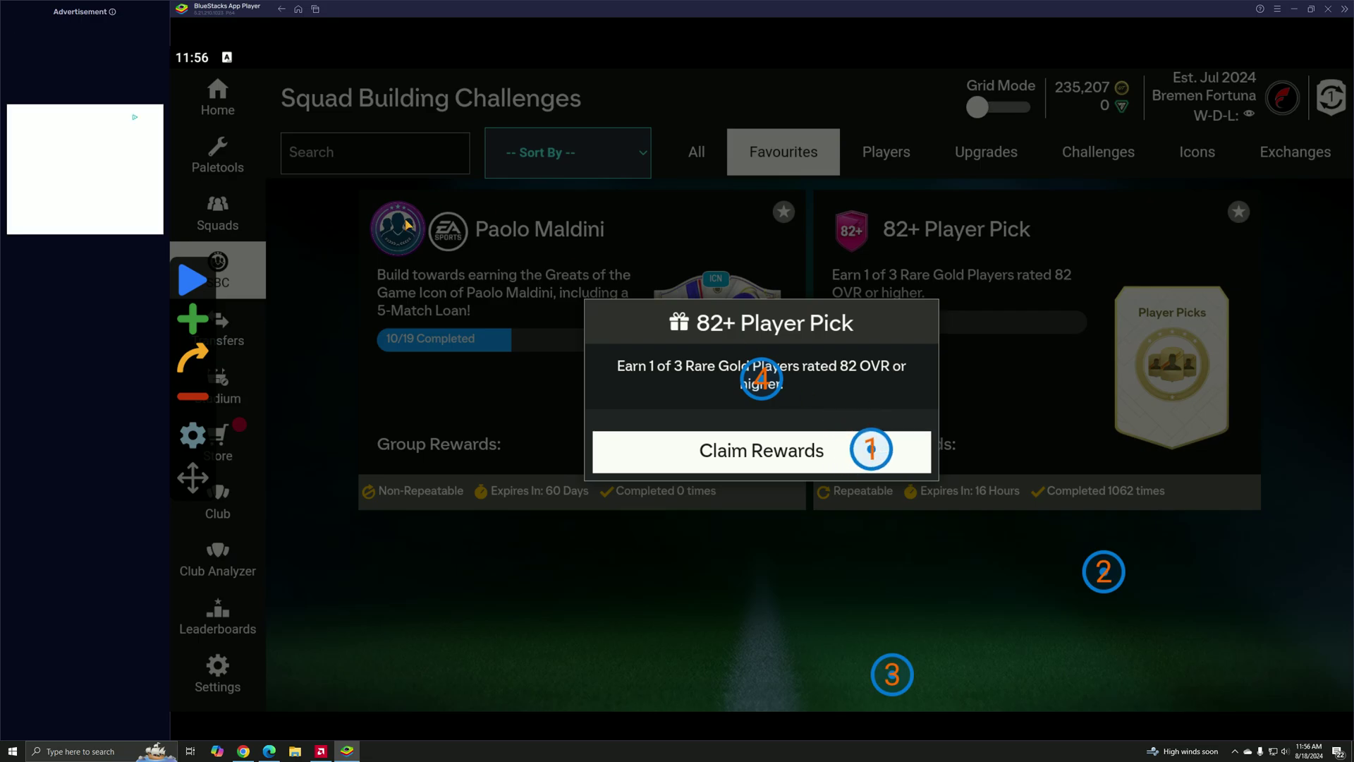
pyautogui.click(193, 397)
pyautogui.click(193, 280)
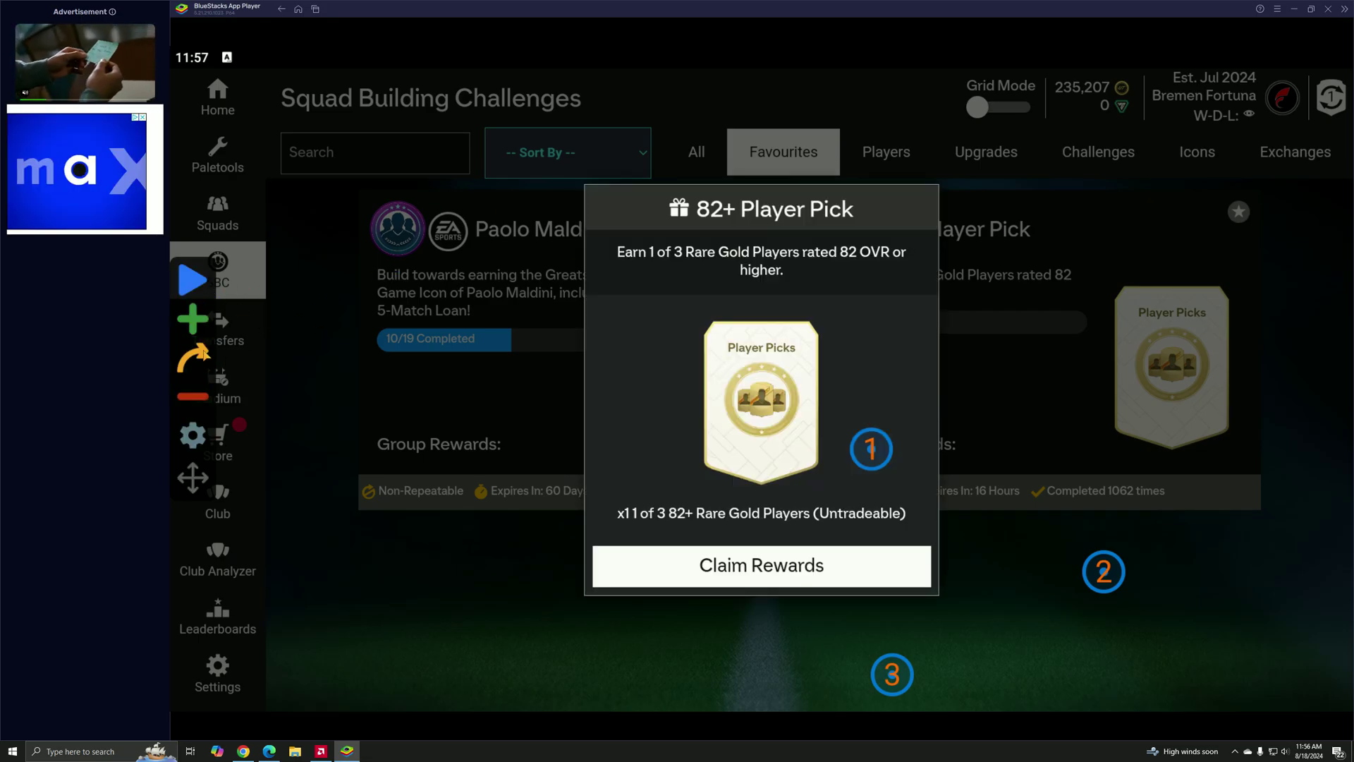
# Replace the unwanted swipe with a fourth Claim Rewards tap and run the macro.
pyautogui.click(194, 317)
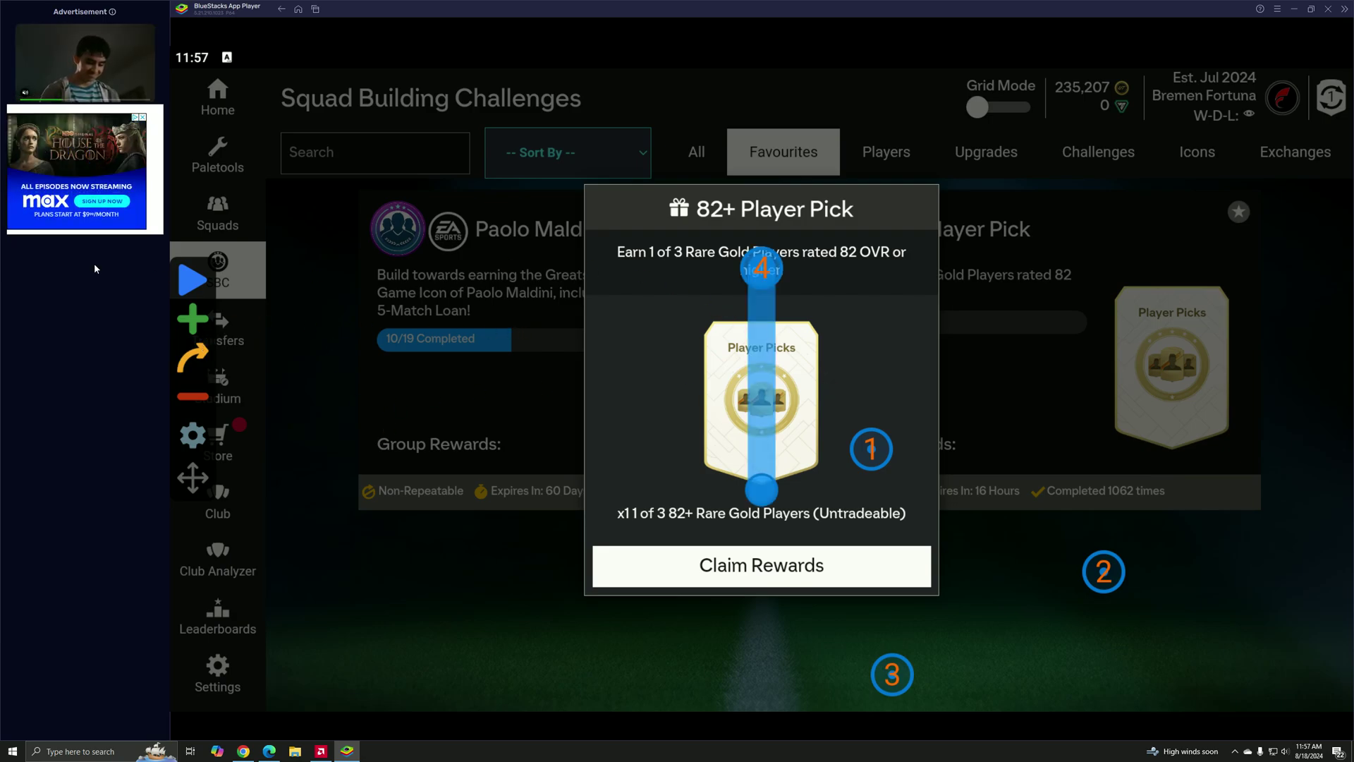
pyautogui.click(193, 397)
pyautogui.click(193, 318)
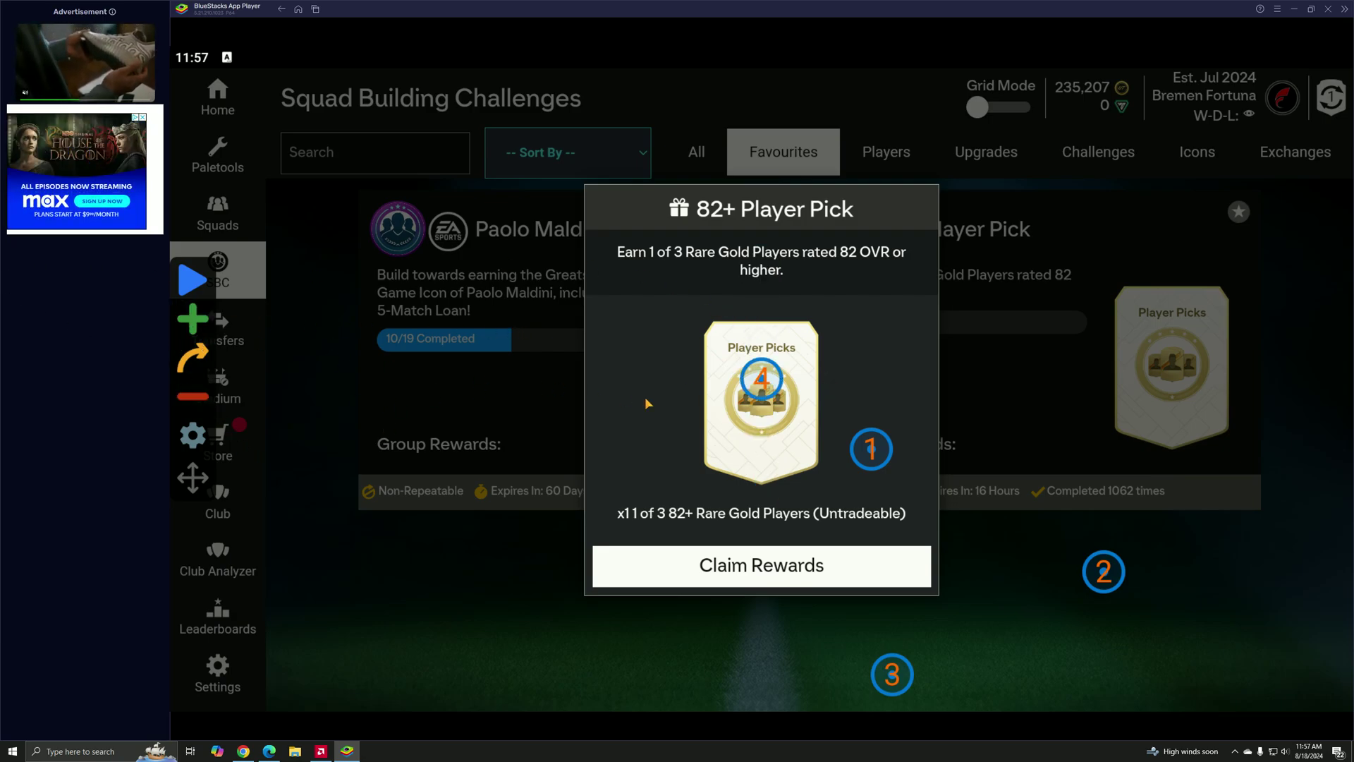
pyautogui.moveTo(763, 381); pyautogui.dragTo(831, 562)
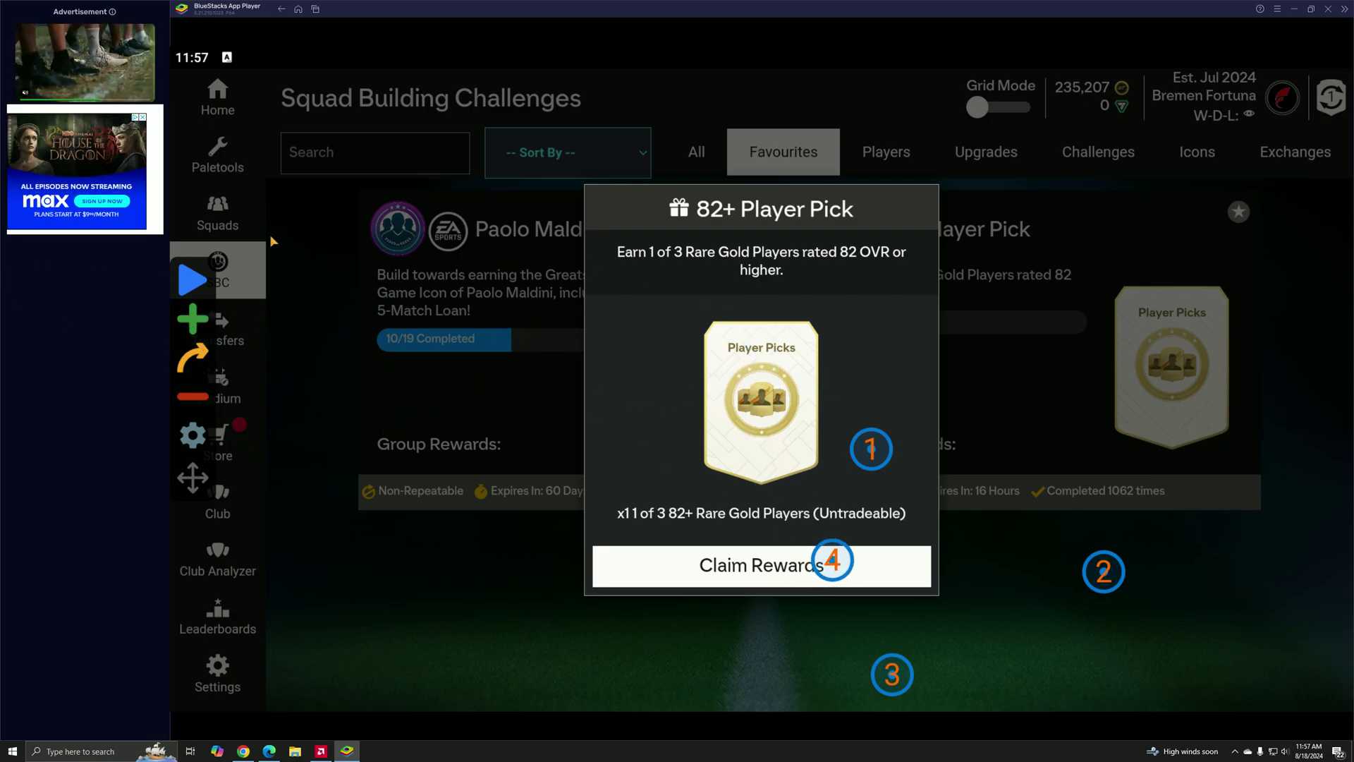
pyautogui.click(193, 279)
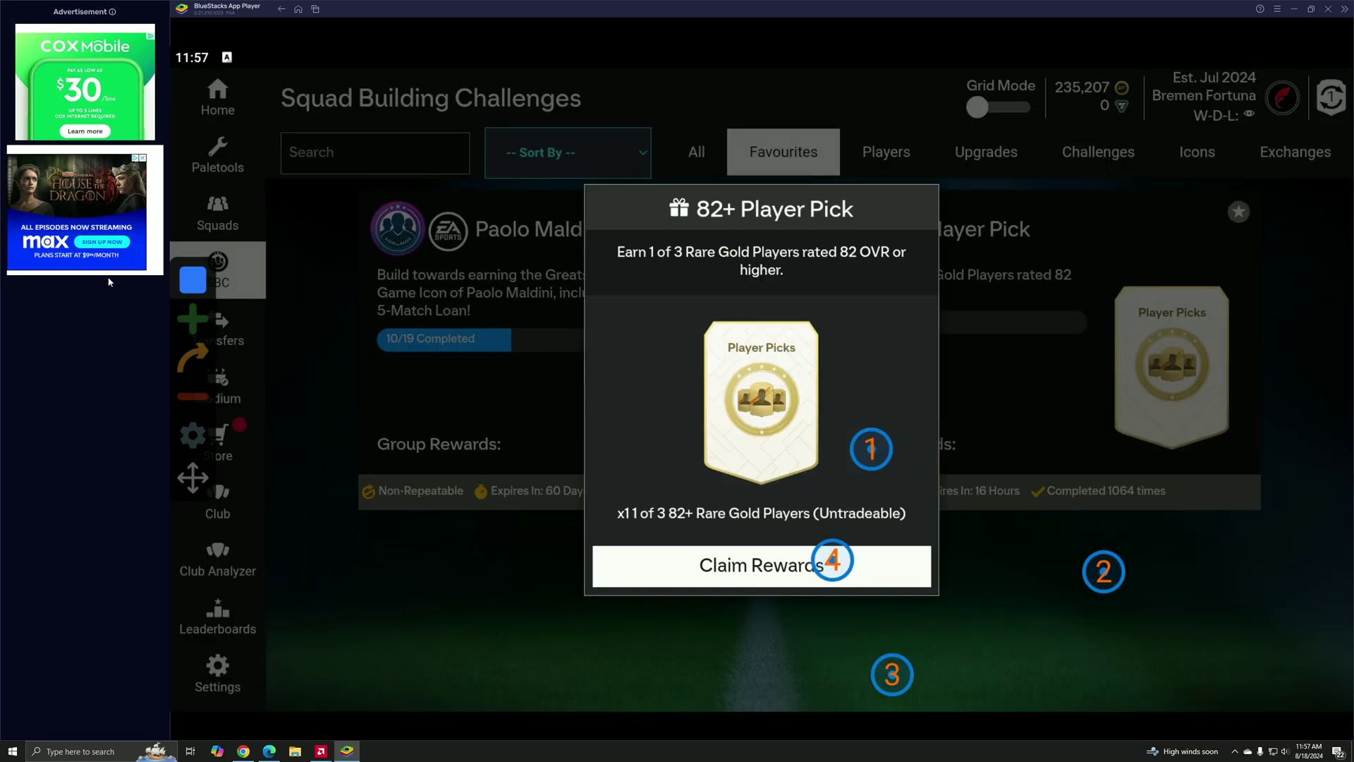
# Return to the web app and auto-fill the 82+ Player Pick squad.
pyautogui.click(244, 752)
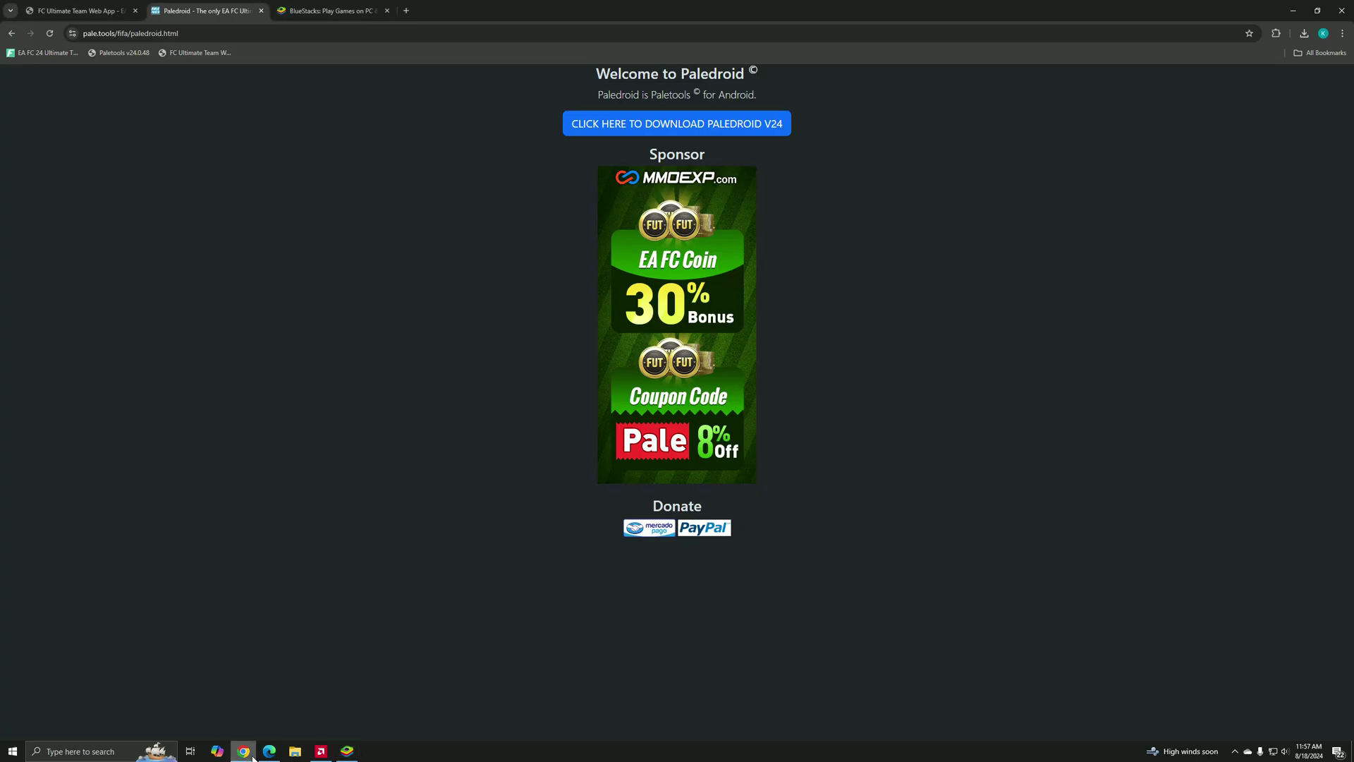
pyautogui.click(75, 10)
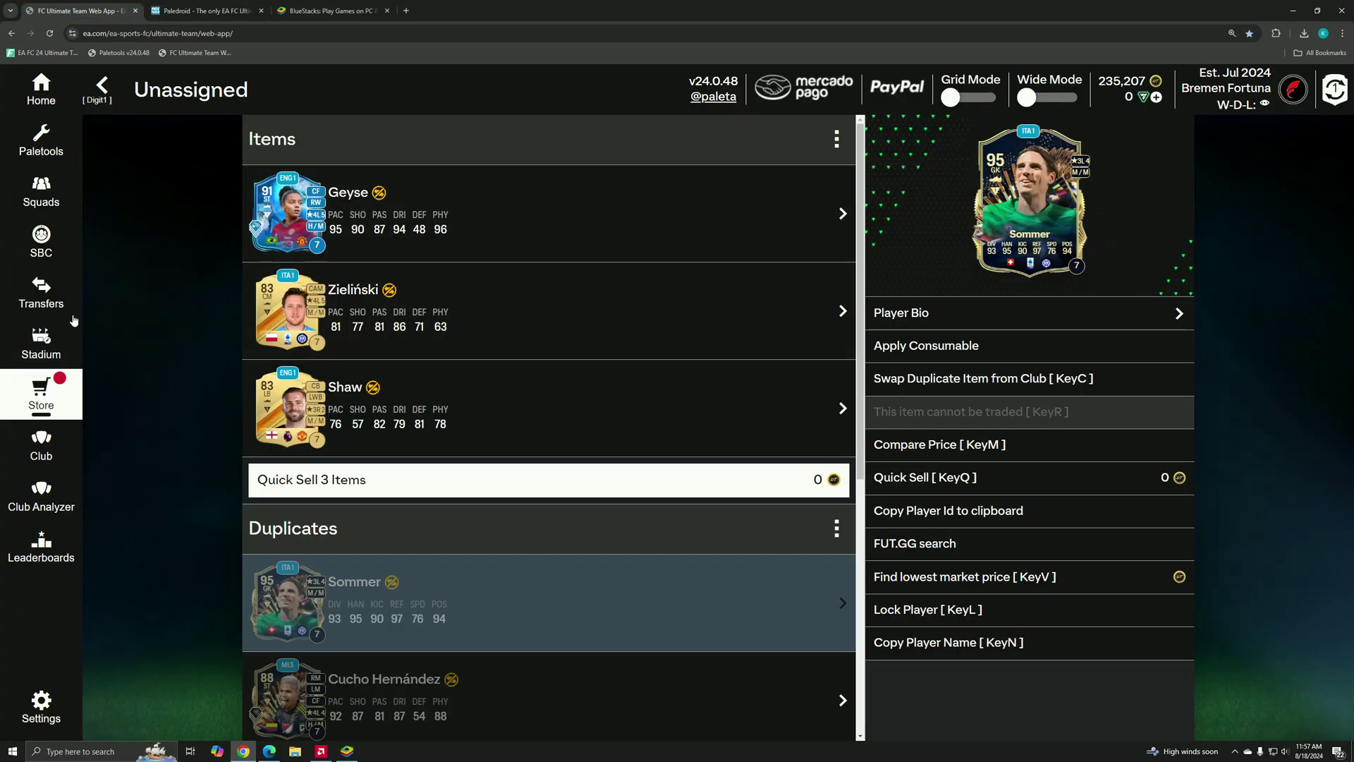
pyautogui.click(42, 241)
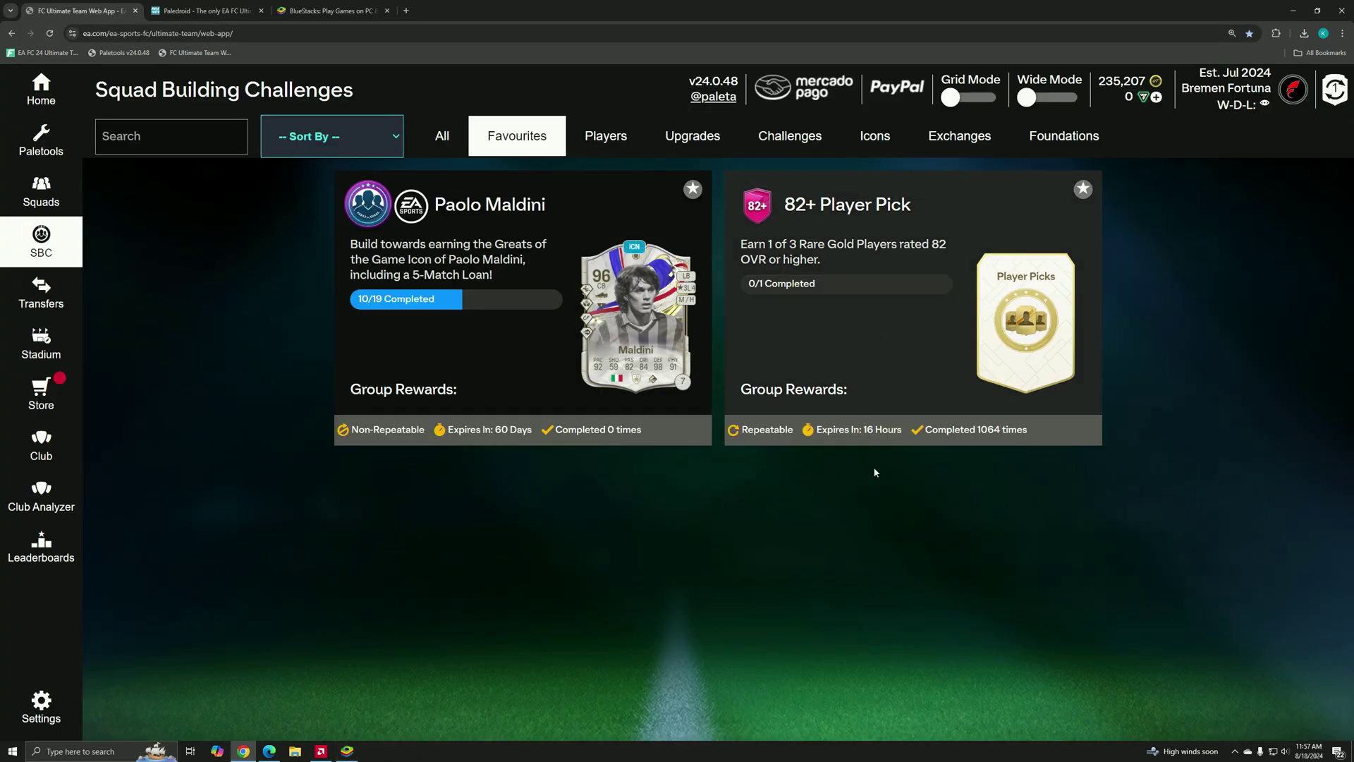
pyautogui.click(870, 338)
pyautogui.click(1120, 495)
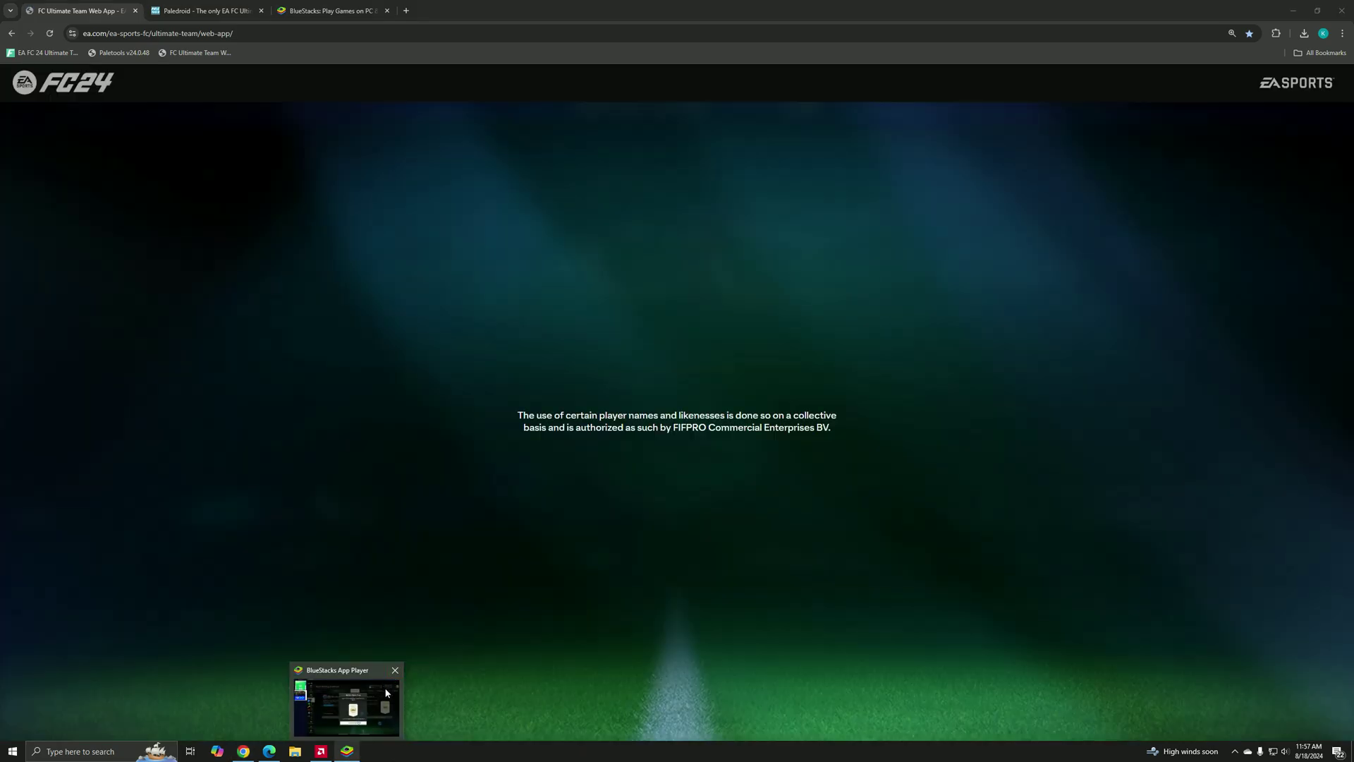
# Force-close BlueStacks from Task Manager and go back to Chrome.
pyautogui.rightClick(444, 751)
pyautogui.click(497, 741)
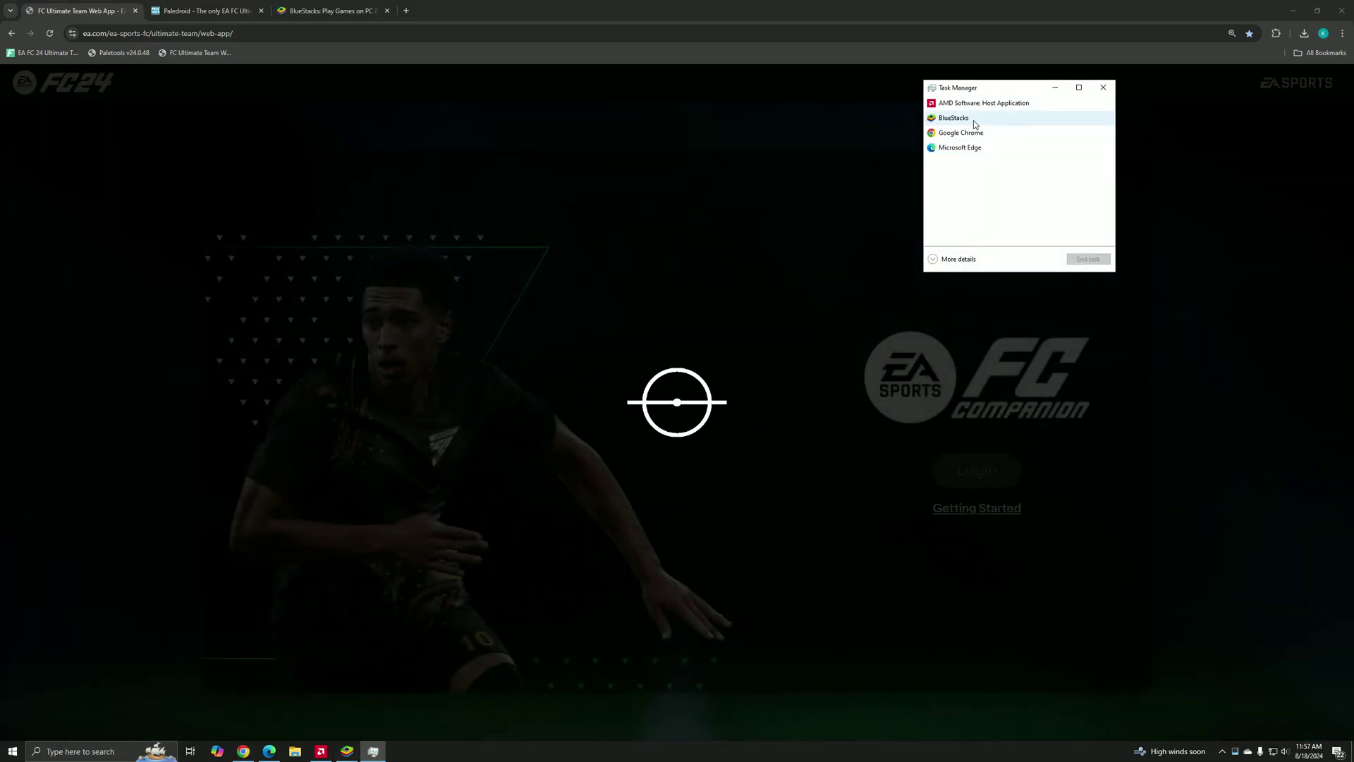
pyautogui.click(975, 124)
pyautogui.click(1088, 258)
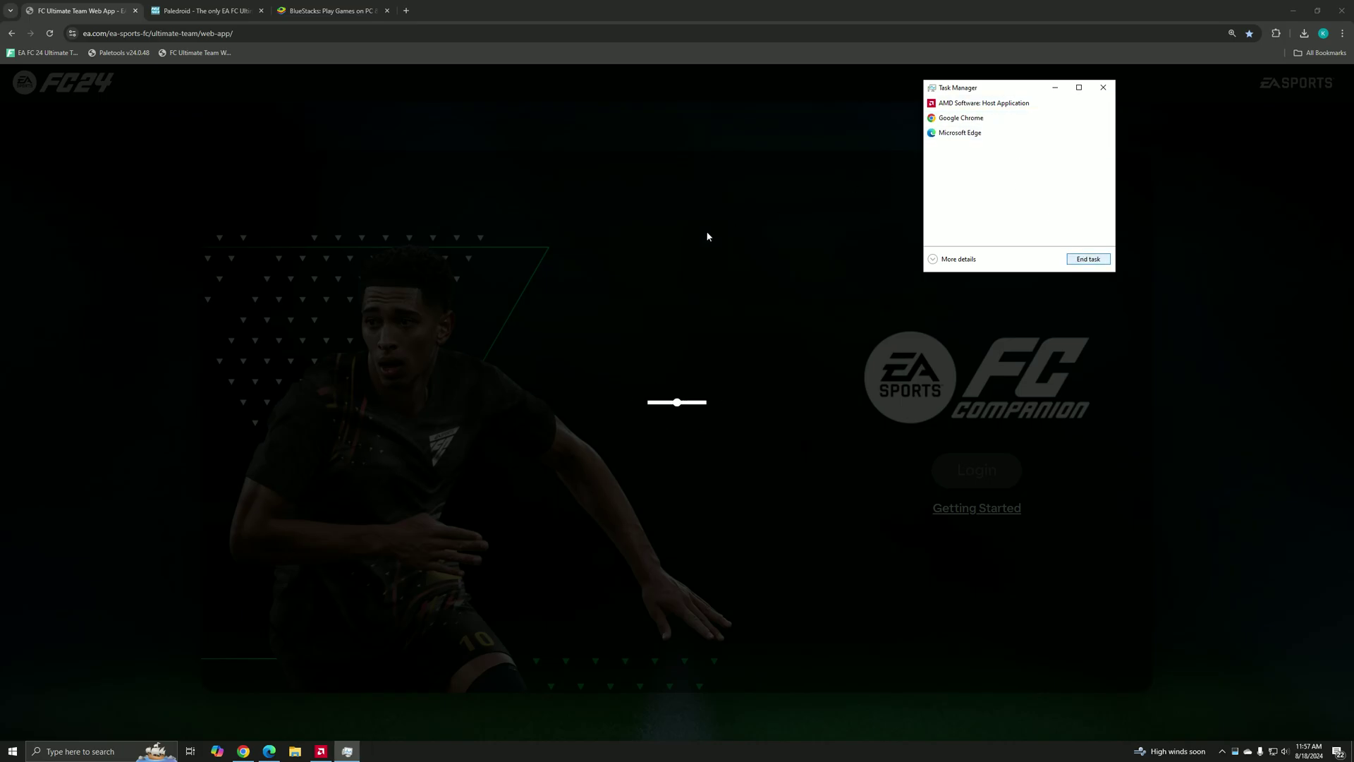
pyautogui.click(707, 236)
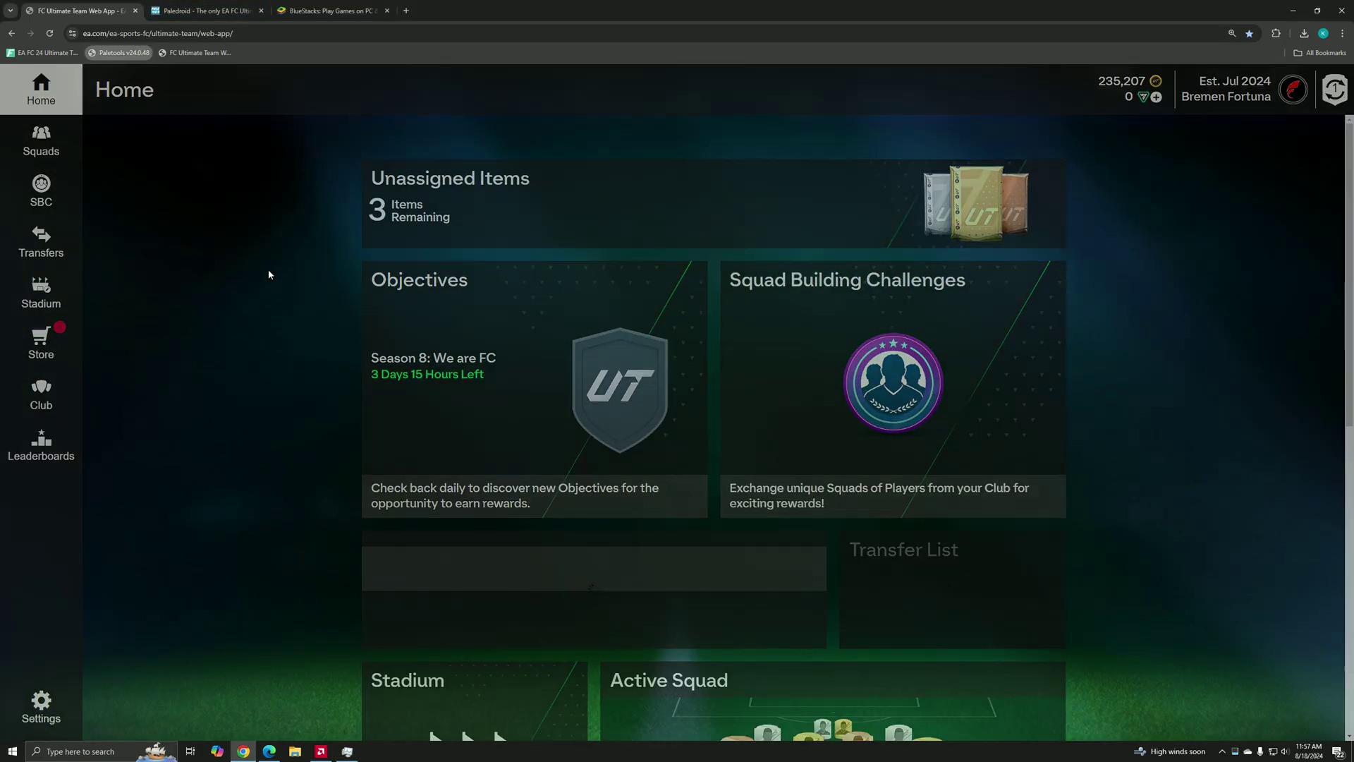
# Open the favourite 82+ Player Pick SBC, auto-build its squad and submit it.
pyautogui.click(40, 194)
pyautogui.click(41, 241)
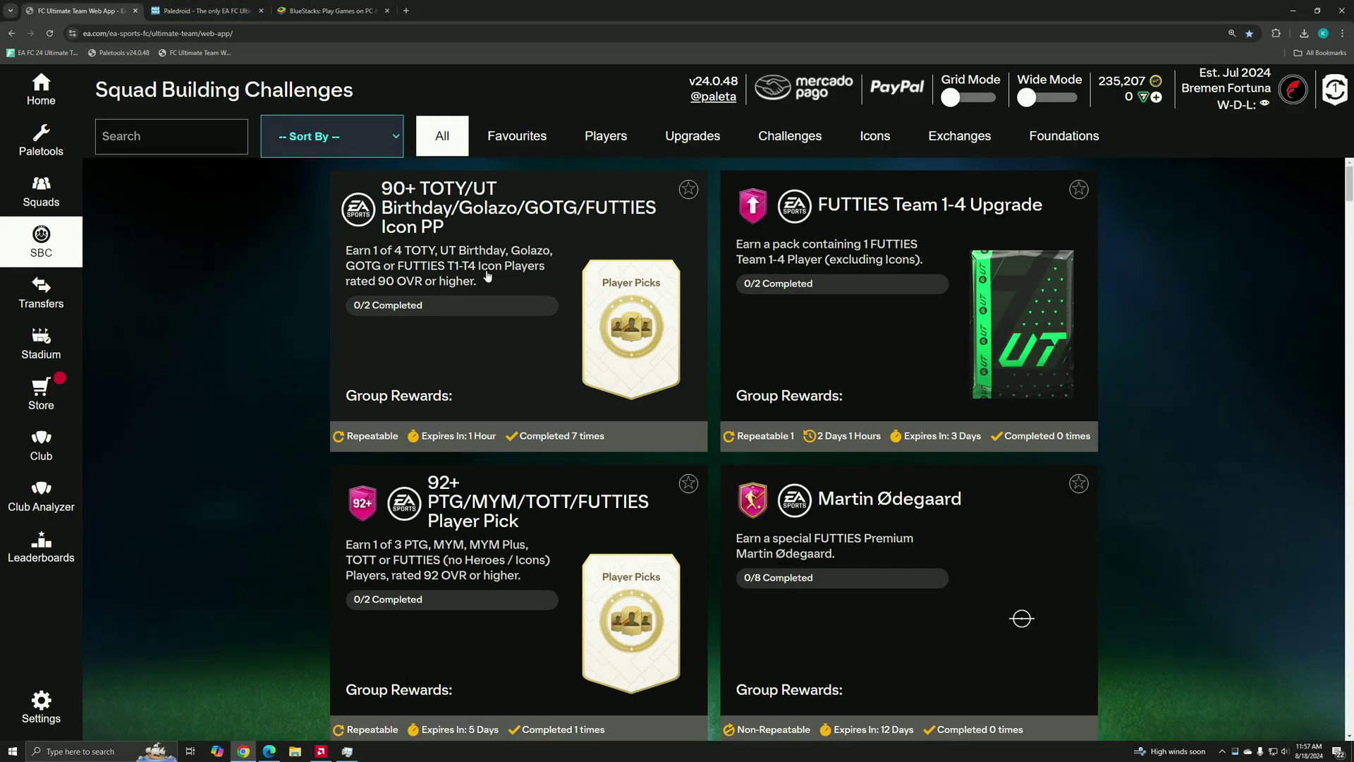
pyautogui.click(516, 137)
pyautogui.click(910, 318)
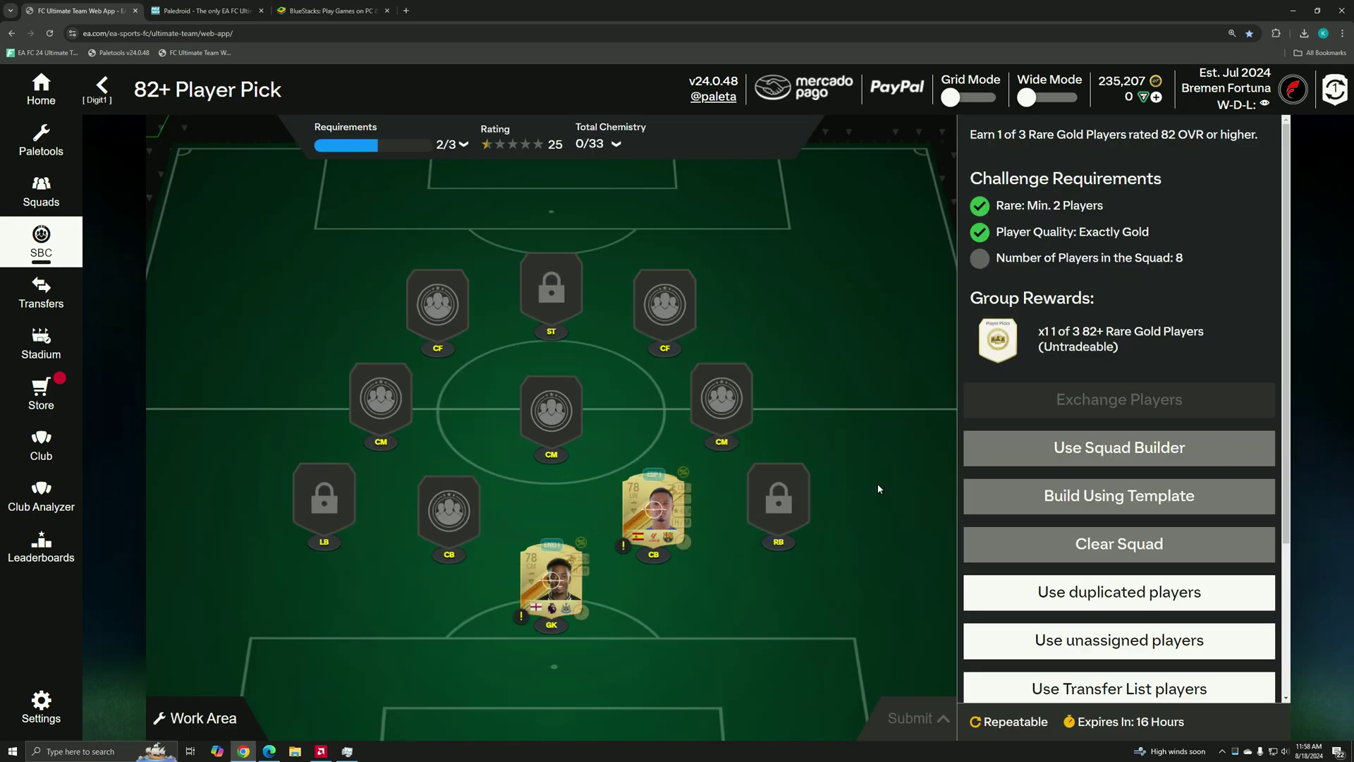
pyautogui.click(1119, 447)
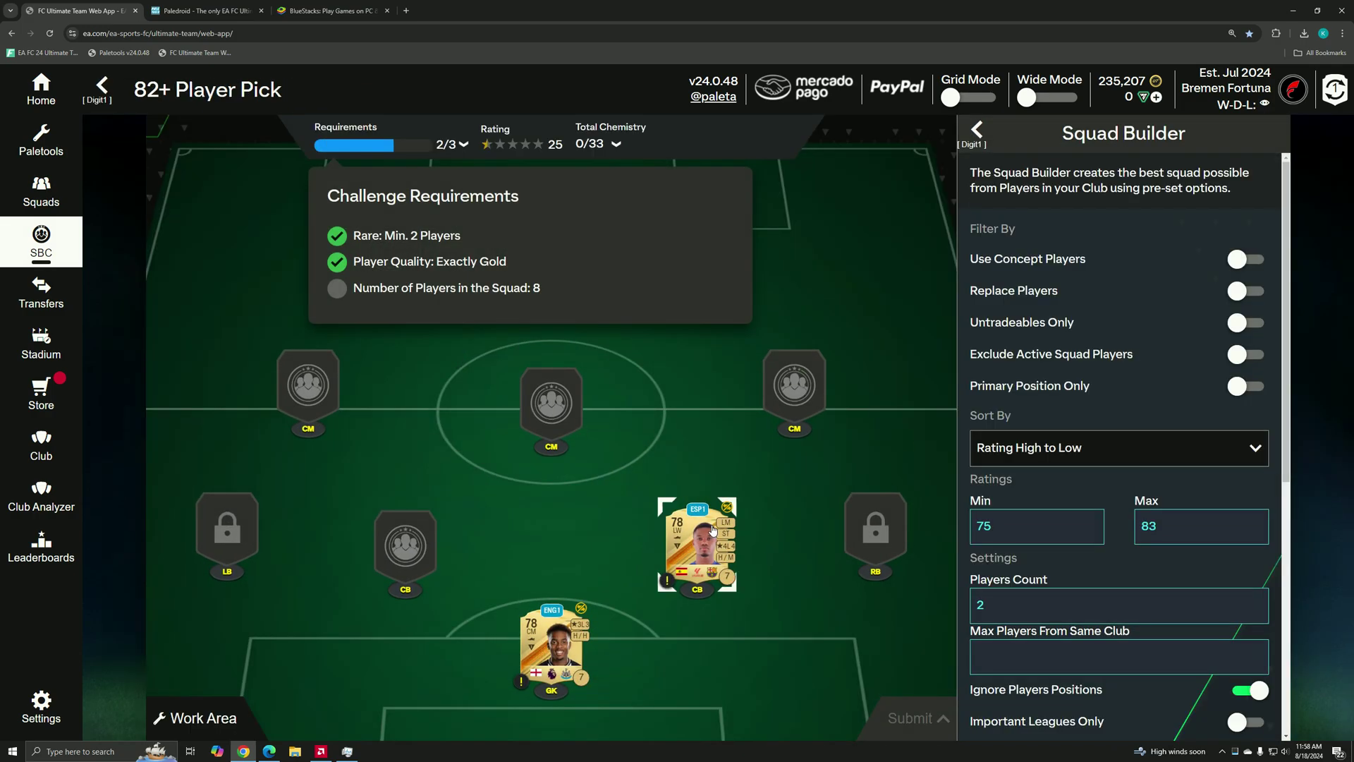
pyautogui.click(1120, 656)
pyautogui.click(910, 717)
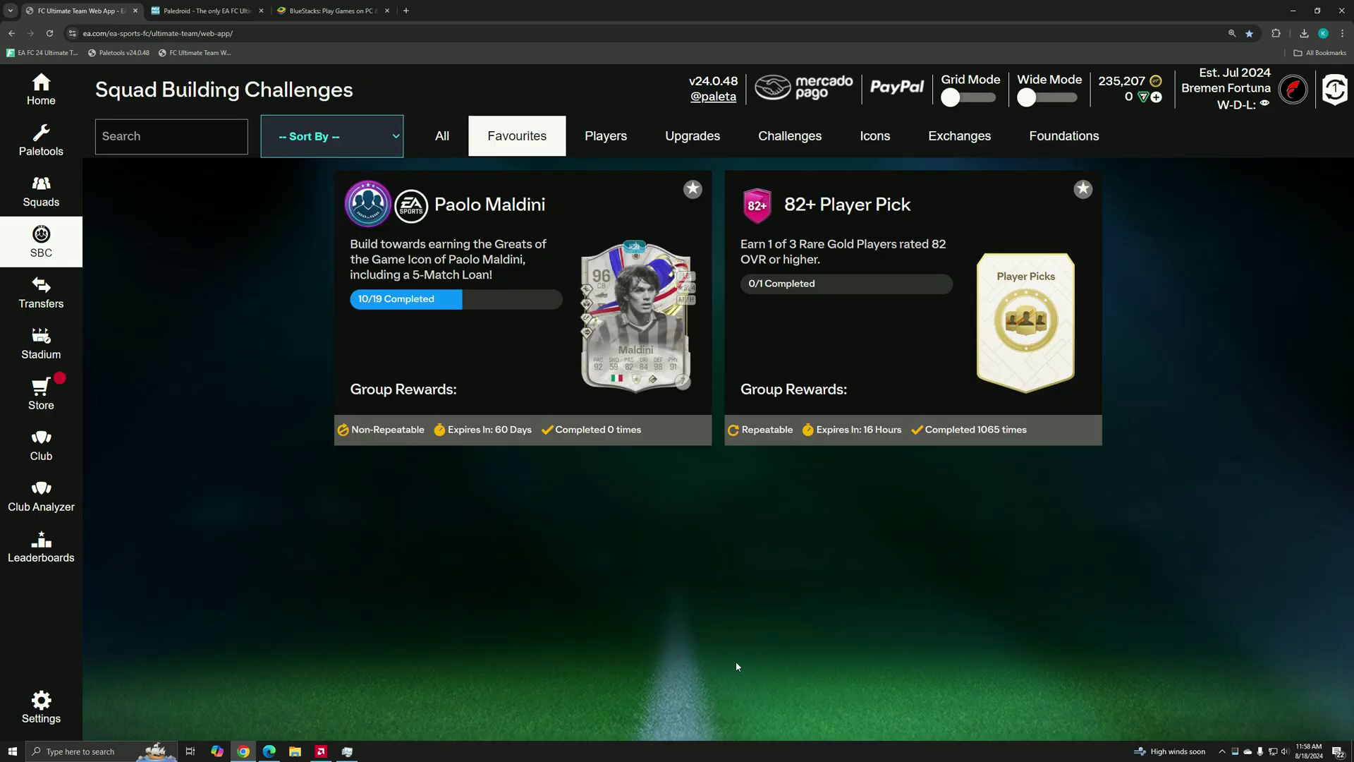
# Auto-build and submit the 82+ Player Pick squad twice more.
pyautogui.click(910, 318)
pyautogui.click(1120, 448)
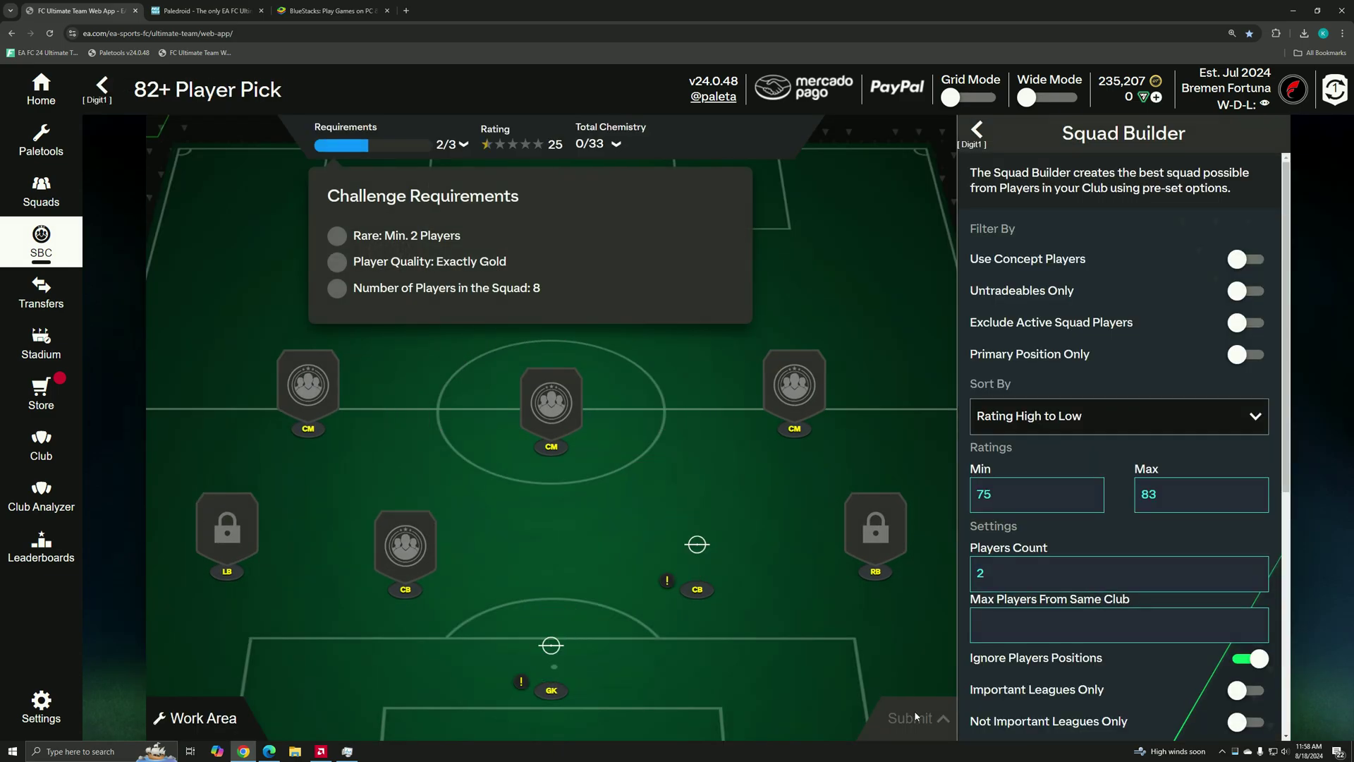
pyautogui.click(1120, 656)
pyautogui.click(911, 718)
pyautogui.click(910, 318)
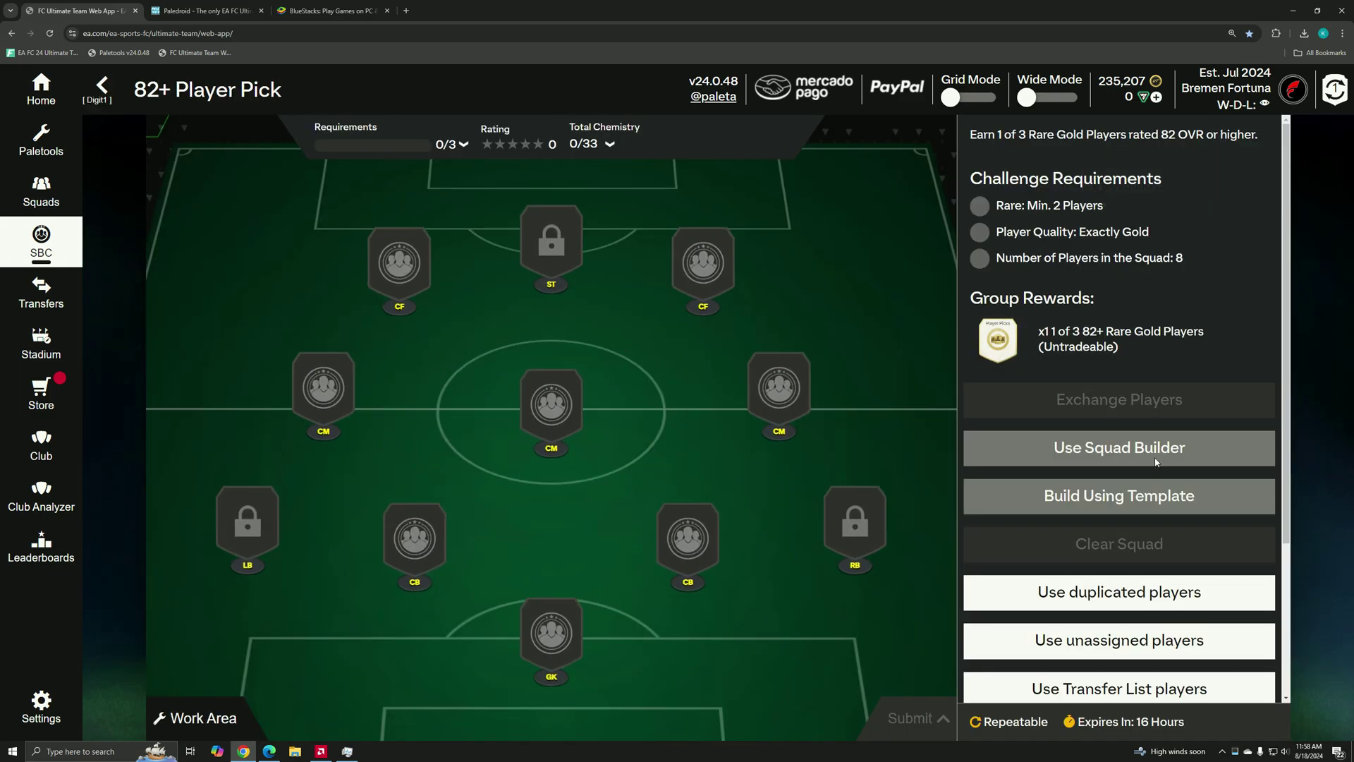
pyautogui.click(1157, 462)
pyautogui.click(1120, 656)
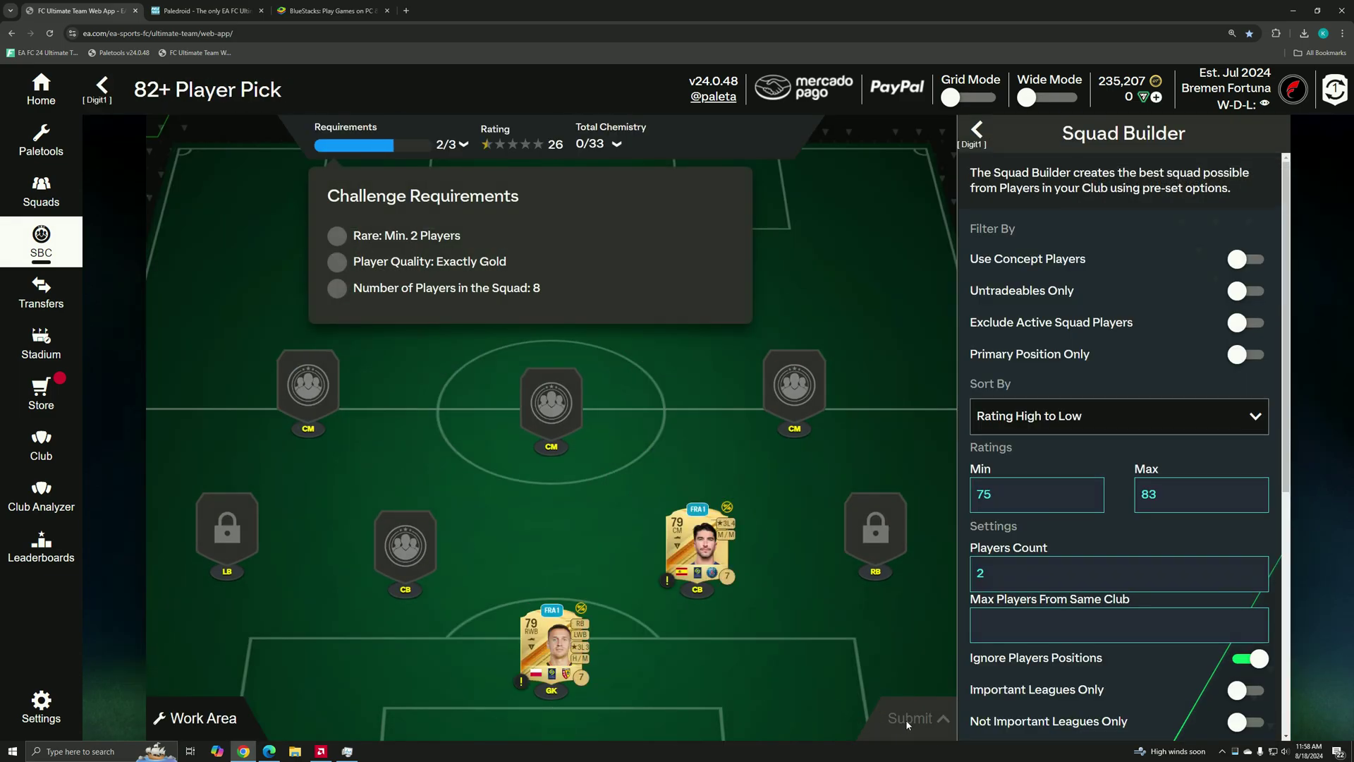
pyautogui.press('Return')
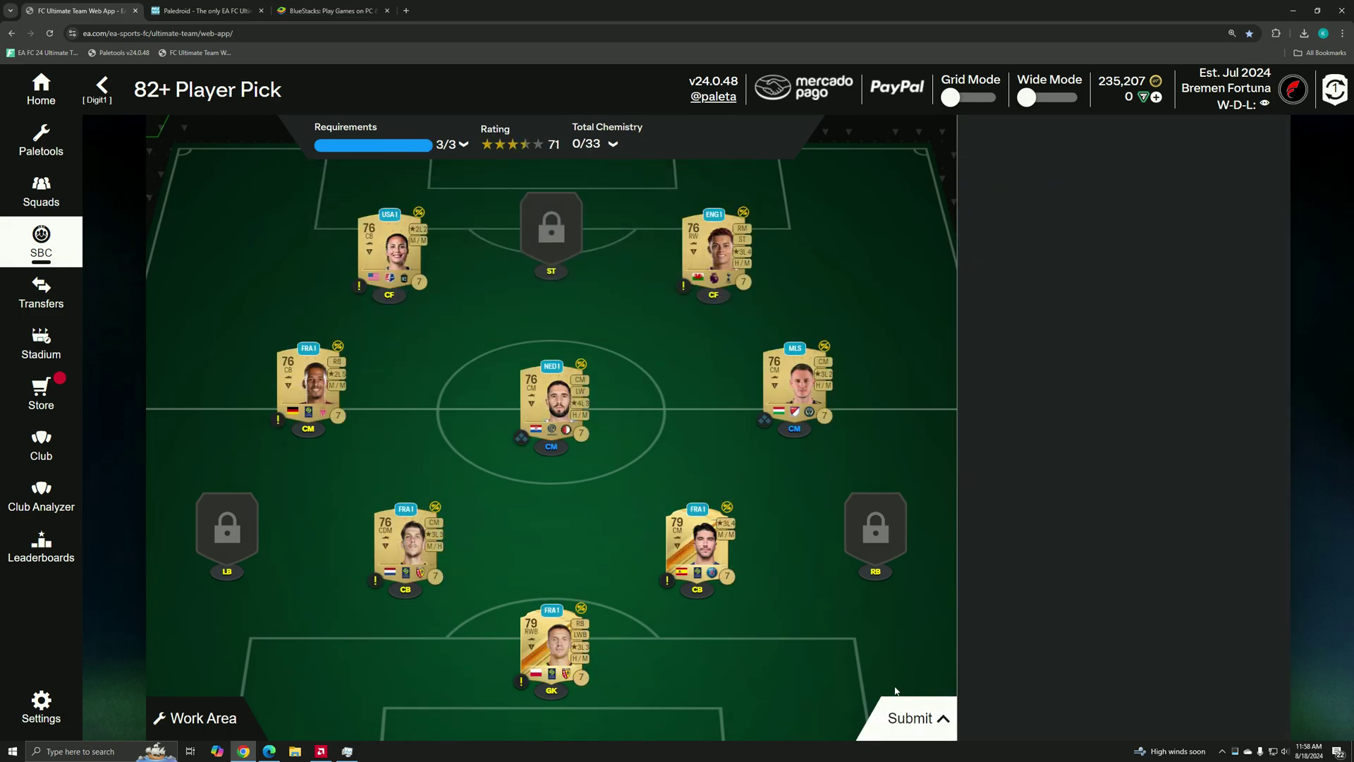
pyautogui.click(915, 711)
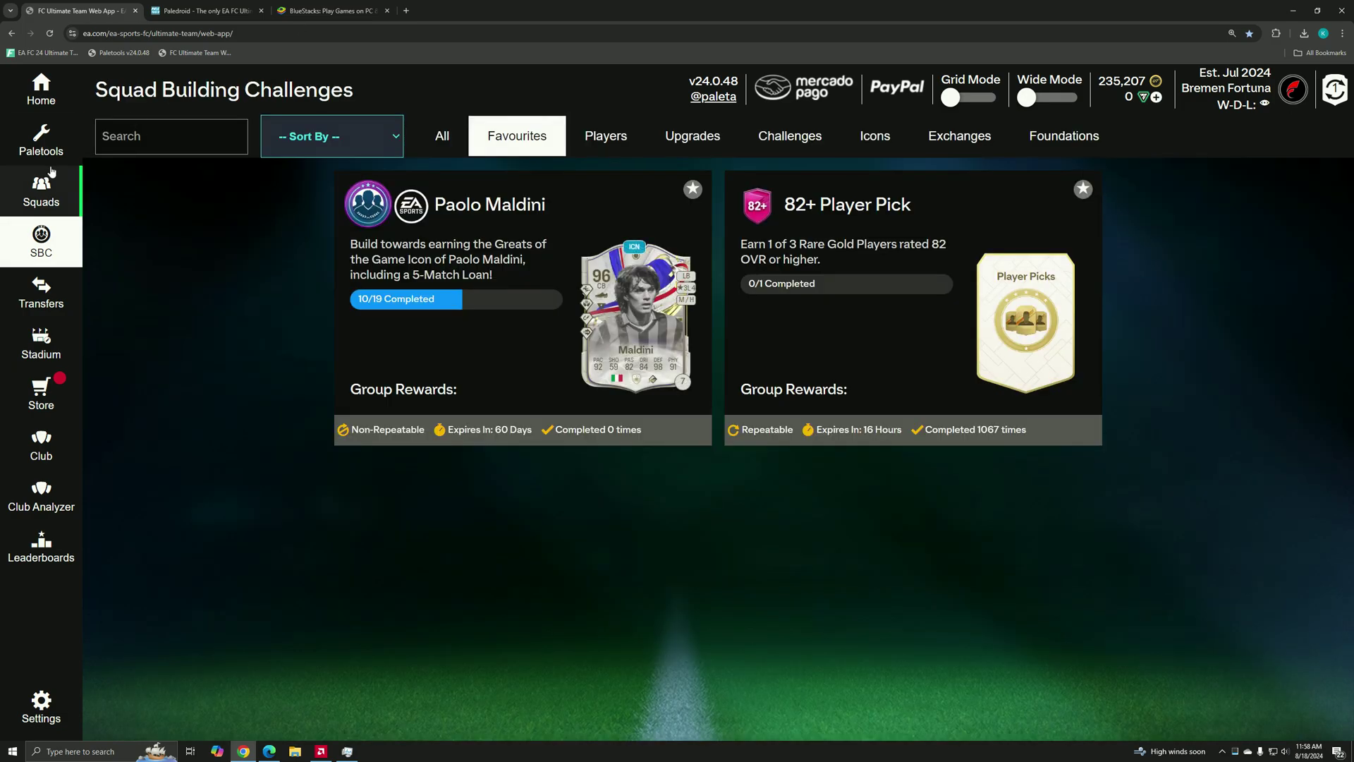
# Open the Main squad and flip through the player details cards.
pyautogui.click(41, 190)
pyautogui.click(678, 243)
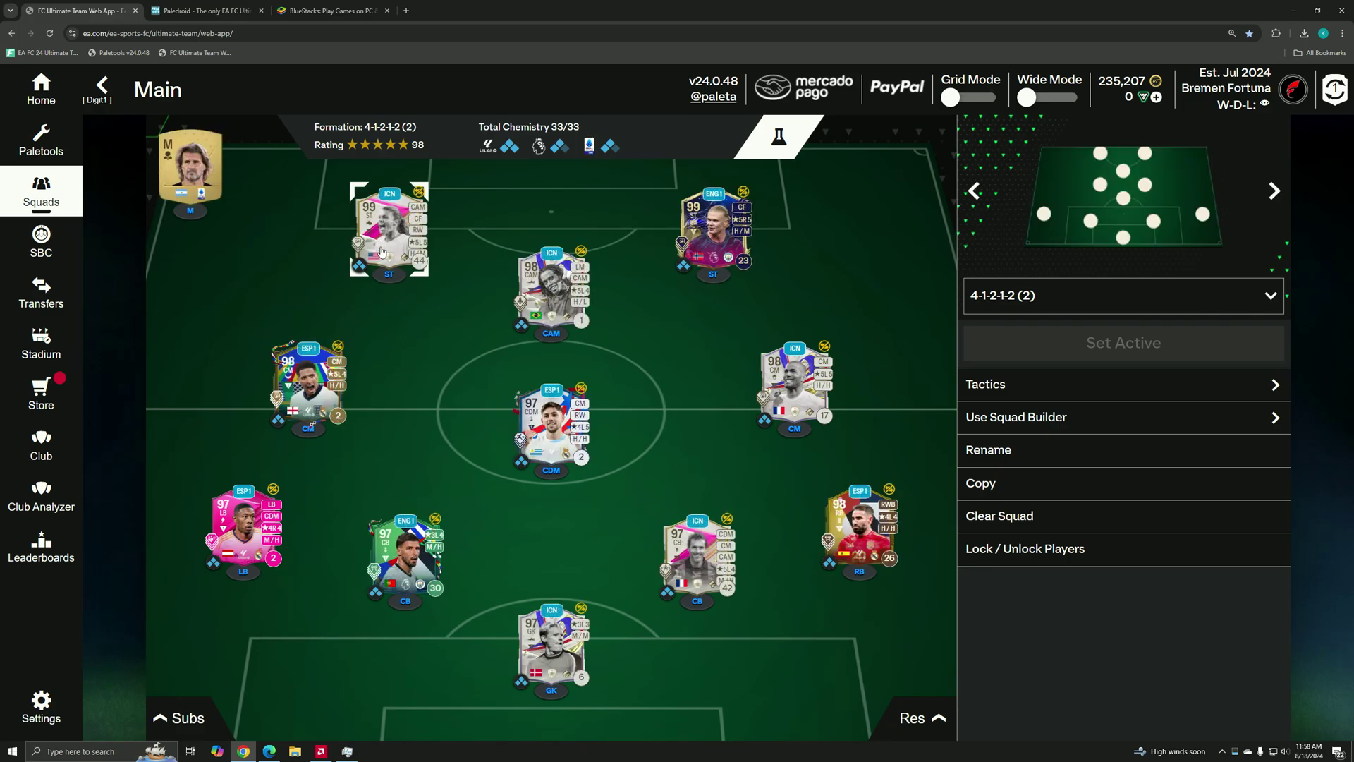
pyautogui.click(551, 423)
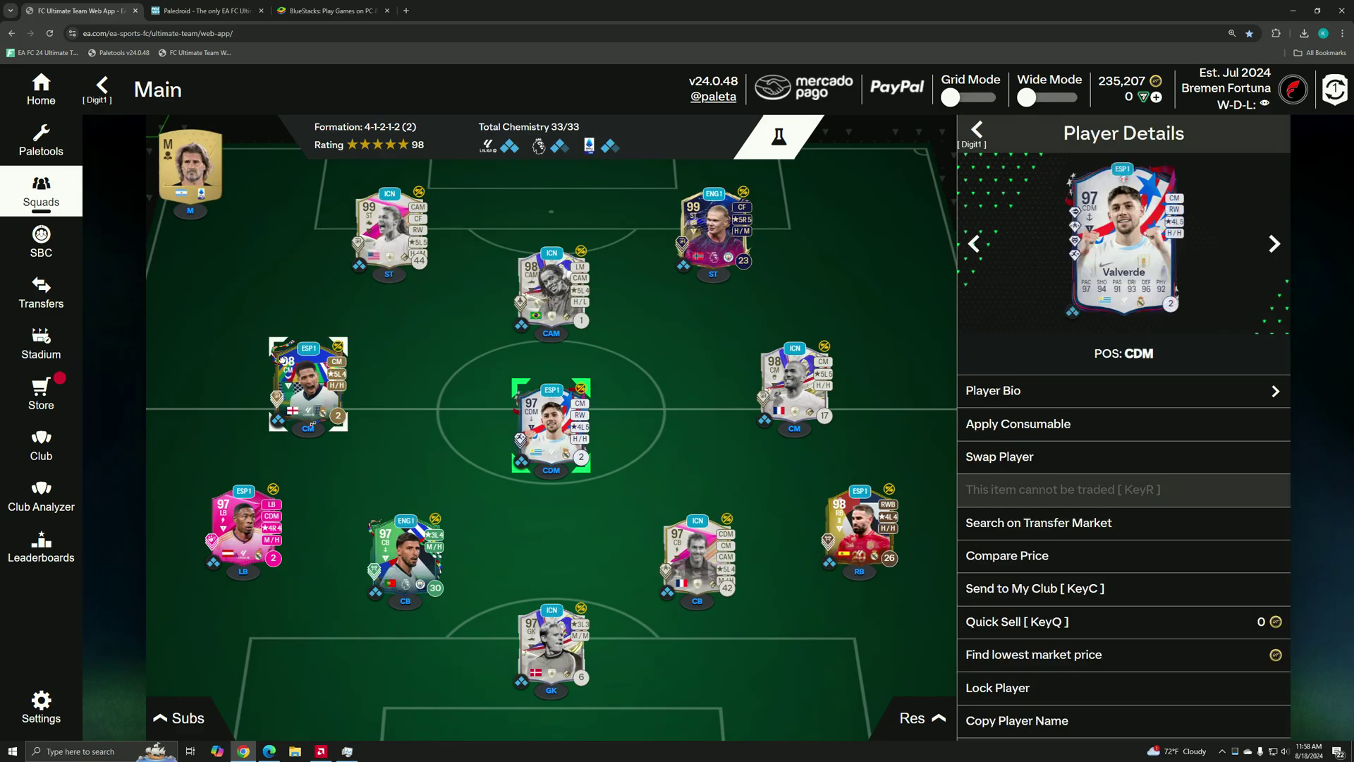
pyautogui.press('Right')
pyautogui.press('Right')
pyautogui.press('Right')
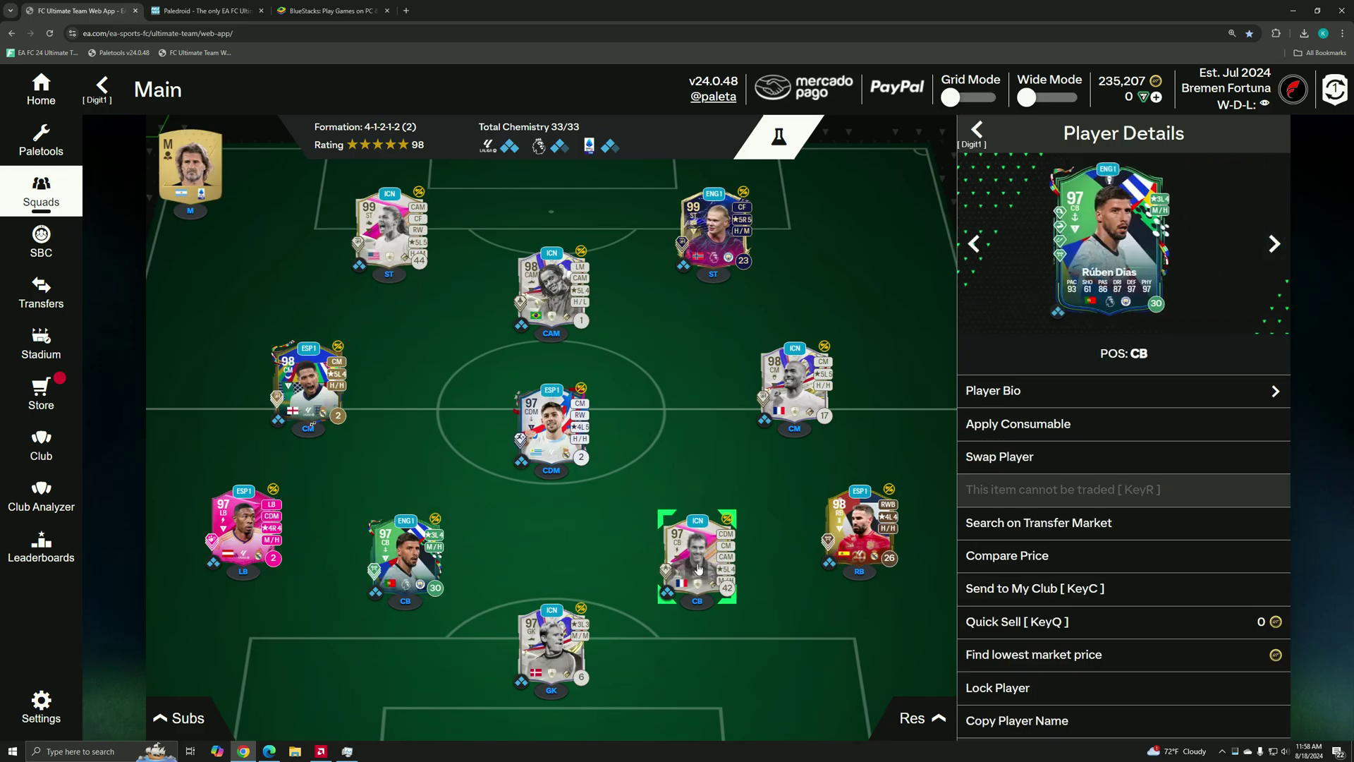
pyautogui.press('Right')
pyautogui.press('Right')
pyautogui.click(866, 457)
# View the starters' cards, including Ronaldinho, Bellingham and Valverde.
pyautogui.click(796, 386)
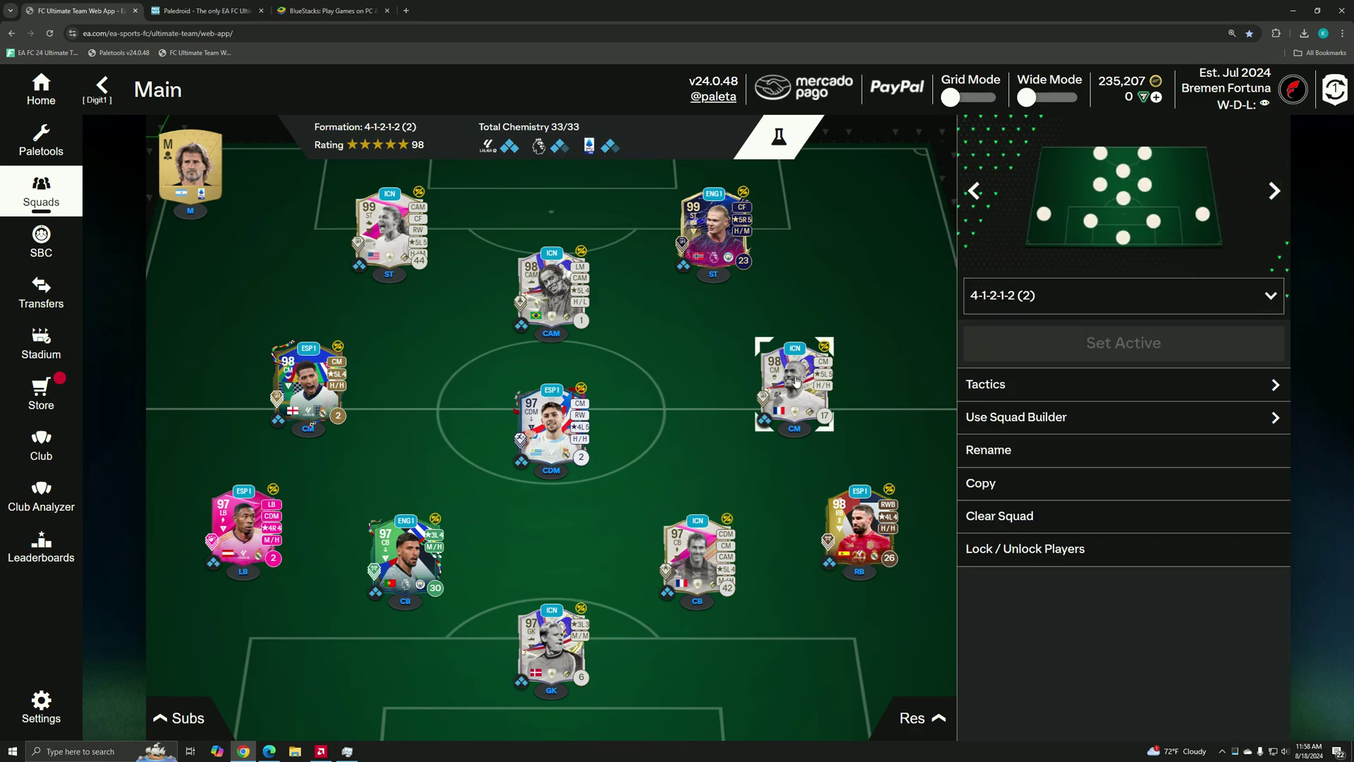
pyautogui.click(851, 426)
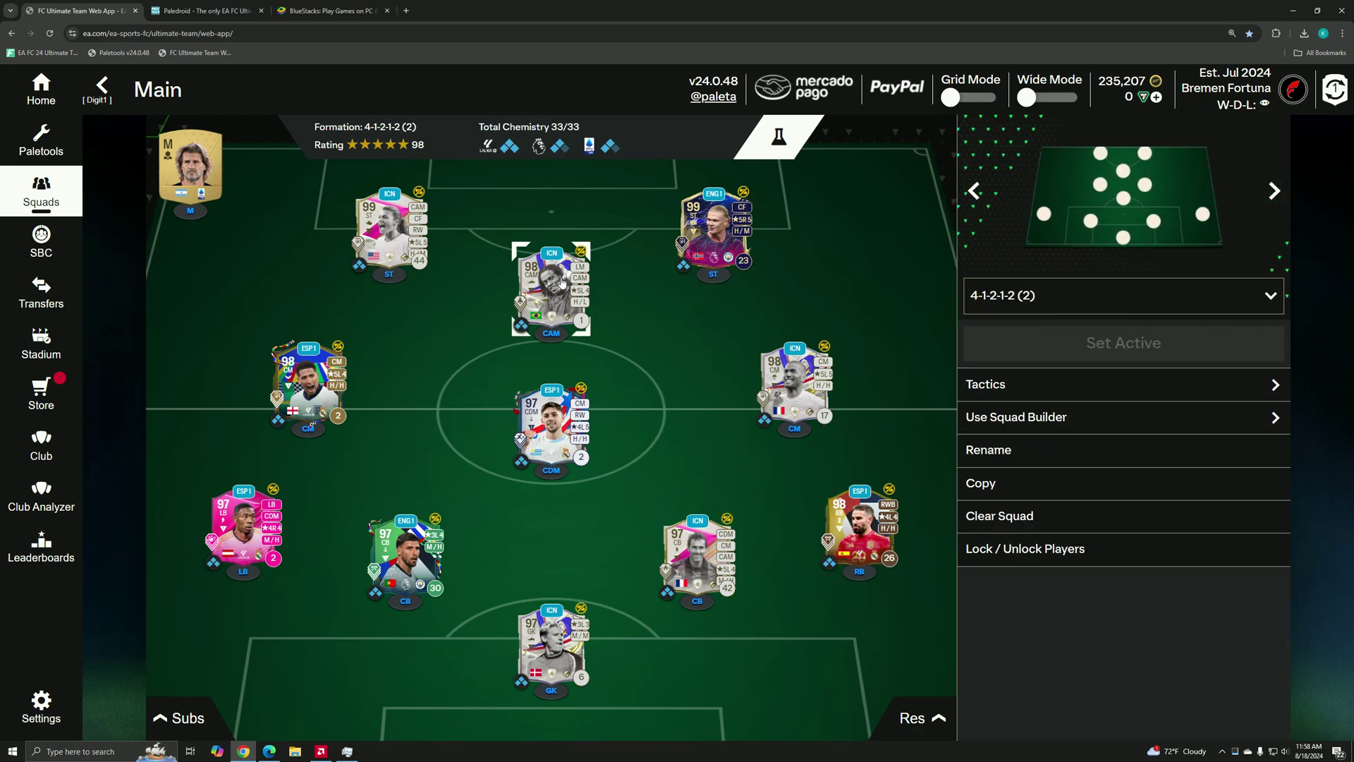
pyautogui.click(559, 281)
pyautogui.click(394, 214)
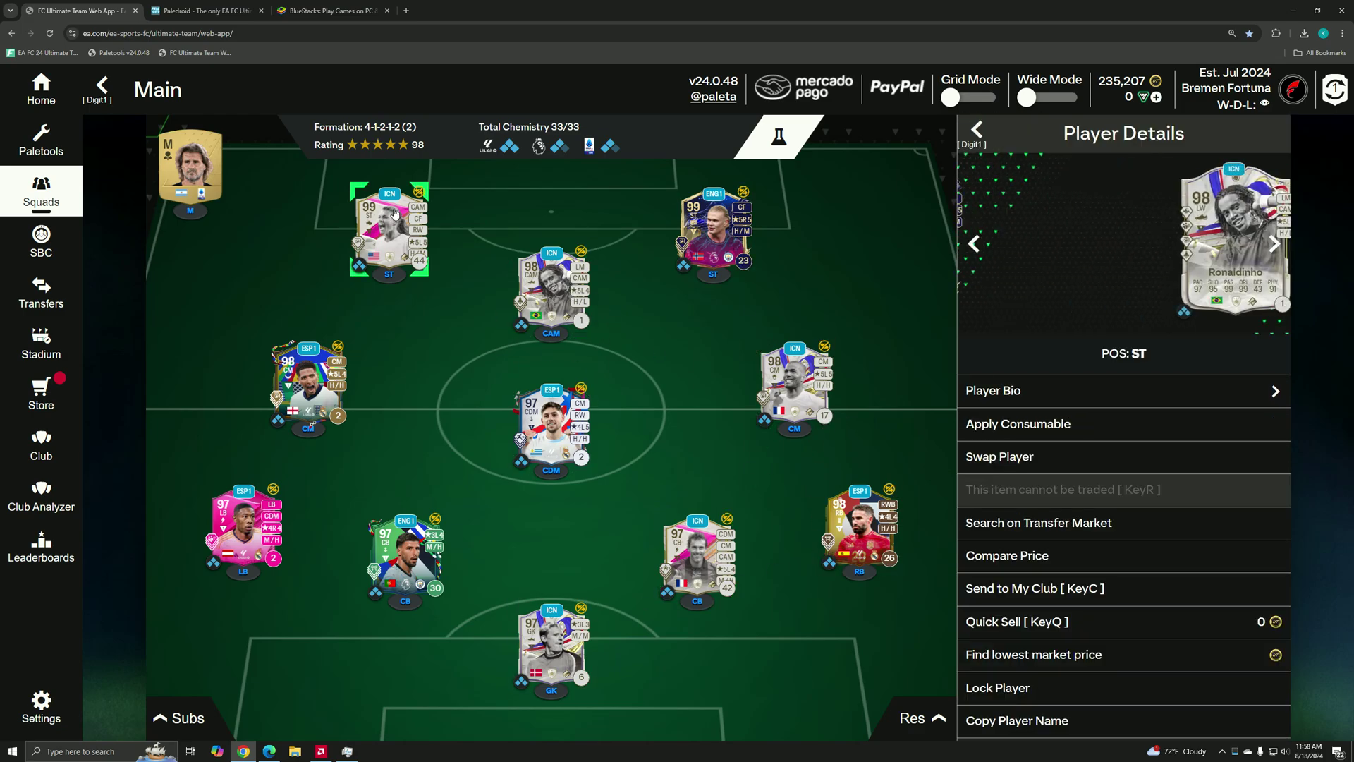
pyautogui.click(551, 273)
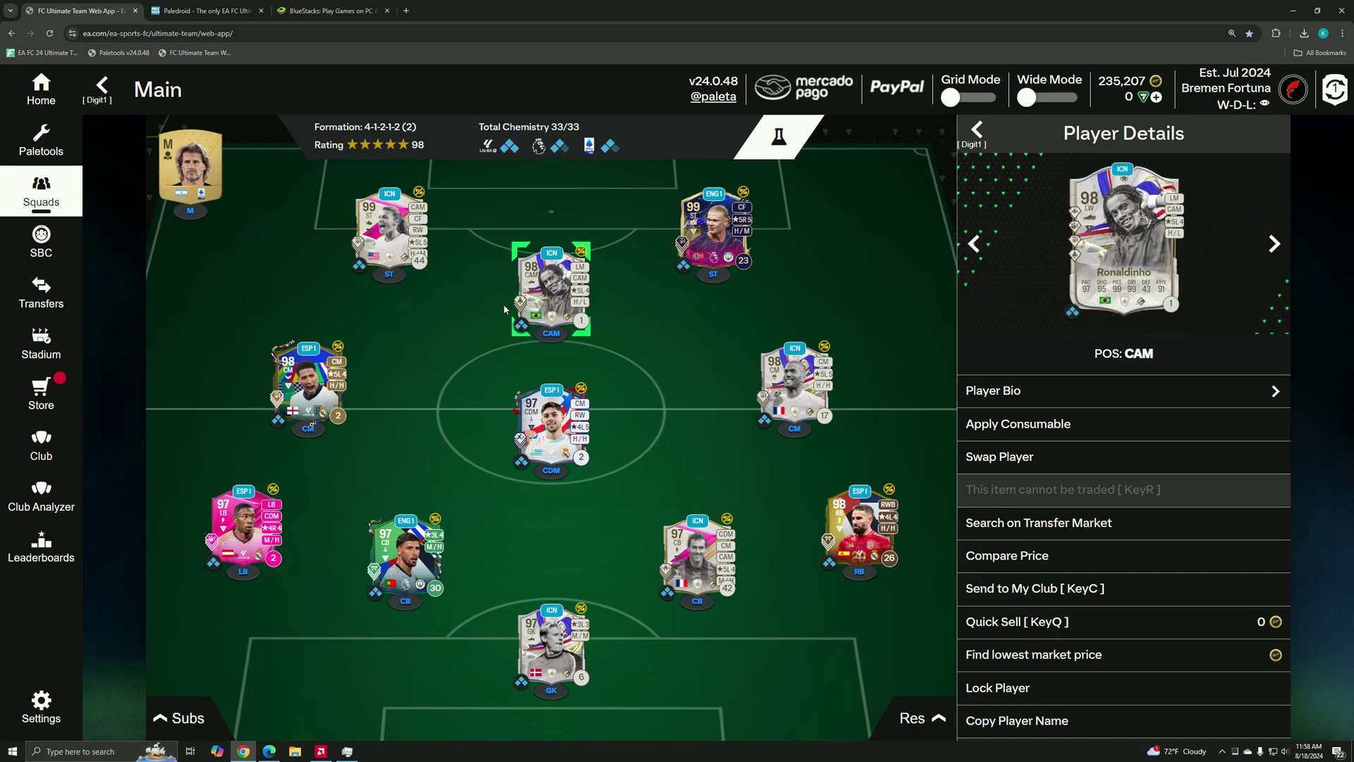
pyautogui.click(308, 383)
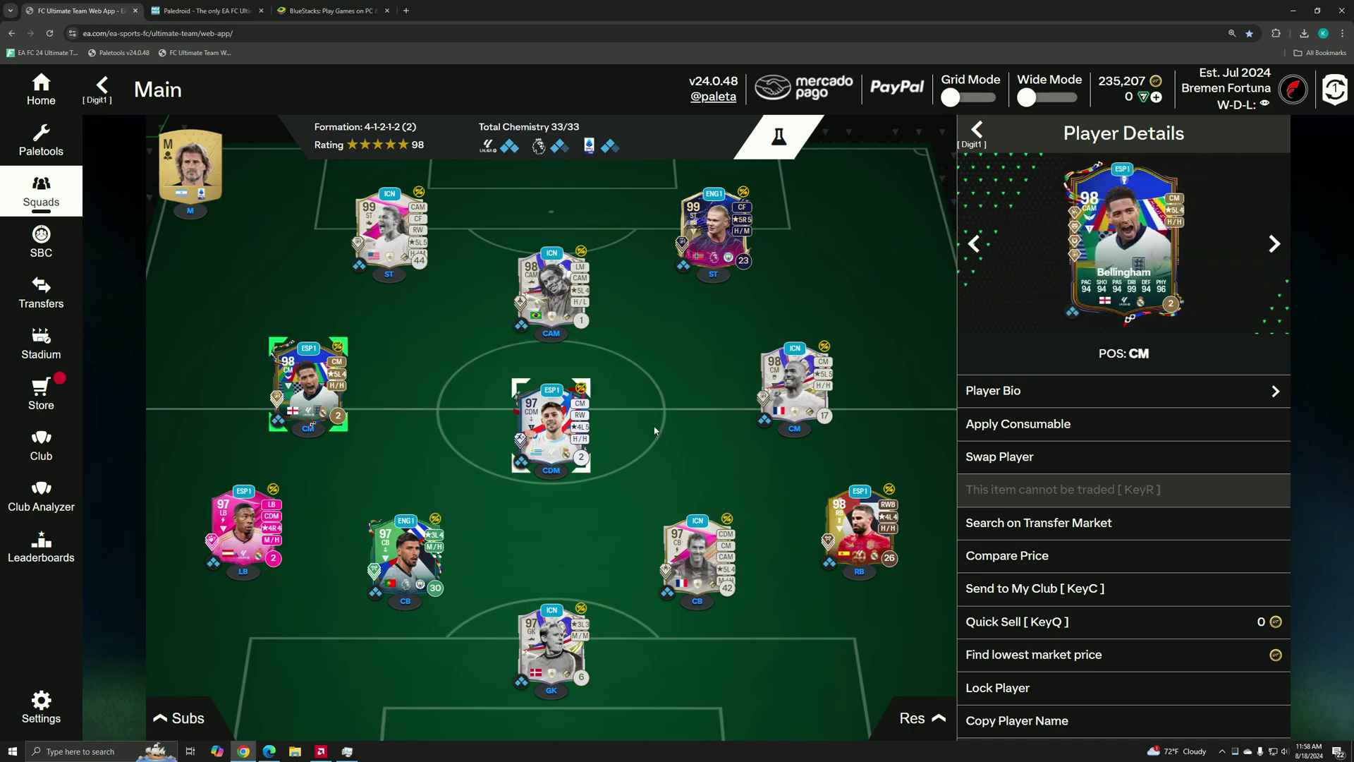
pyautogui.click(550, 423)
# Check substitutes Nkunku and Park Ji Sung, view Club Players, then return Home.
pyautogui.click(180, 718)
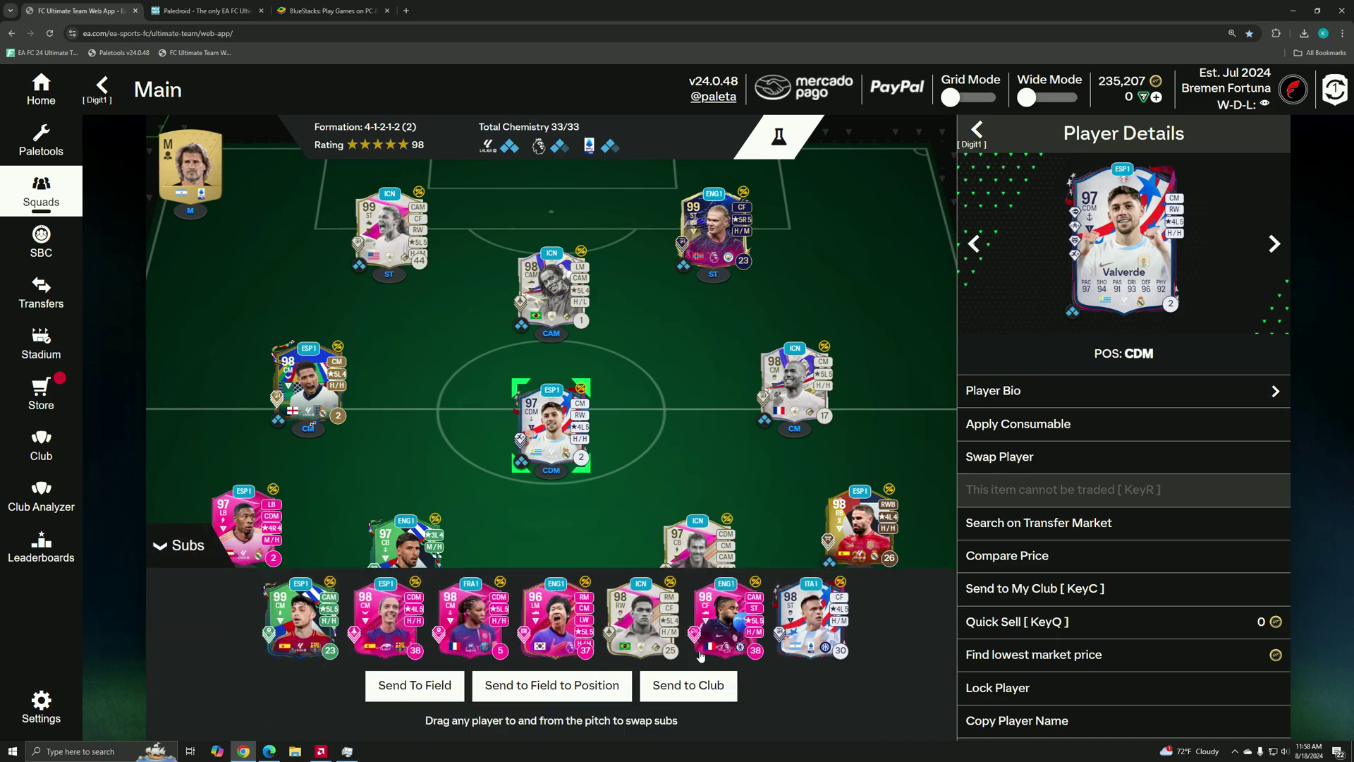
pyautogui.click(799, 614)
pyautogui.click(730, 620)
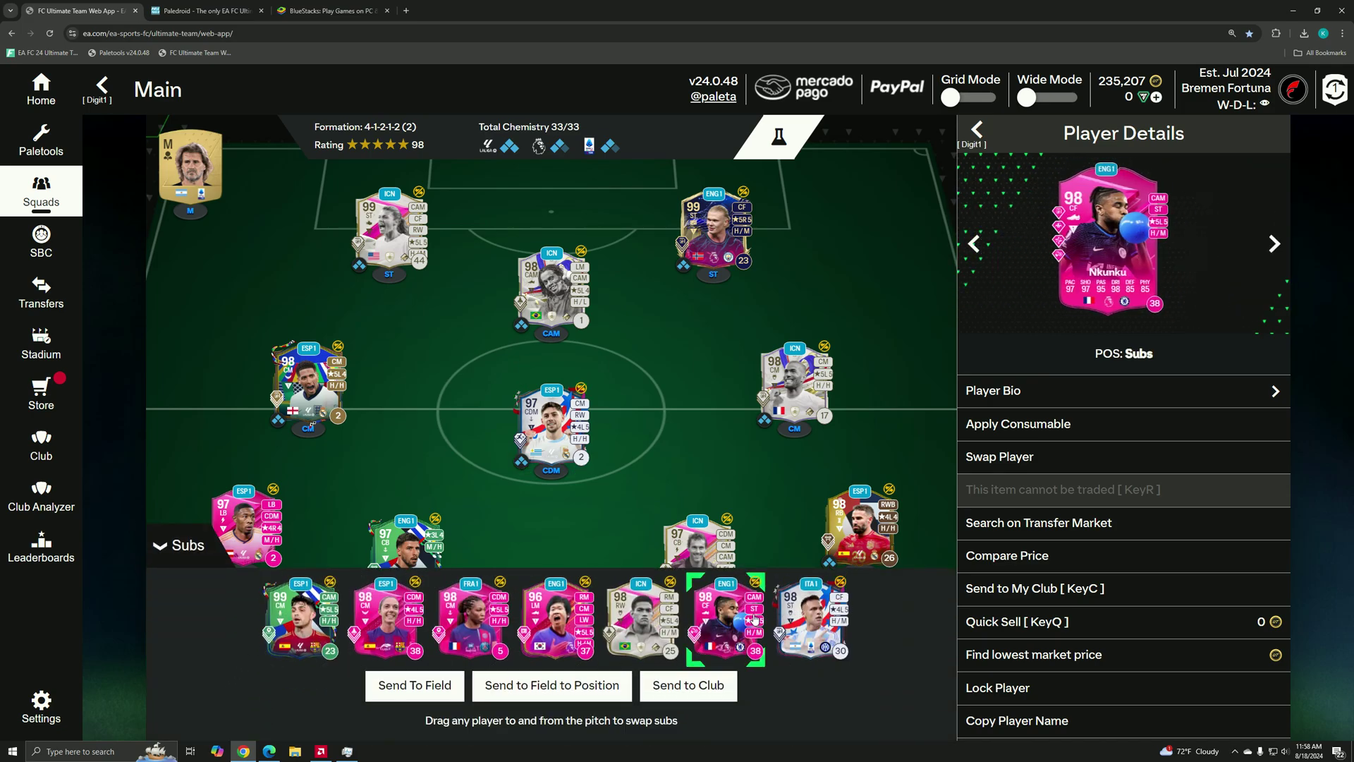
pyautogui.click(556, 621)
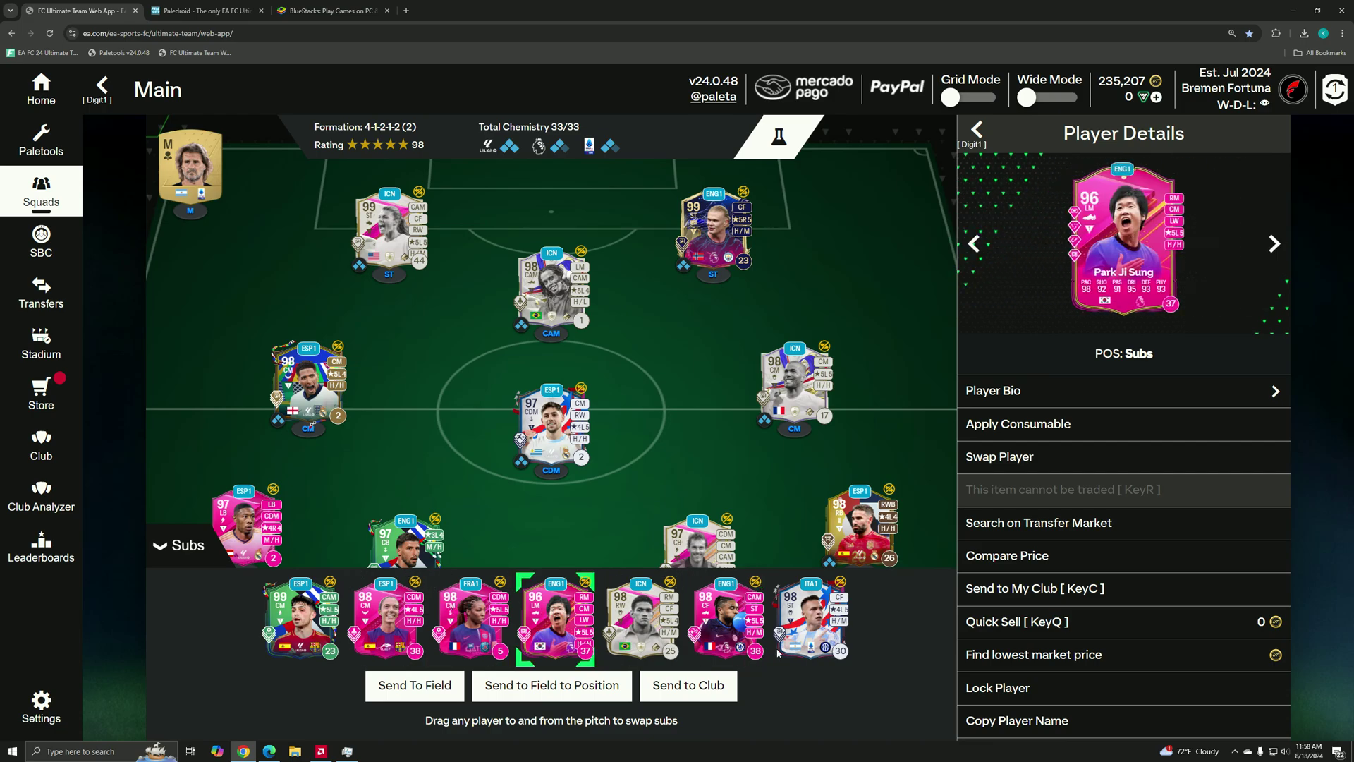
pyautogui.click(42, 439)
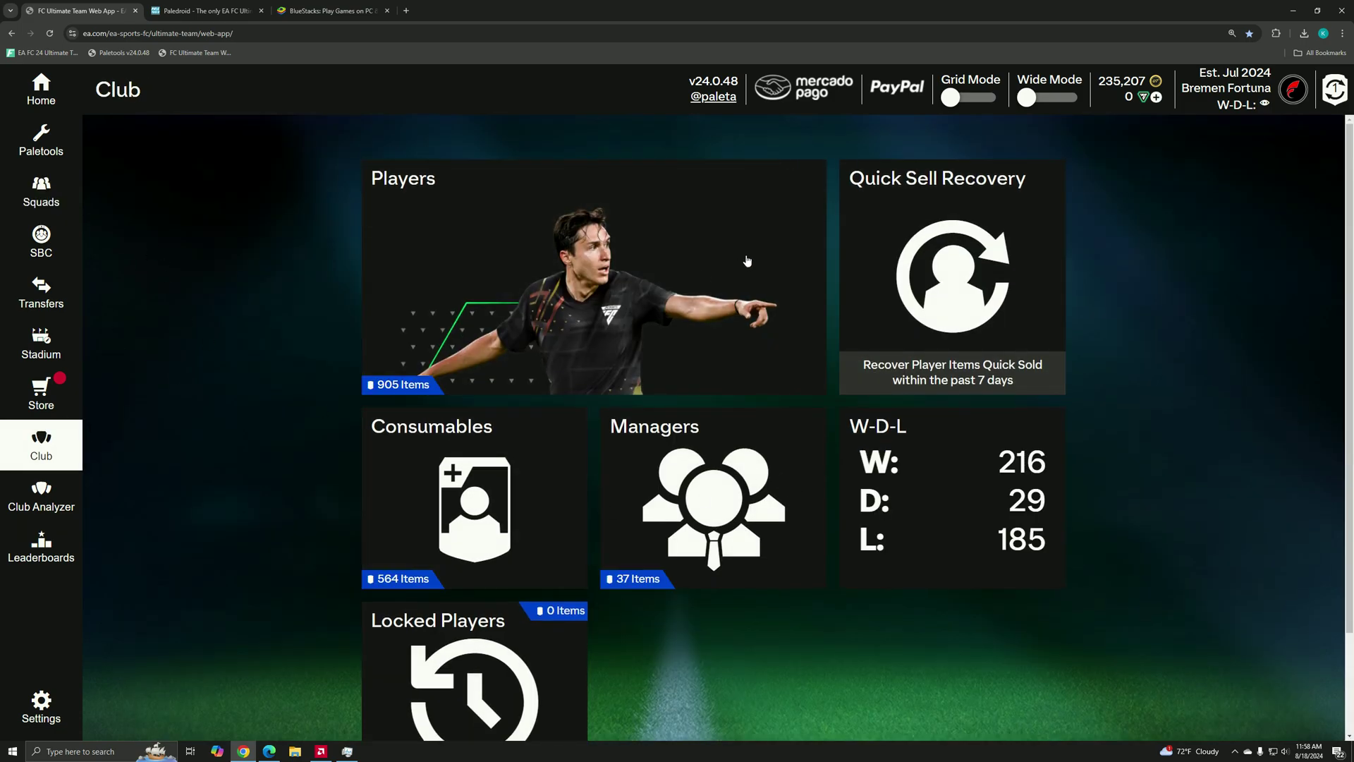
pyautogui.click(724, 285)
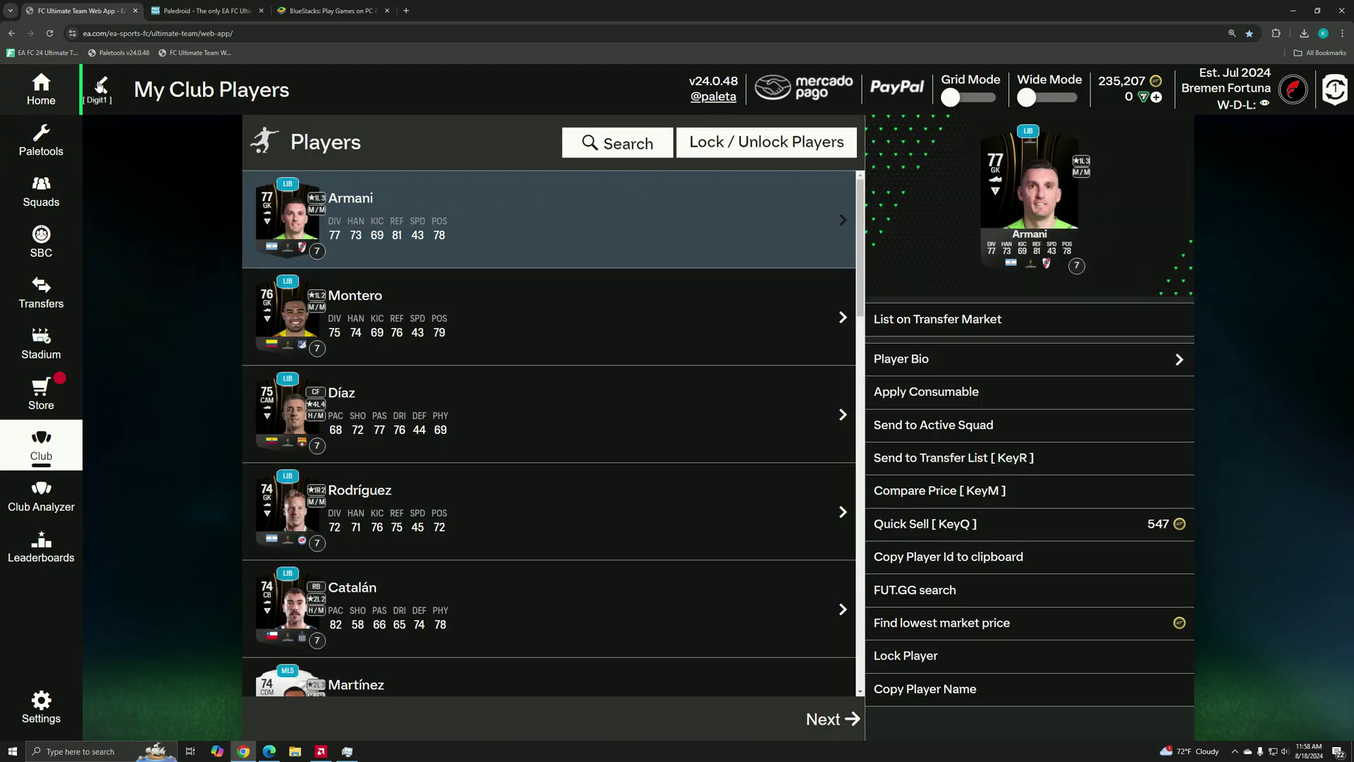
pyautogui.click(41, 90)
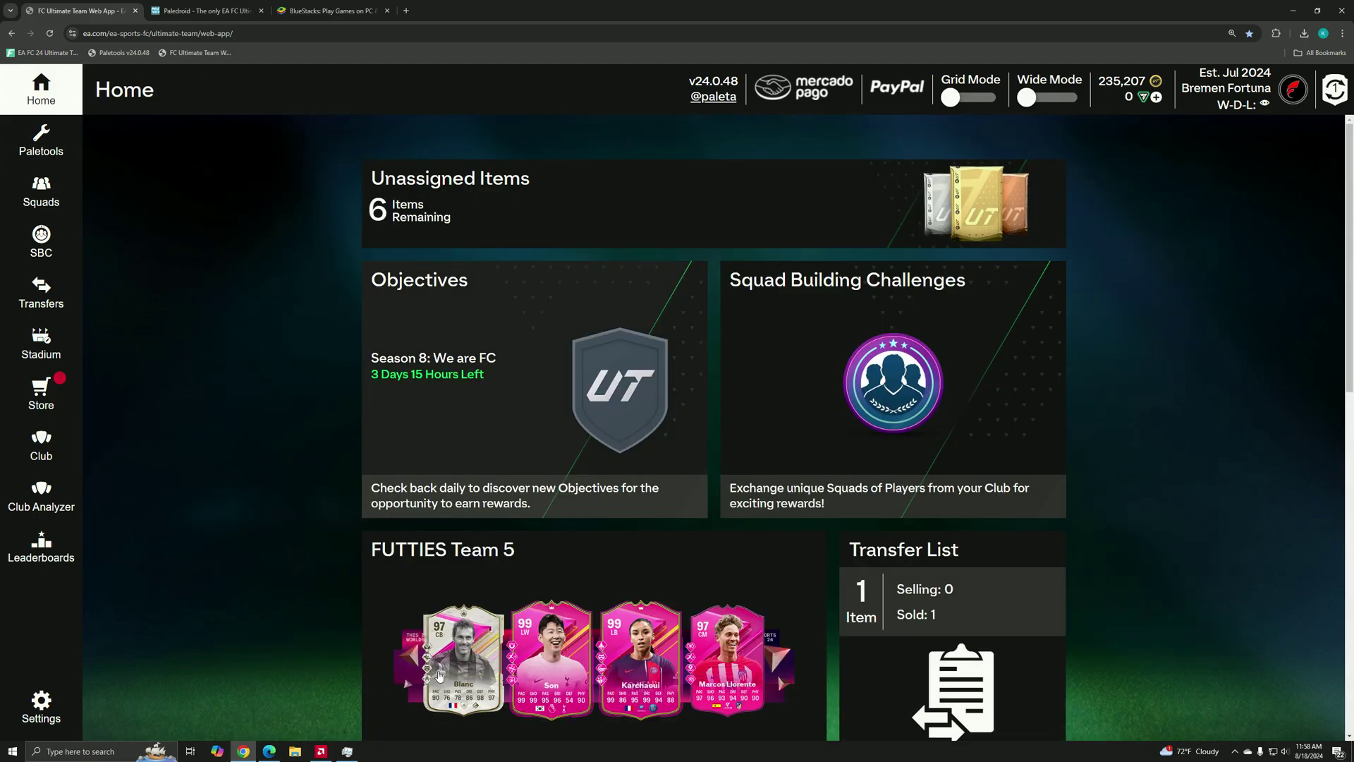